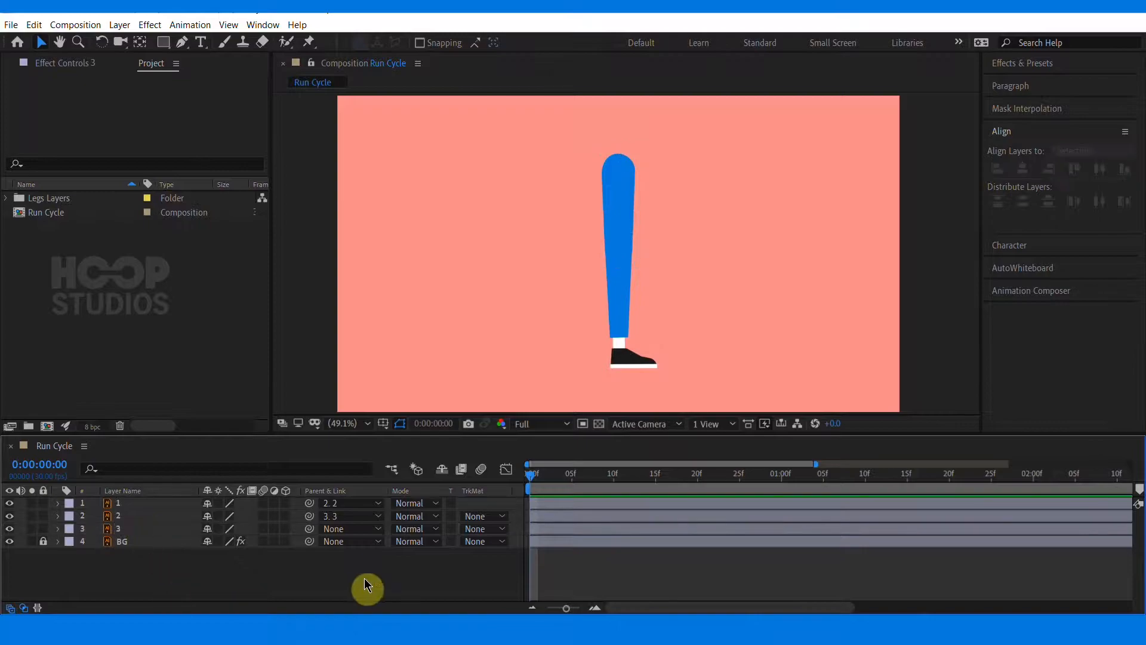
Select the three leg layers and reveal their Rotation properties
{"action": "left_click", "coordinate": [119, 505]}
{"action": "left_click", "coordinate": [124, 531], "text": "shift"}
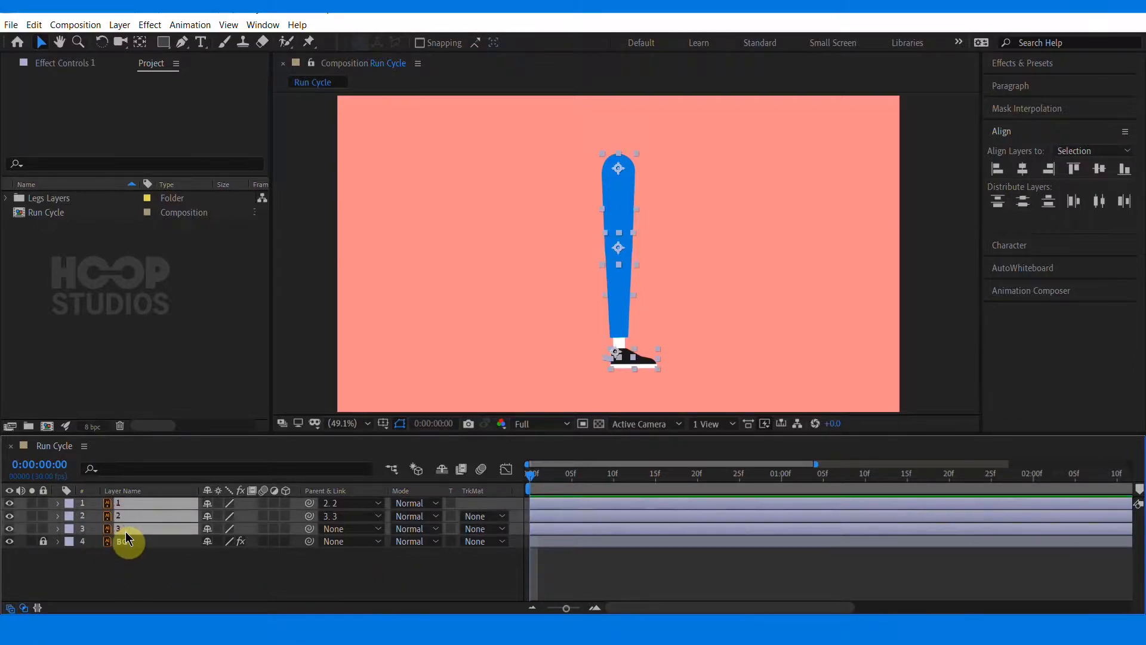
{"action": "key", "text": "r"}
Show the composition rulers with the leg layer selected
{"action": "left_click", "coordinate": [653, 307]}
{"action": "left_click_drag", "start_coordinate": [636, 296], "coordinate": [590, 271]}
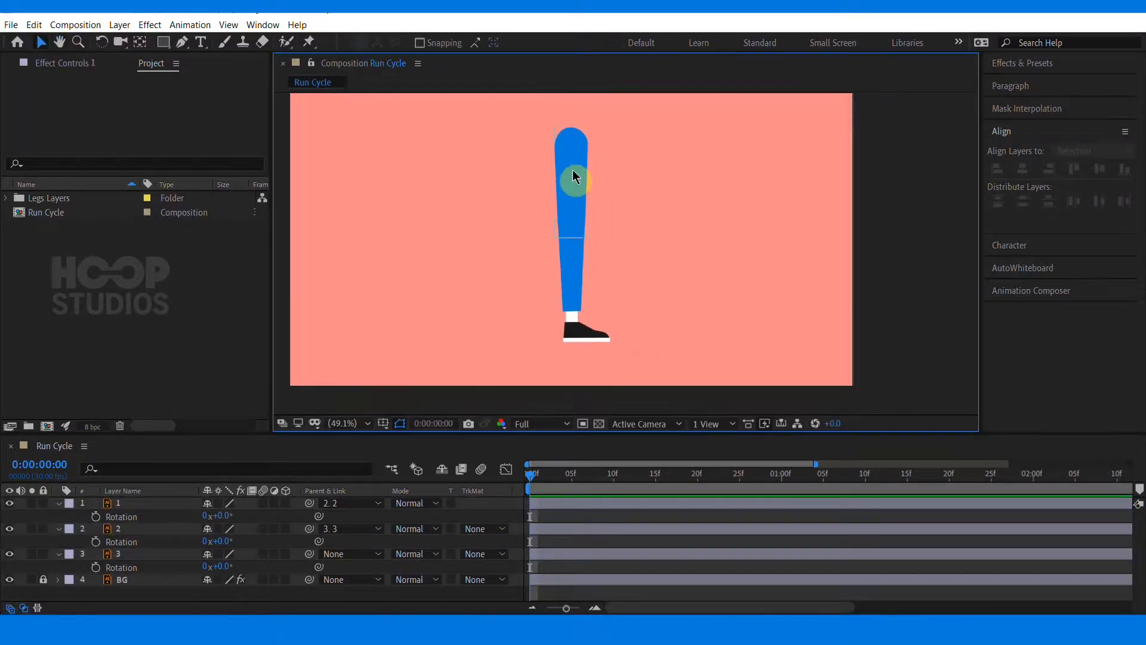
{"action": "left_click", "coordinate": [571, 171]}
{"action": "left_click_drag", "start_coordinate": [584, 326], "coordinate": [586, 340]}
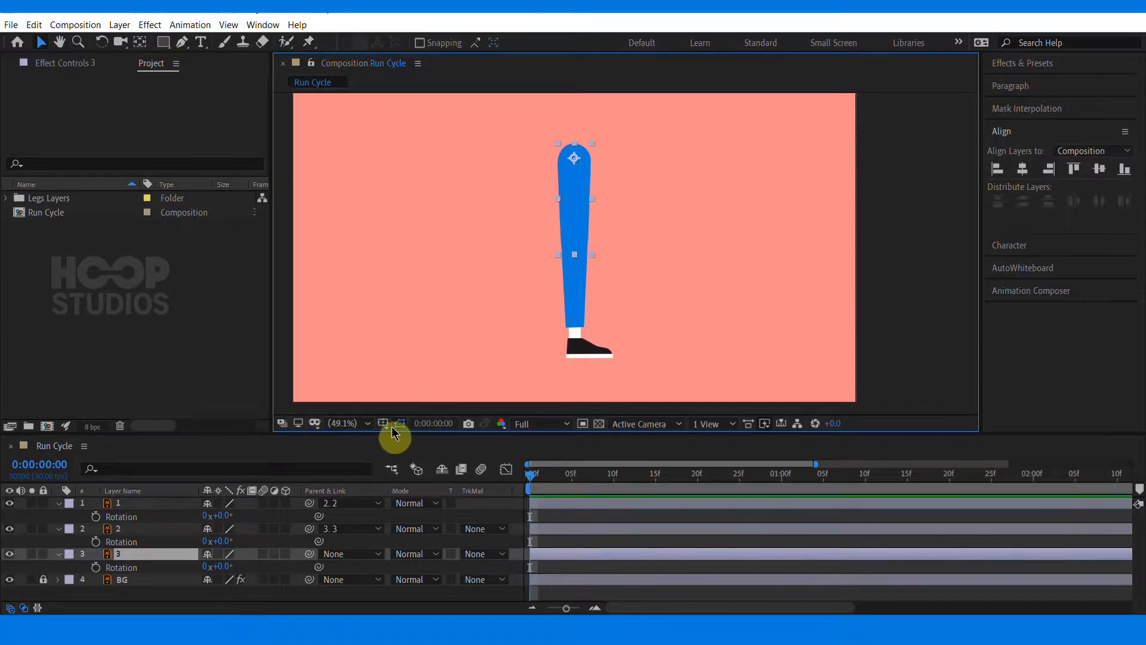
{"action": "key", "text": "ctrl+r"}
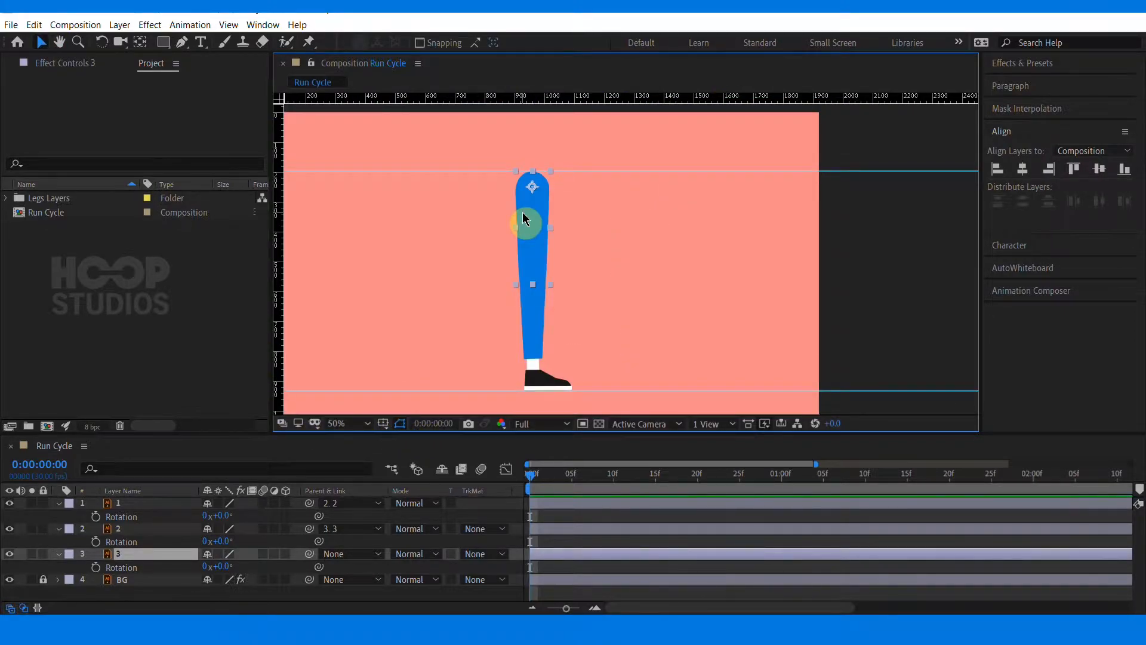
Set Rotation keyframes on all three leg layers at frame 0
{"action": "left_click", "coordinate": [137, 503], "text": "shift"}
{"action": "left_click", "coordinate": [96, 541]}
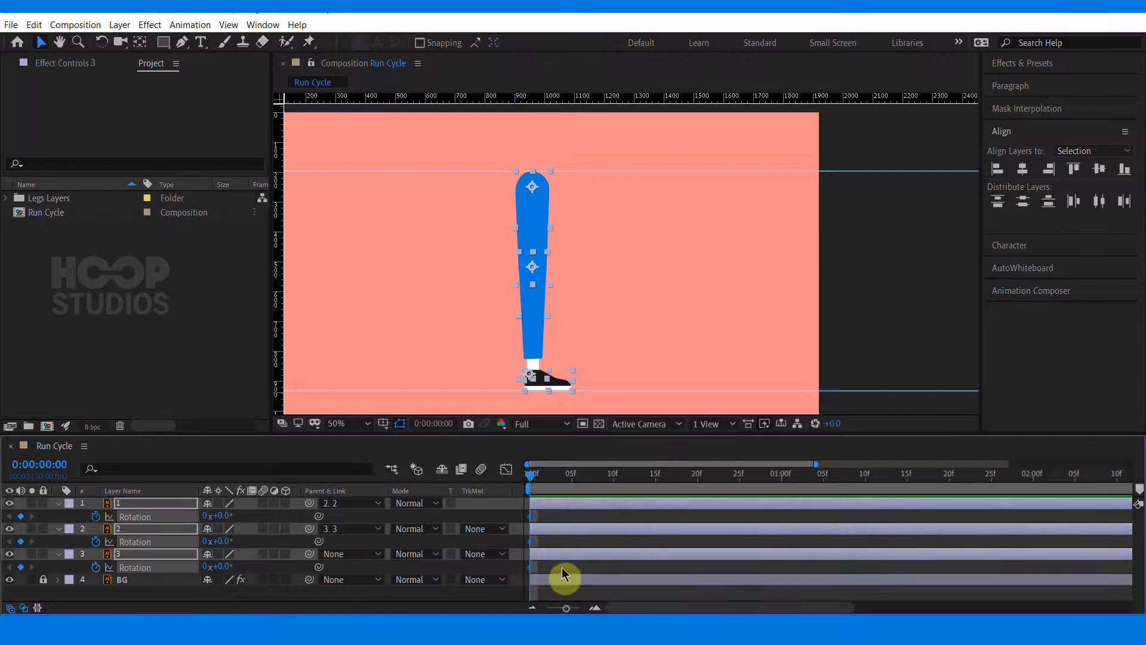
Rotate the thigh layer 3 backwards to -23° at frame 0
{"action": "left_click", "coordinate": [565, 568]}
{"action": "left_click", "coordinate": [539, 233]}
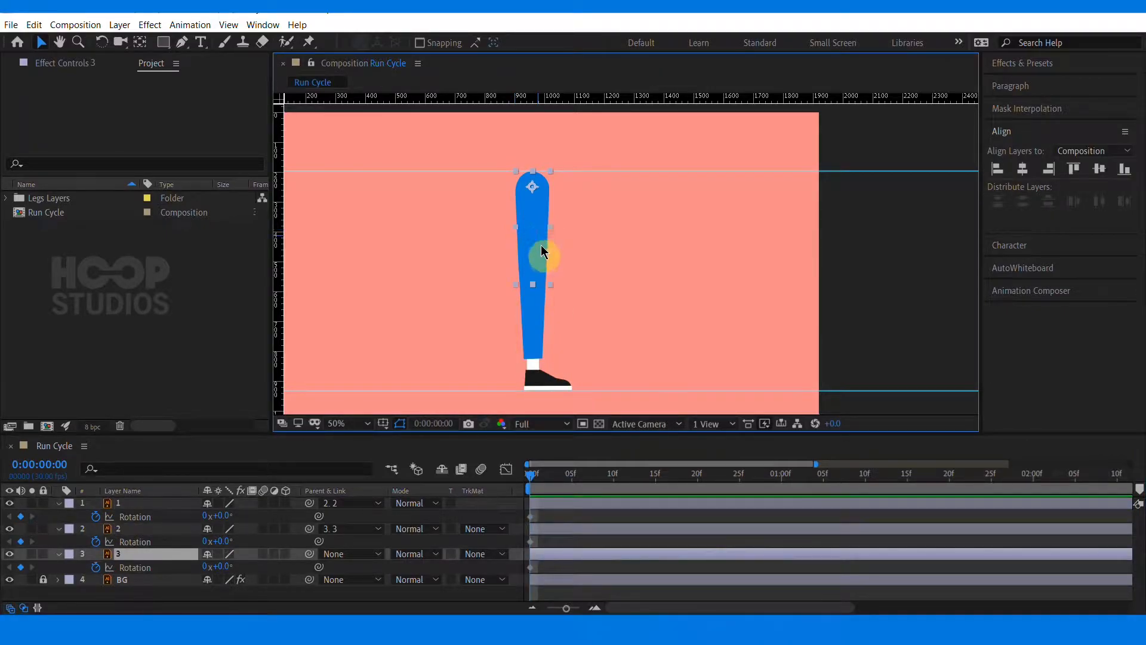
{"action": "left_click_drag", "start_coordinate": [229, 573], "coordinate": [211, 571]}
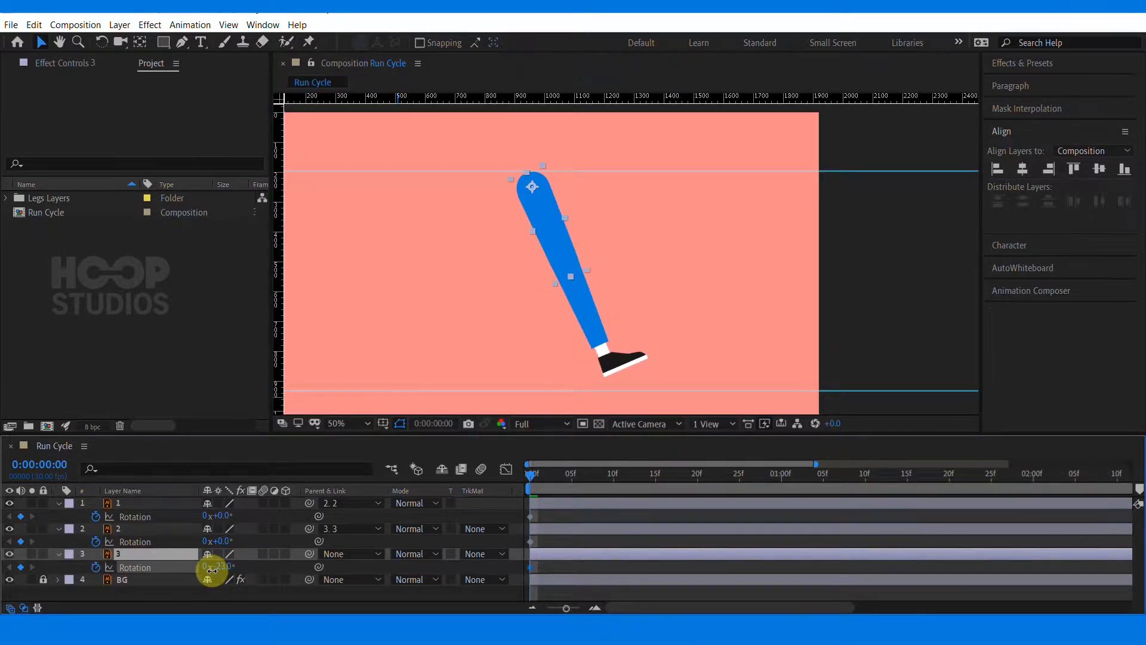
Add a Position keyframe to the thigh at frame 0 and show only its animated properties
{"action": "left_click", "coordinate": [486, 336]}
{"action": "left_click", "coordinate": [540, 212]}
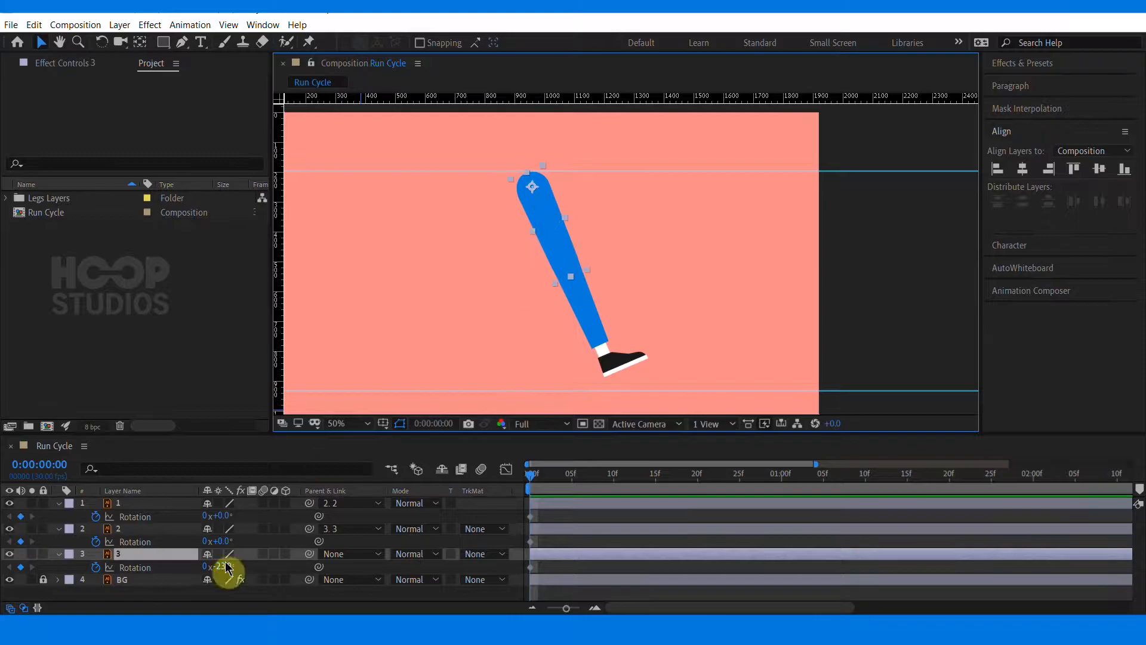
{"action": "left_click", "coordinate": [59, 554]}
{"action": "left_click", "coordinate": [59, 553]}
{"action": "left_click", "coordinate": [95, 556]}
{"action": "left_click", "coordinate": [728, 583]}
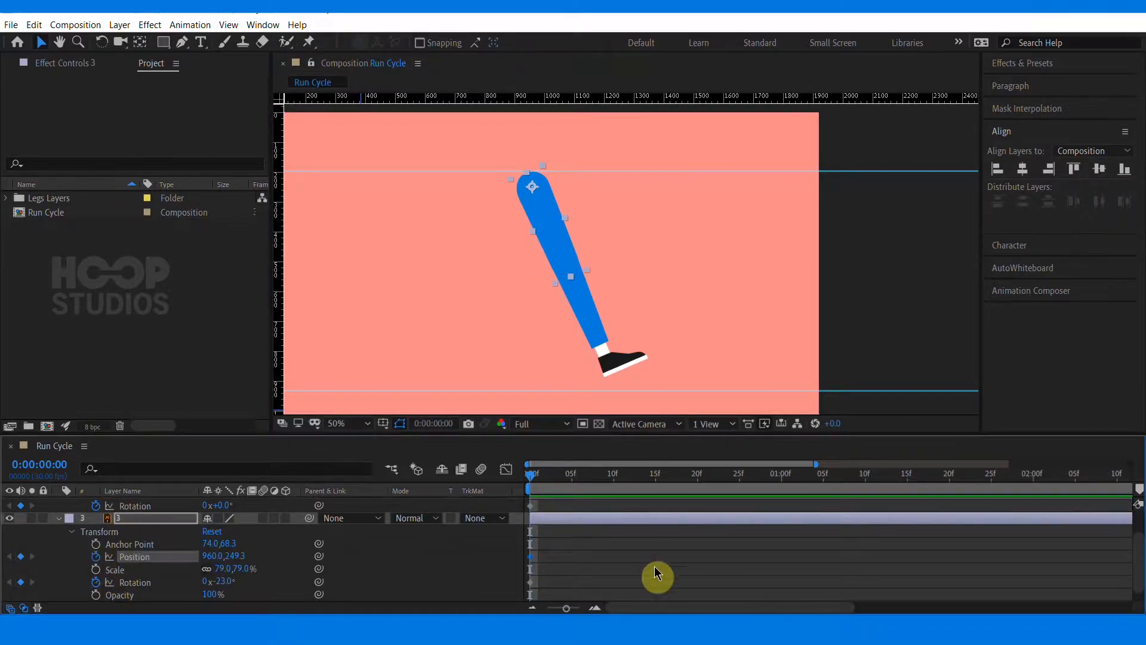
{"action": "left_click", "coordinate": [148, 521]}
{"action": "key", "text": "u"}
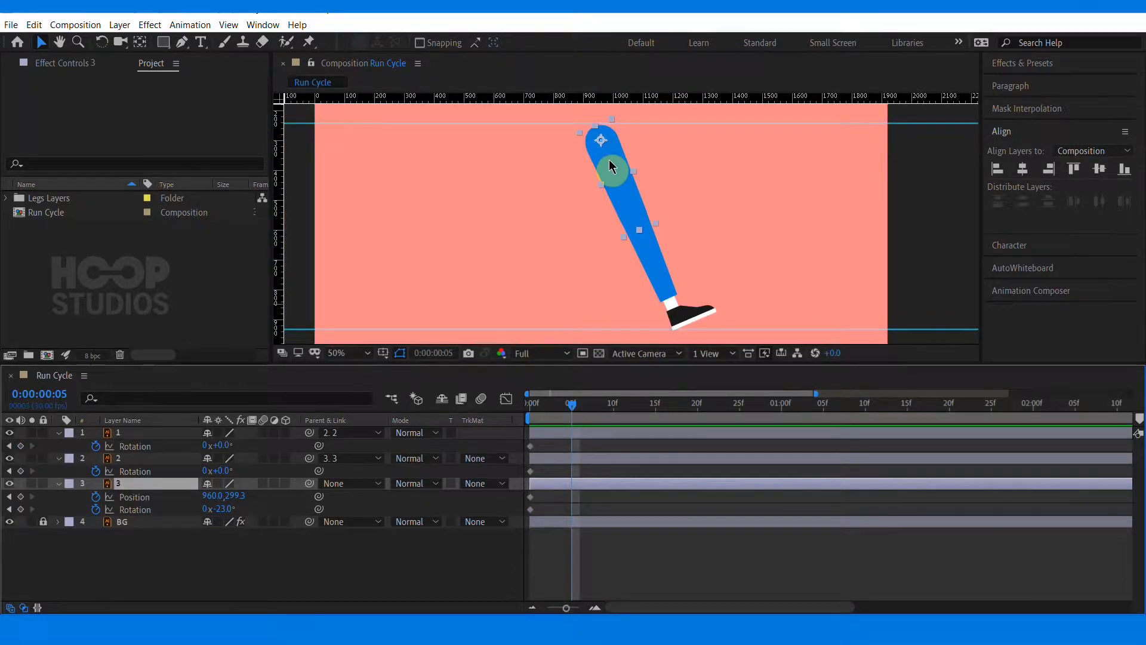
At frame 5, lower the thigh's position to 960, 373.3
{"action": "left_click_drag", "start_coordinate": [608, 159], "coordinate": [609, 187]}
{"action": "left_click", "coordinate": [712, 225]}
{"action": "key", "text": "space"}
{"action": "left_click_drag", "start_coordinate": [713, 224], "coordinate": [725, 173]}
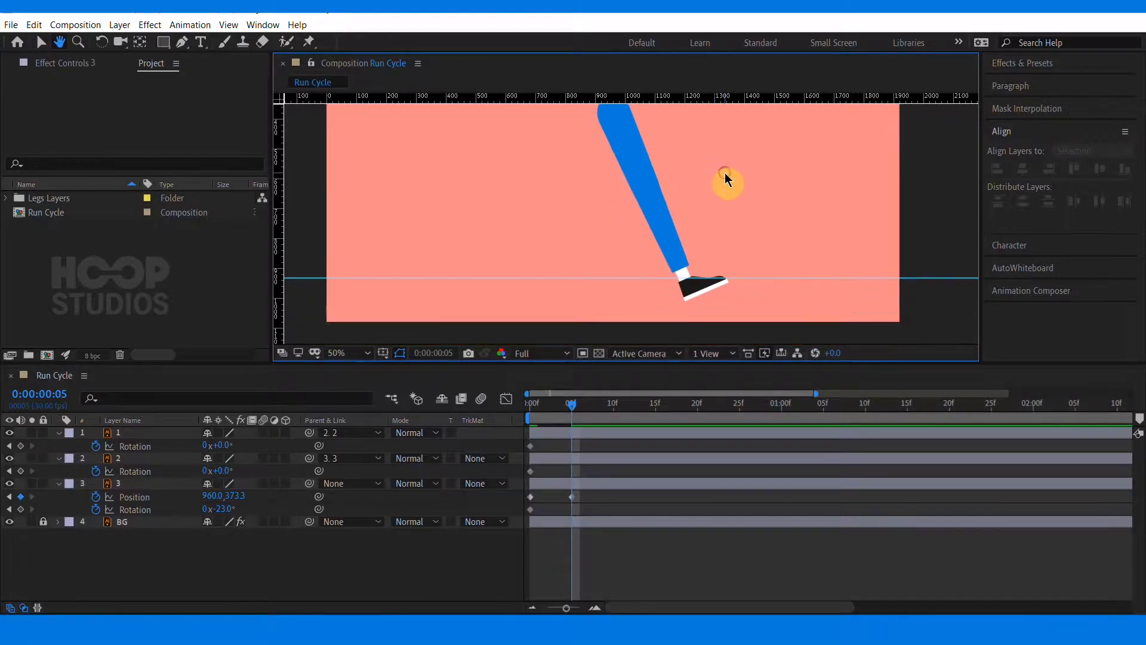
At frame 5, rotate the thigh to -50° and bend the shin to 56°
{"action": "left_click", "coordinate": [635, 162]}
{"action": "left_click_drag", "start_coordinate": [225, 506], "coordinate": [221, 513]}
{"action": "left_click", "coordinate": [695, 200]}
{"action": "left_click_drag", "start_coordinate": [218, 471], "coordinate": [269, 473]}
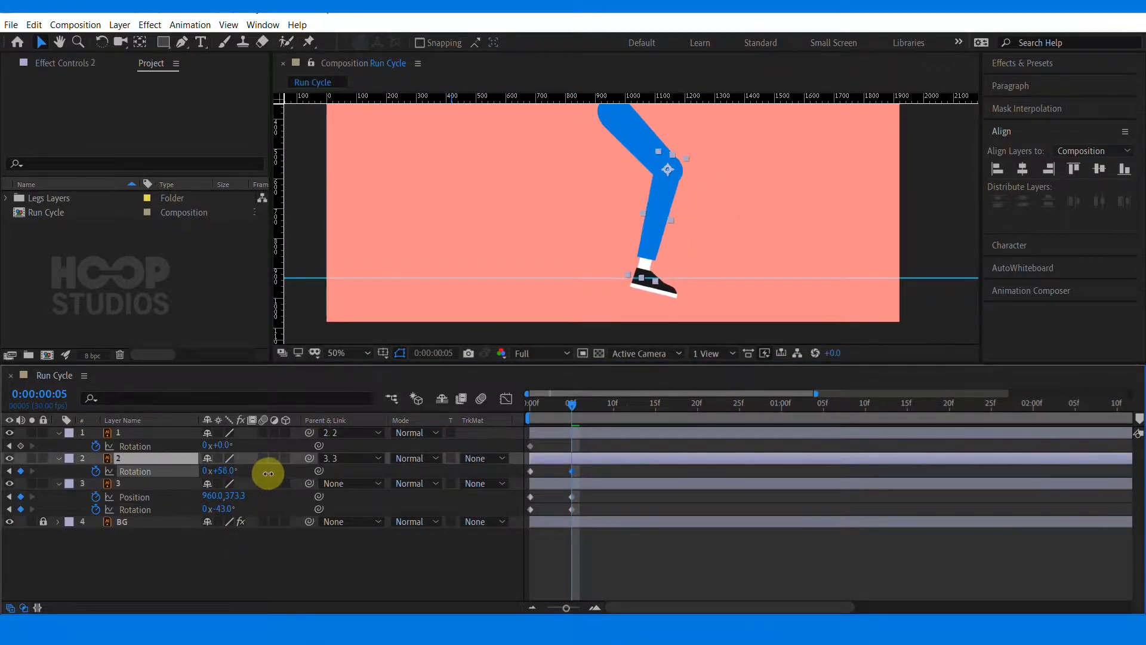
{"action": "left_click_drag", "start_coordinate": [798, 201], "coordinate": [796, 234]}
{"action": "left_click", "coordinate": [640, 183]}
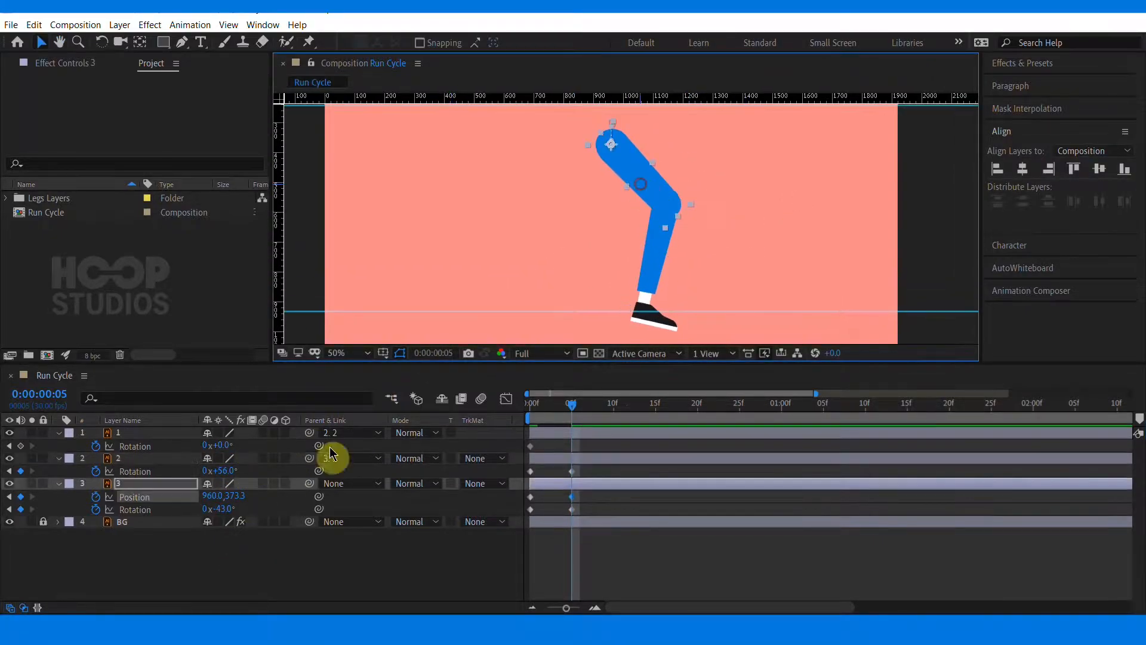
{"action": "left_click_drag", "start_coordinate": [224, 518], "coordinate": [222, 517]}
{"action": "left_click", "coordinate": [750, 261]}
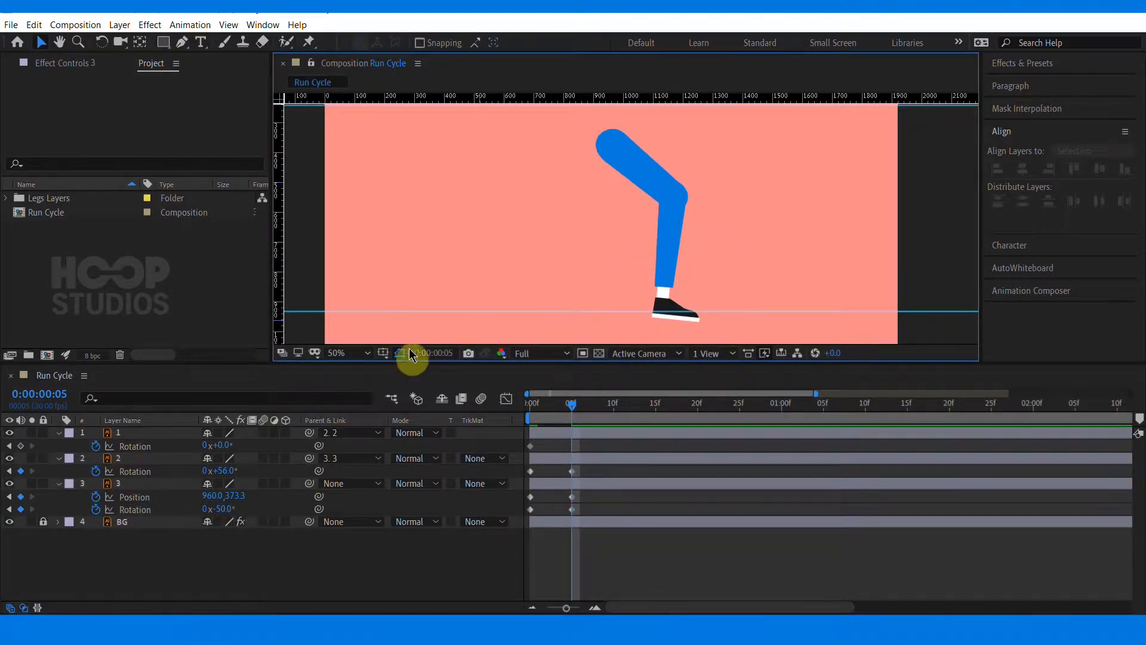
At frame 5, adjust the shin rotation to 69° and the foot rotation to -18°
{"action": "left_click_drag", "start_coordinate": [223, 471], "coordinate": [210, 445]}
{"action": "left_click", "coordinate": [747, 232]}
{"action": "key", "text": "space"}
{"action": "left_click_drag", "start_coordinate": [744, 225], "coordinate": [743, 250]}
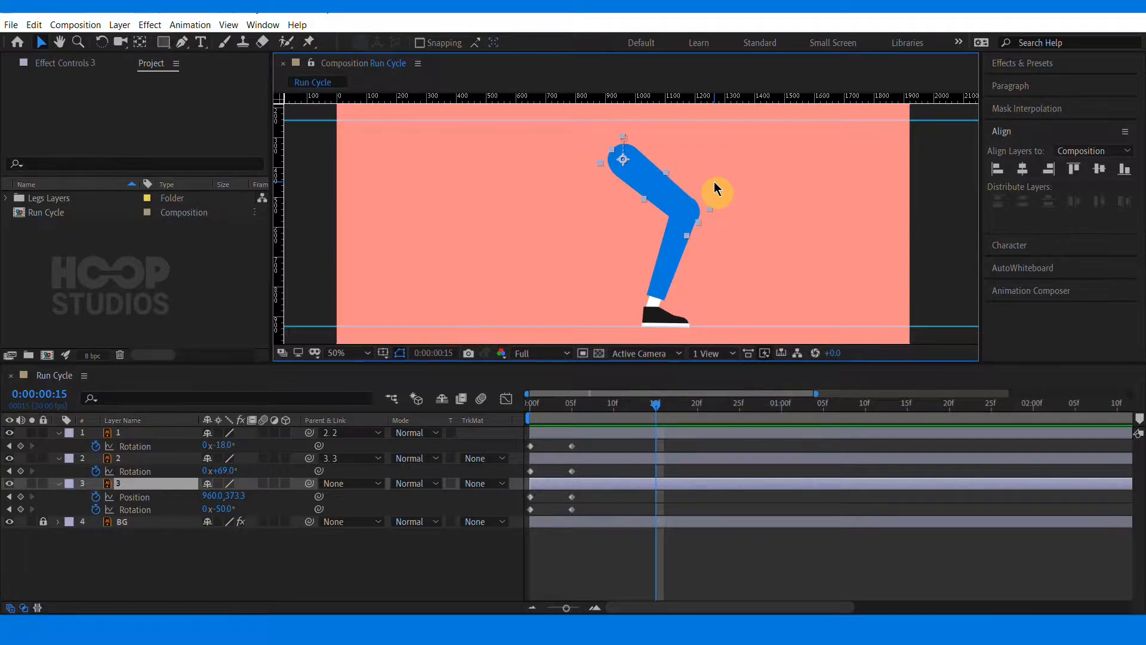
At frame 15, raise the thigh's position to 960, 231.3
{"action": "left_click_drag", "start_coordinate": [637, 171], "coordinate": [644, 124]}
{"action": "key", "text": "h"}
{"action": "left_click", "coordinate": [856, 283]}
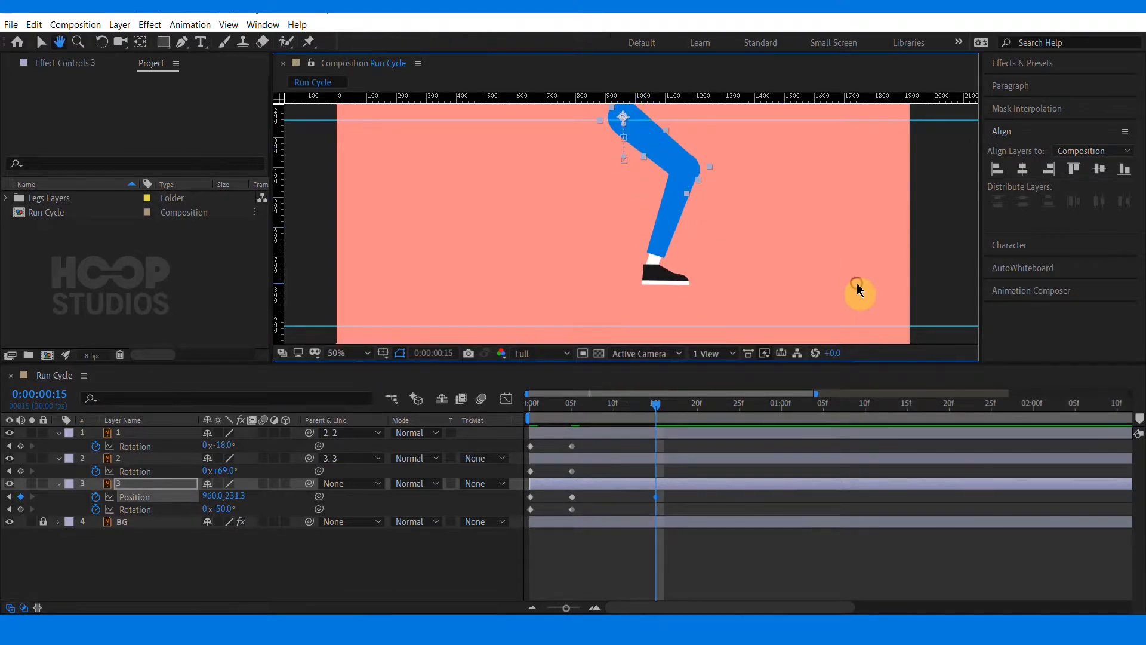
At frame 15, pose the leg with thigh rotation 10°, shin rotation 0° and foot rotation 2°
{"action": "left_click", "coordinate": [614, 509]}
{"action": "left_click_drag", "start_coordinate": [223, 509], "coordinate": [274, 509]}
{"action": "left_click", "coordinate": [337, 582]}
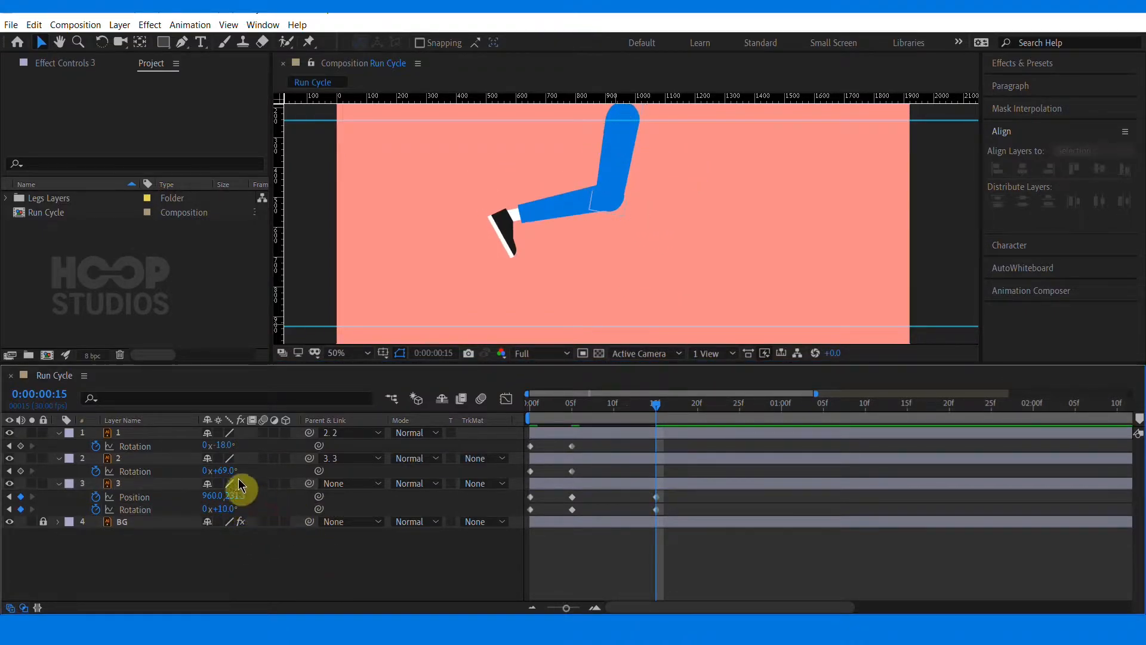
{"action": "left_click_drag", "start_coordinate": [225, 470], "coordinate": [187, 482]}
{"action": "left_click", "coordinate": [293, 546]}
{"action": "left_click_drag", "start_coordinate": [227, 447], "coordinate": [243, 445]}
At frame 10, rotate the shin to 41.5°
{"action": "left_click", "coordinate": [570, 405]}
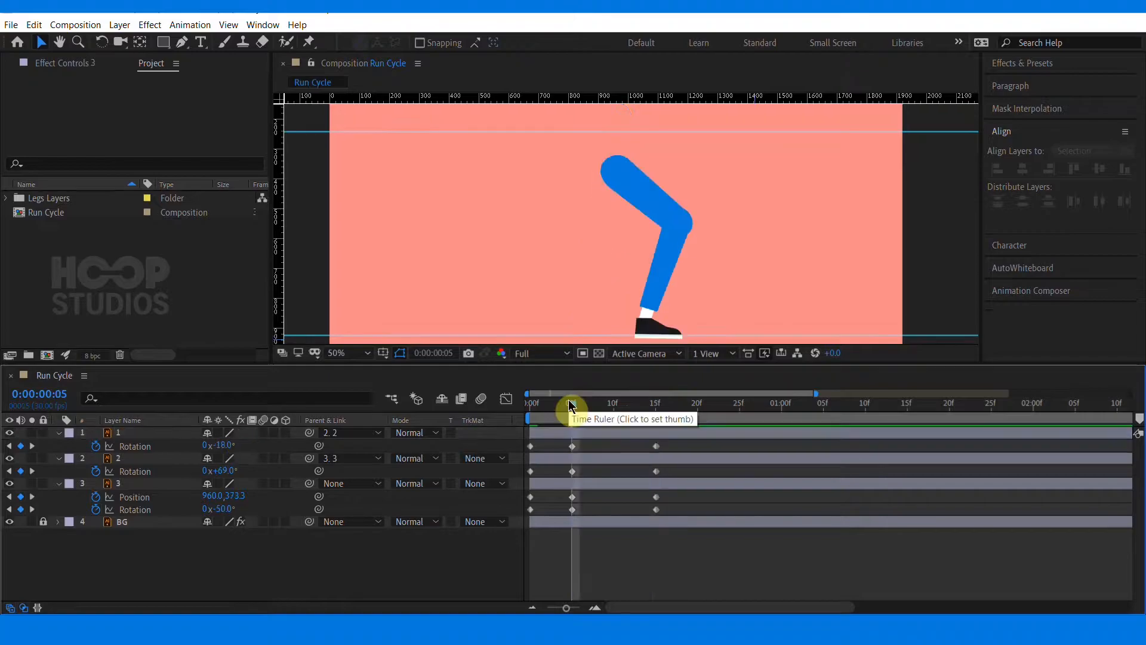
{"action": "left_click", "coordinate": [612, 410]}
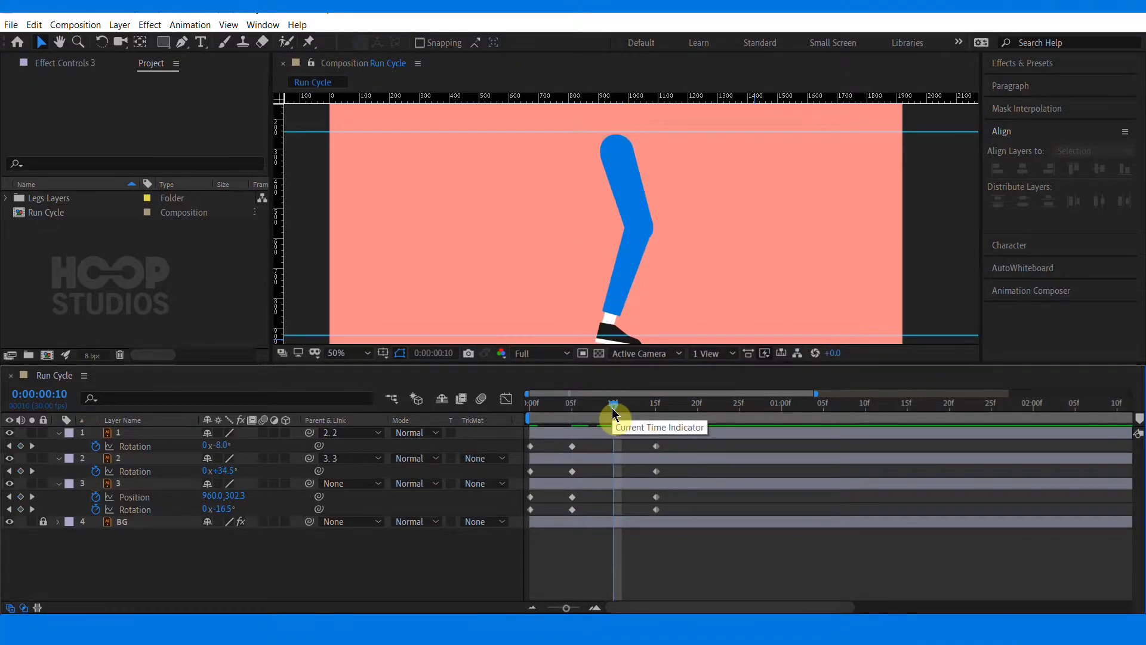
{"action": "left_click", "coordinate": [629, 212]}
{"action": "left_click", "coordinate": [635, 268]}
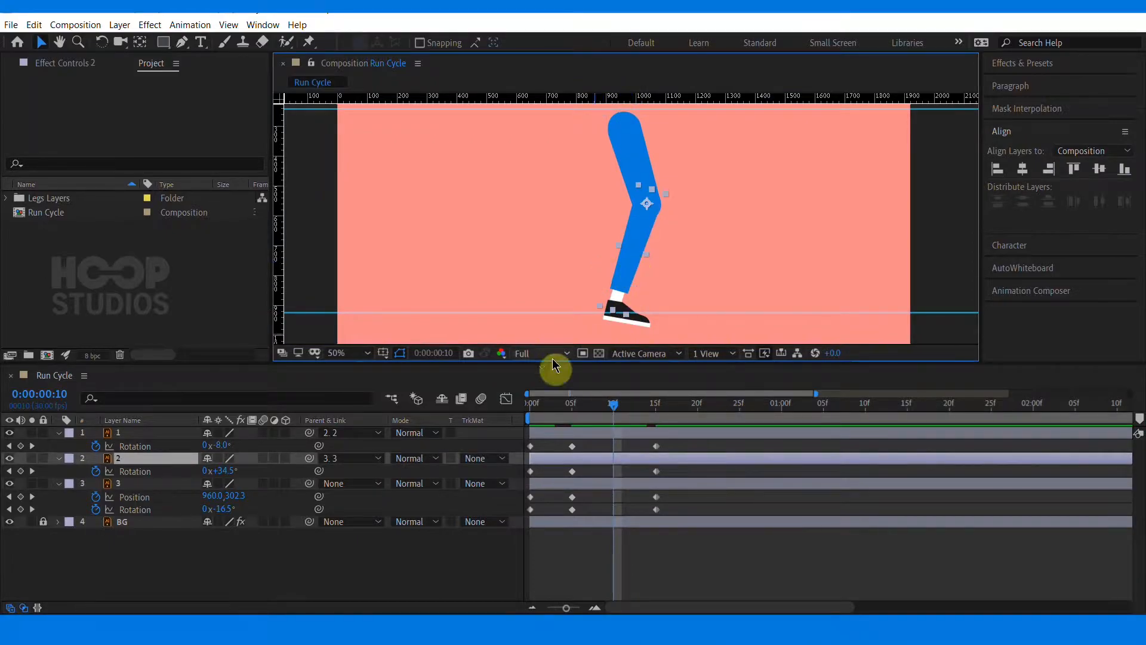
{"action": "mouse_move", "coordinate": [225, 474]}
{"action": "left_mouse_down"}
{"action": "mouse_move", "coordinate": [235, 470]}
{"action": "mouse_move", "coordinate": [217, 466]}
{"action": "left_mouse_up"}
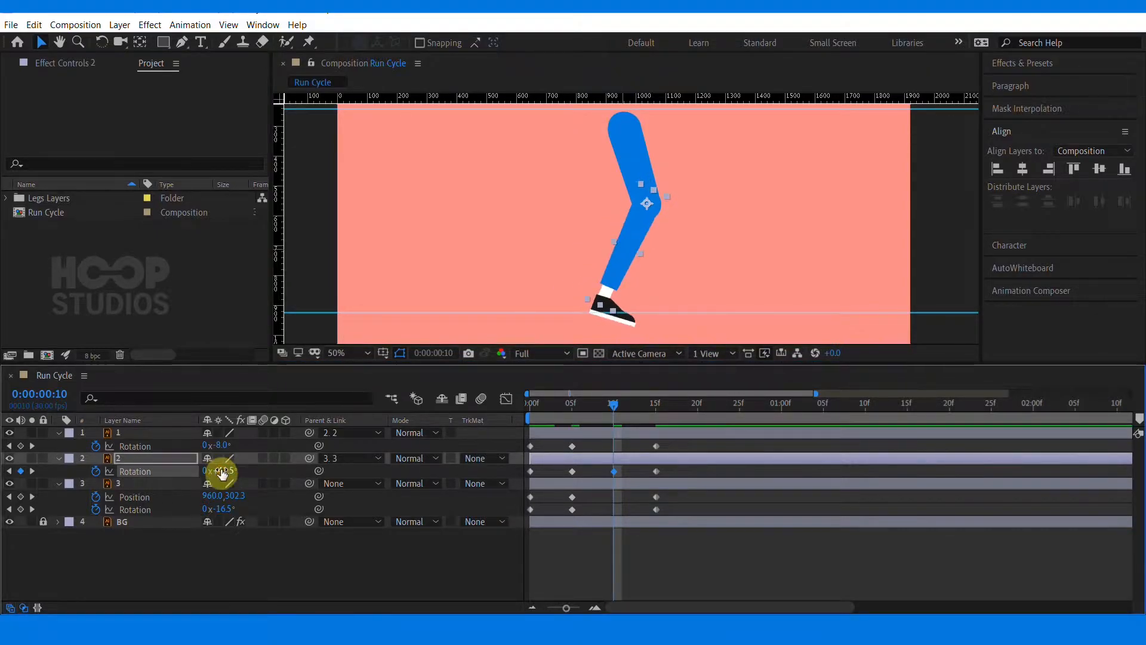
At frame 10, set the thigh rotation to -1.5° and add a foot rotation keyframe
{"action": "left_click", "coordinate": [621, 174]}
{"action": "left_click_drag", "start_coordinate": [223, 510], "coordinate": [241, 515]}
{"action": "left_click", "coordinate": [560, 300]}
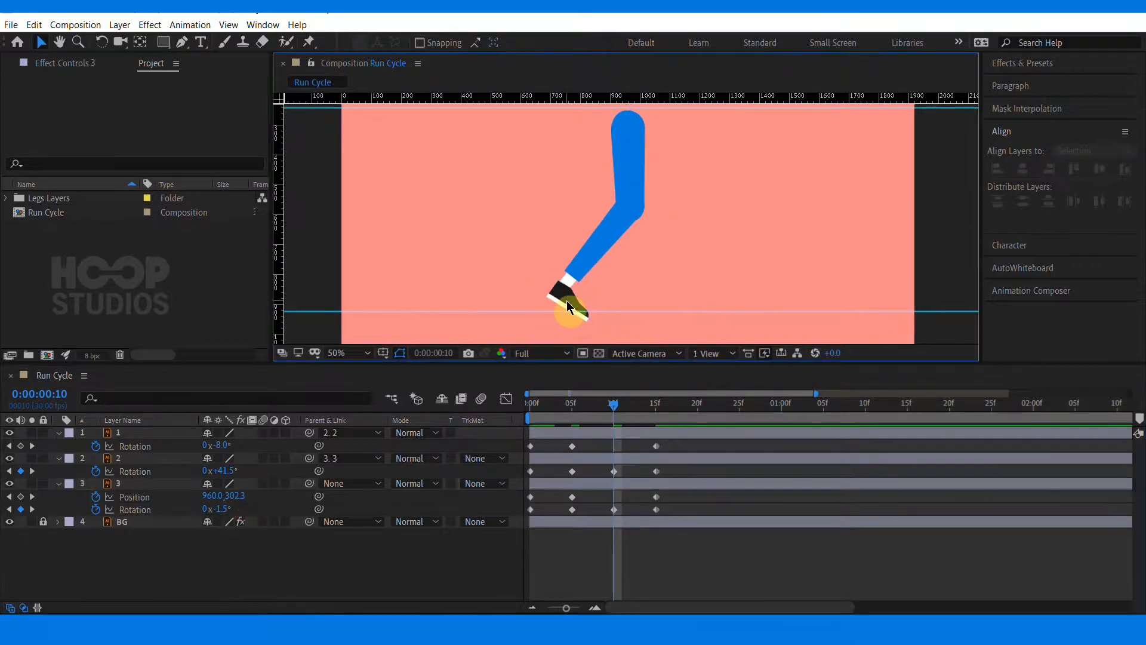
{"action": "left_click_drag", "start_coordinate": [228, 448], "coordinate": [221, 442]}
{"action": "left_click", "coordinate": [682, 220]}
{"action": "left_click_drag", "start_coordinate": [682, 216], "coordinate": [683, 240]}
At frame 15, set the thigh rotation to 23° and the foot rotation to 15°
{"action": "left_click_drag", "start_coordinate": [719, 406], "coordinate": [660, 406]}
{"action": "left_click", "coordinate": [610, 174]}
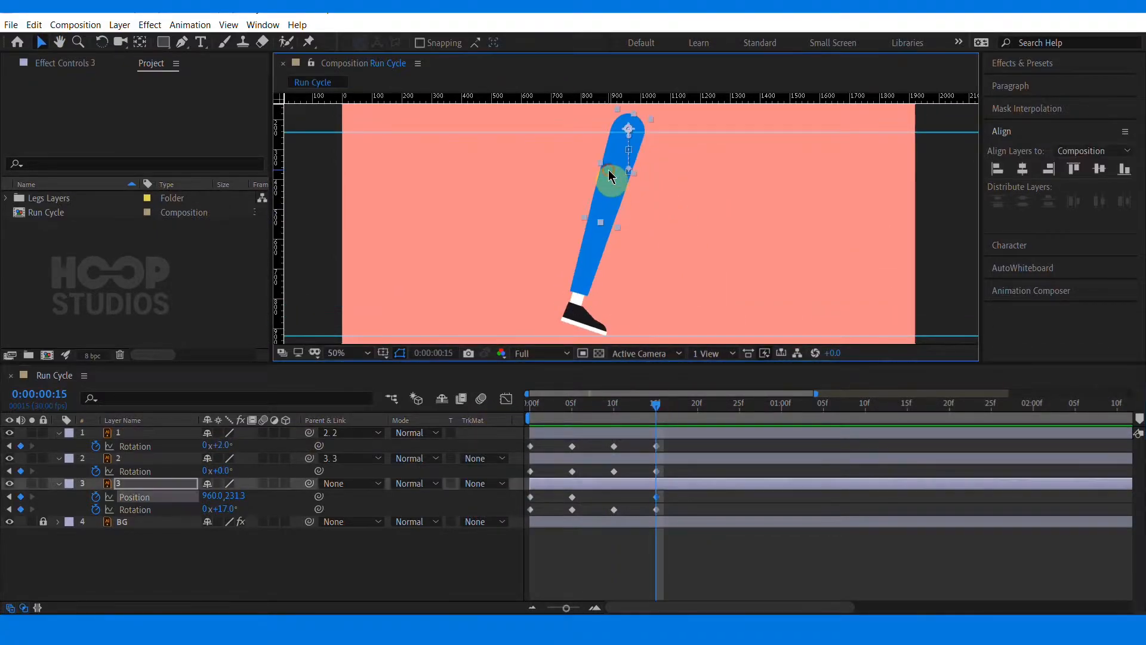
{"action": "left_click_drag", "start_coordinate": [224, 509], "coordinate": [227, 507]}
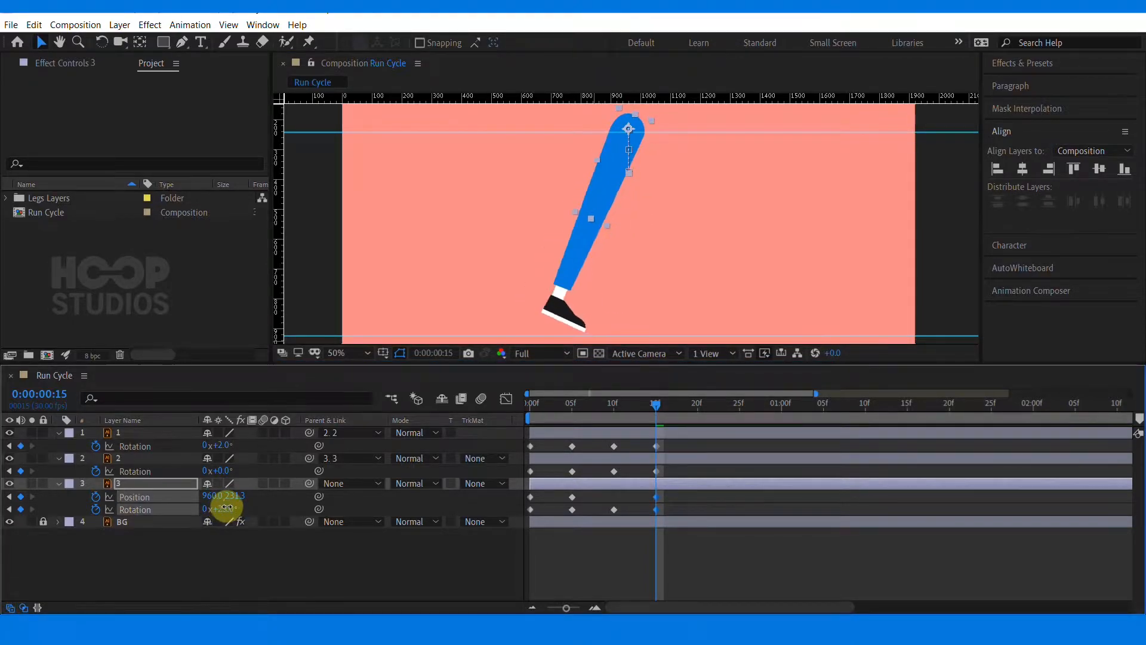
{"action": "left_click", "coordinate": [625, 271]}
{"action": "left_click", "coordinate": [557, 318]}
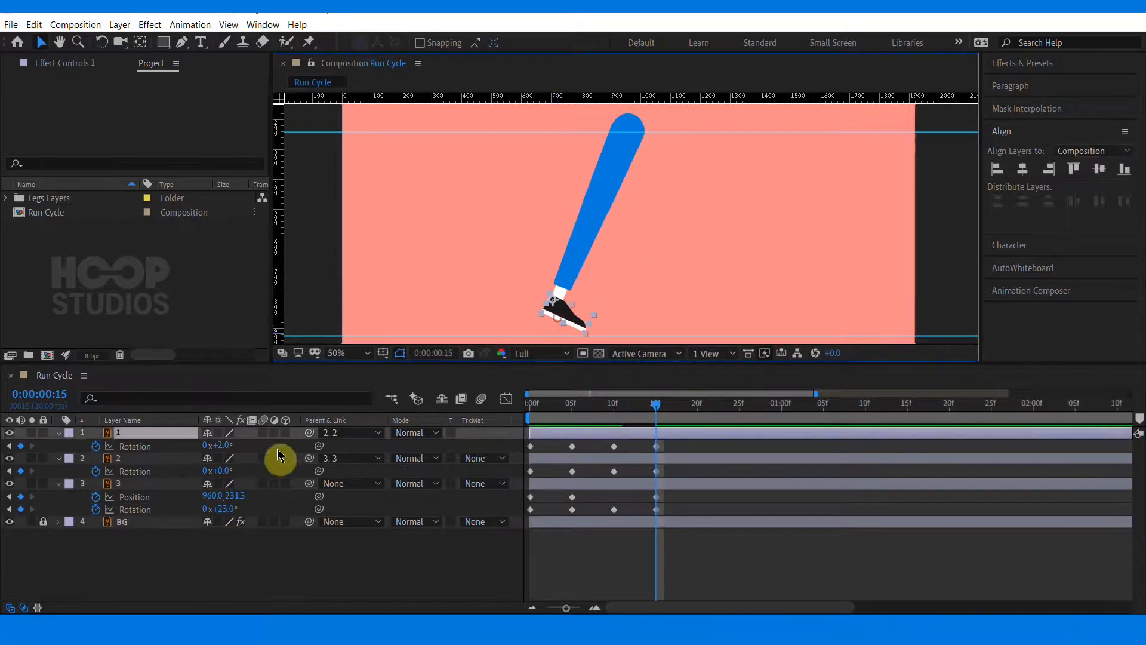
{"action": "left_click_drag", "start_coordinate": [225, 445], "coordinate": [228, 447]}
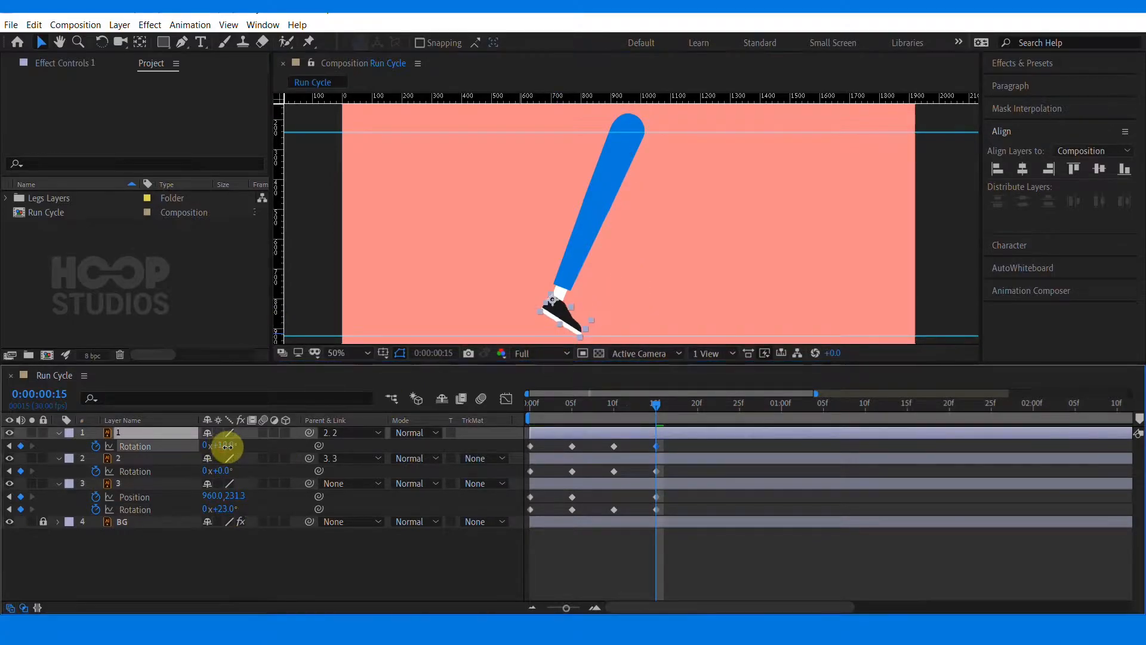
{"action": "left_click", "coordinate": [739, 271]}
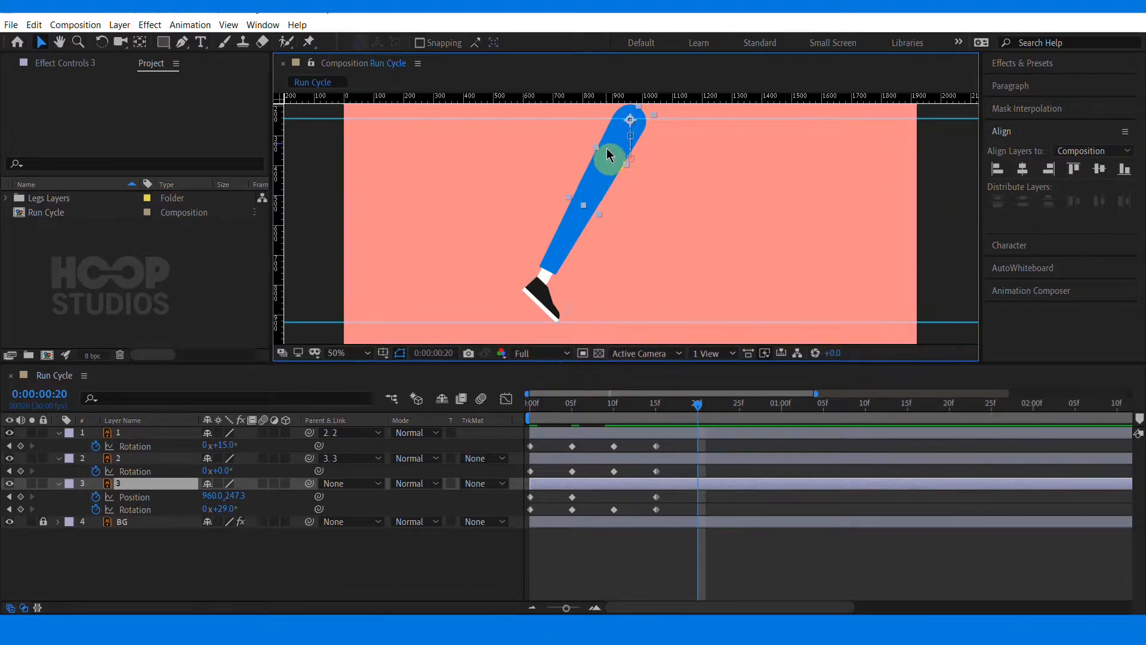
Copy the thigh's frame 0 Position keyframe and paste it at frame 20
{"action": "left_click", "coordinate": [530, 497]}
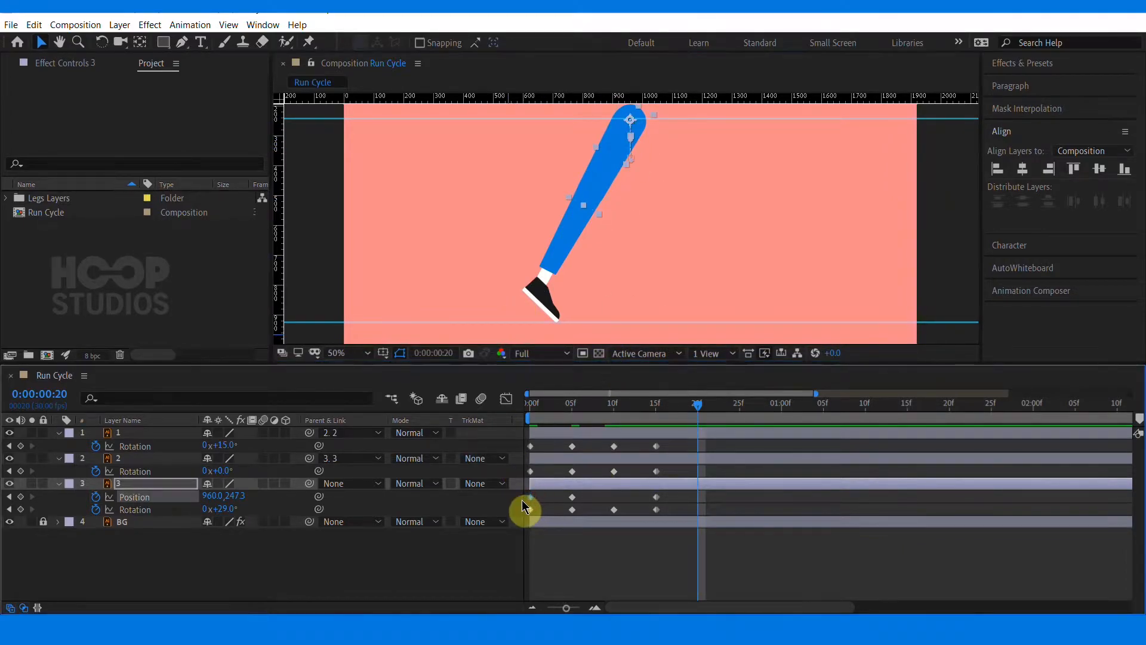
{"action": "key", "text": "ctrl+c"}
{"action": "key", "text": "ctrl+v"}
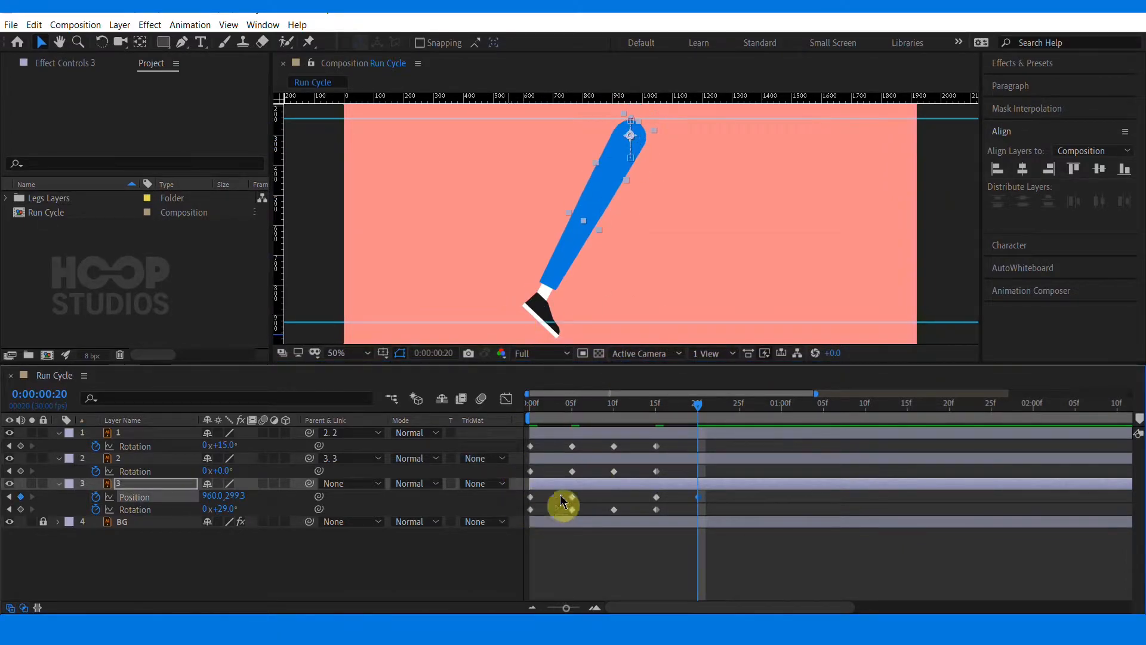
{"action": "left_click", "coordinate": [723, 535]}
{"action": "left_click", "coordinate": [618, 176]}
{"action": "left_click", "coordinate": [582, 255]}
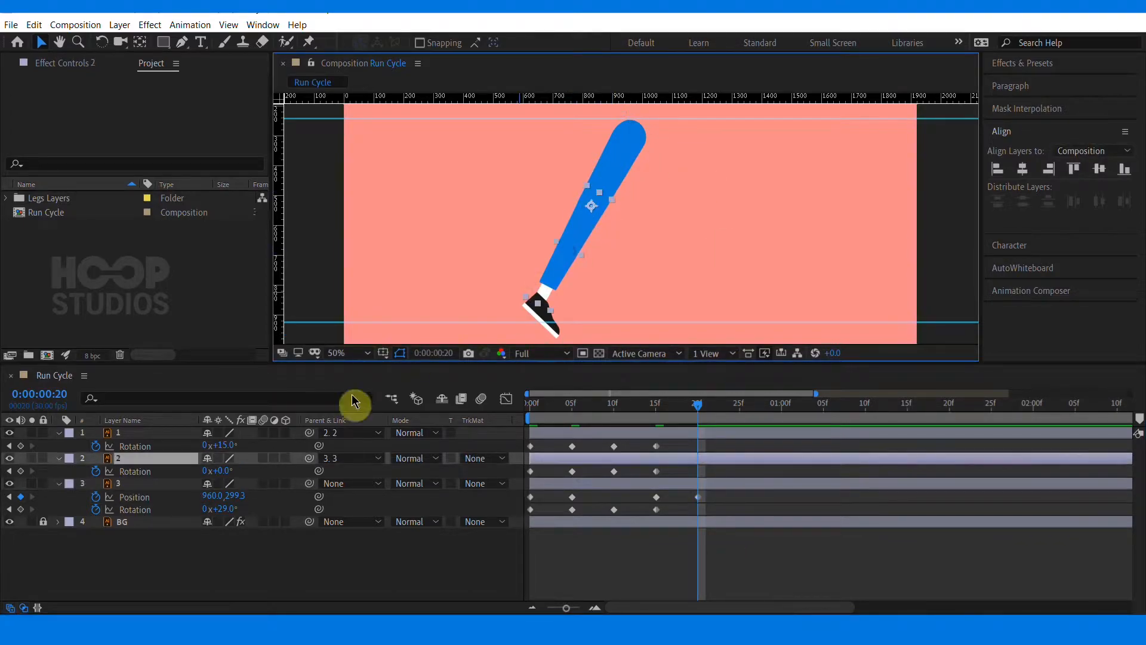
{"action": "left_click_drag", "start_coordinate": [229, 510], "coordinate": [263, 512]}
{"action": "key", "text": "ctrl+z"}
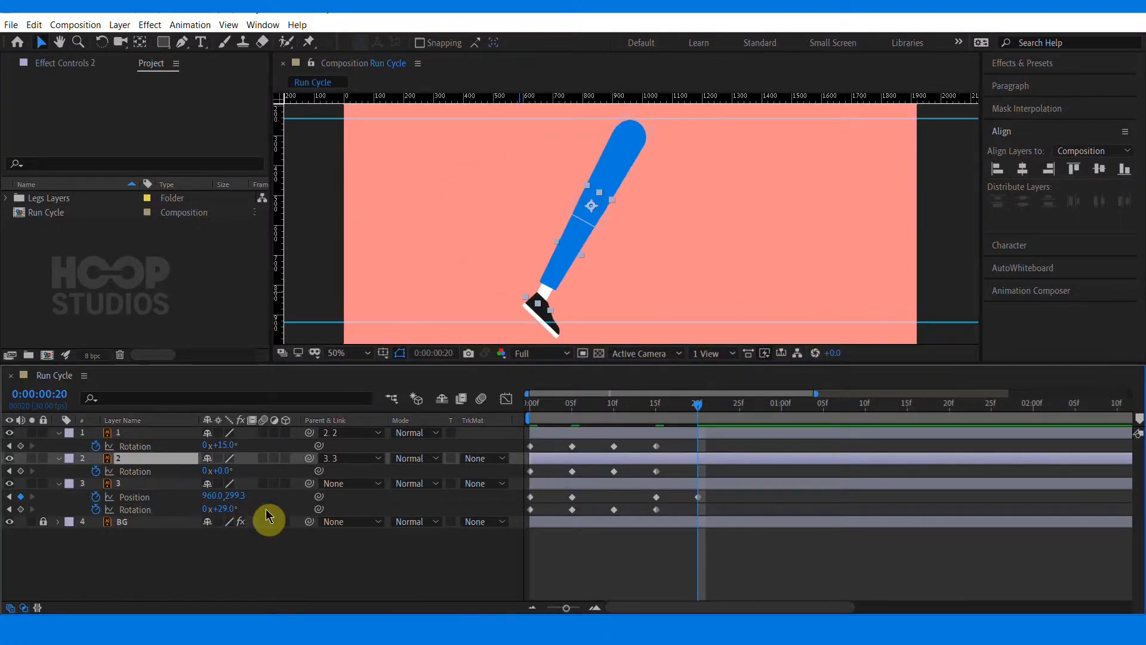
At frame 20, rotate the shin to 90° and the foot to 3°
{"action": "left_click", "coordinate": [571, 265]}
{"action": "left_click_drag", "start_coordinate": [222, 469], "coordinate": [277, 452]}
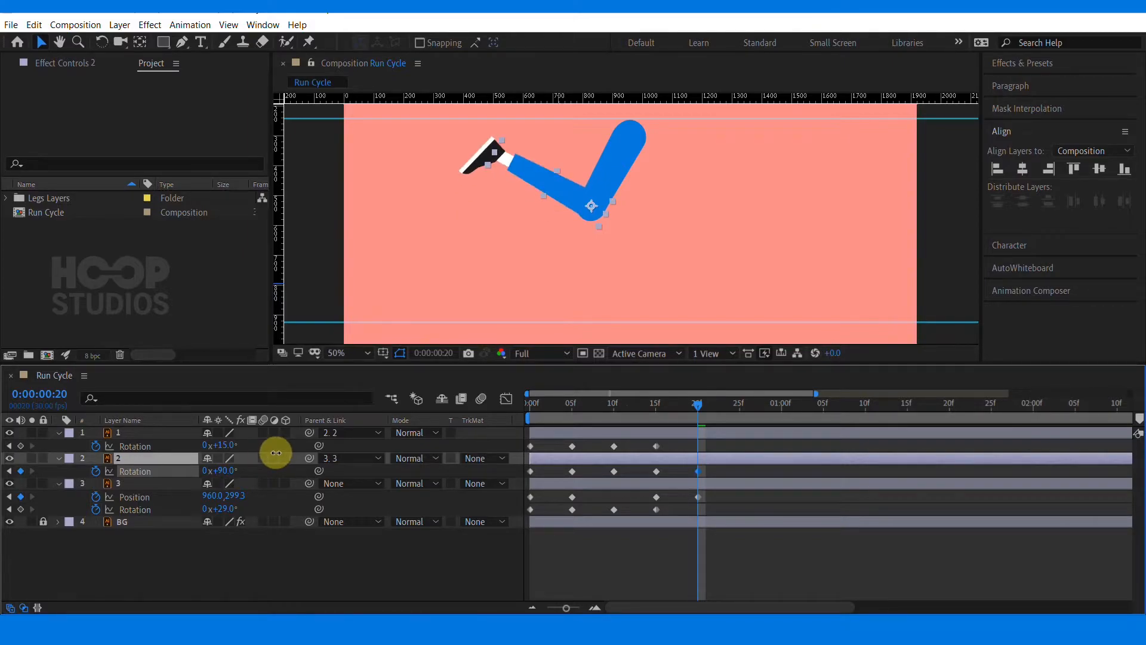
{"action": "left_click", "coordinate": [481, 187]}
{"action": "left_click_drag", "start_coordinate": [212, 446], "coordinate": [203, 445]}
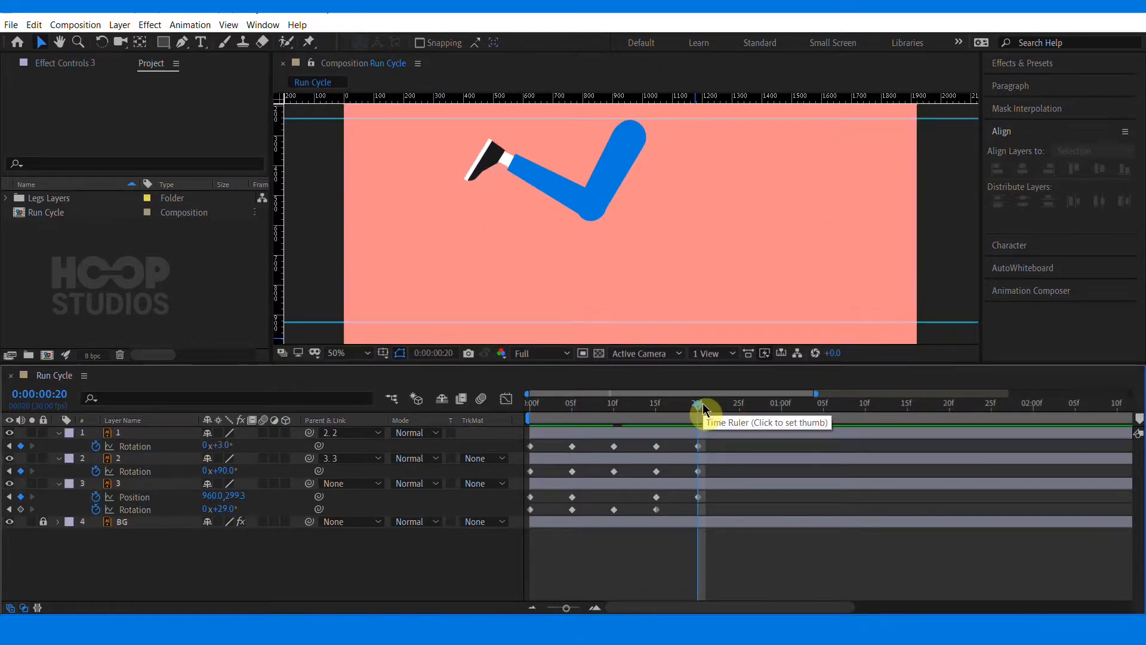
Add a thigh Rotation keyframe at frame 20
{"action": "left_click", "coordinate": [20, 510]}
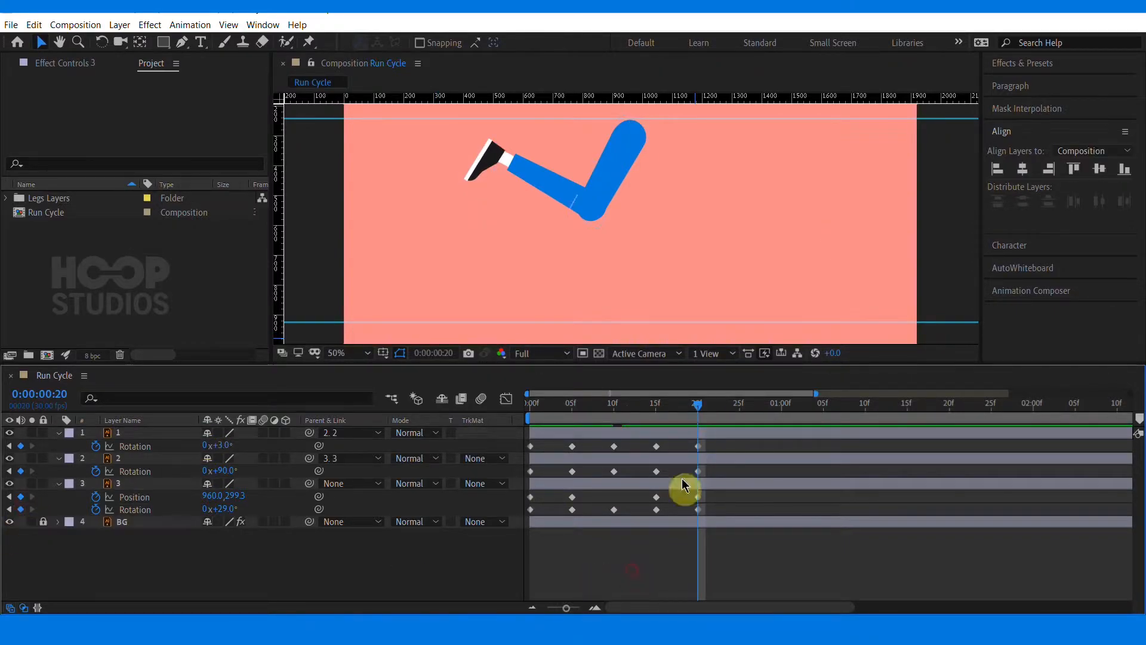
{"action": "left_click", "coordinate": [736, 407]}
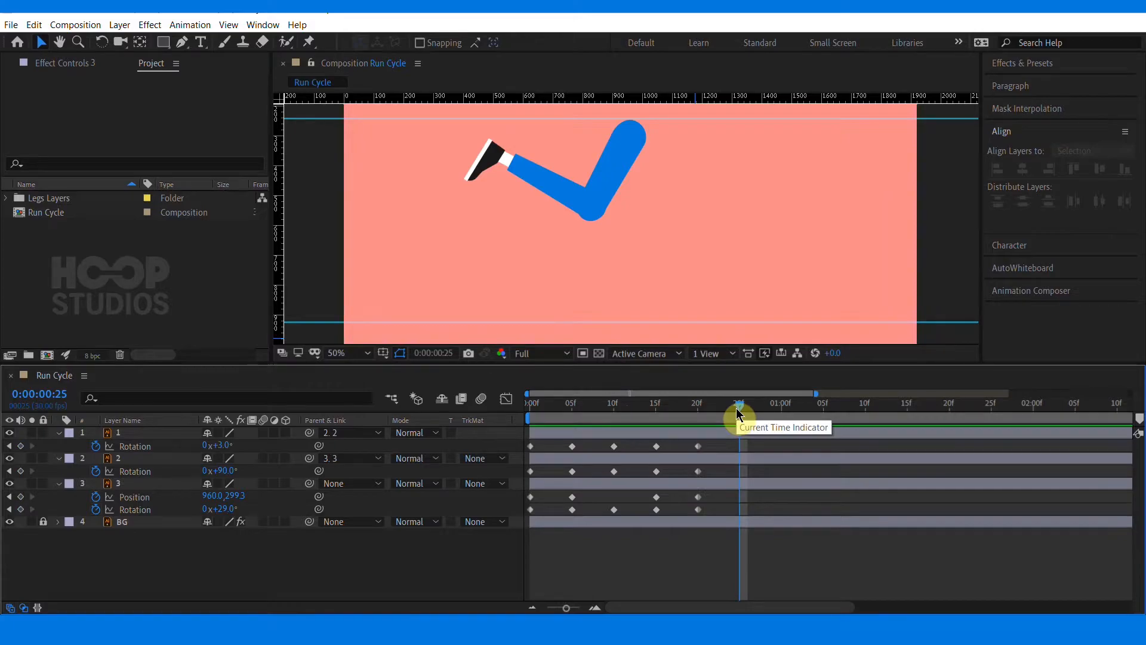
At frame 1:00, set the shin rotation to 84° and the foot rotation to -57°
{"action": "left_click", "coordinate": [783, 405]}
{"action": "left_click_drag", "start_coordinate": [218, 509], "coordinate": [163, 505]}
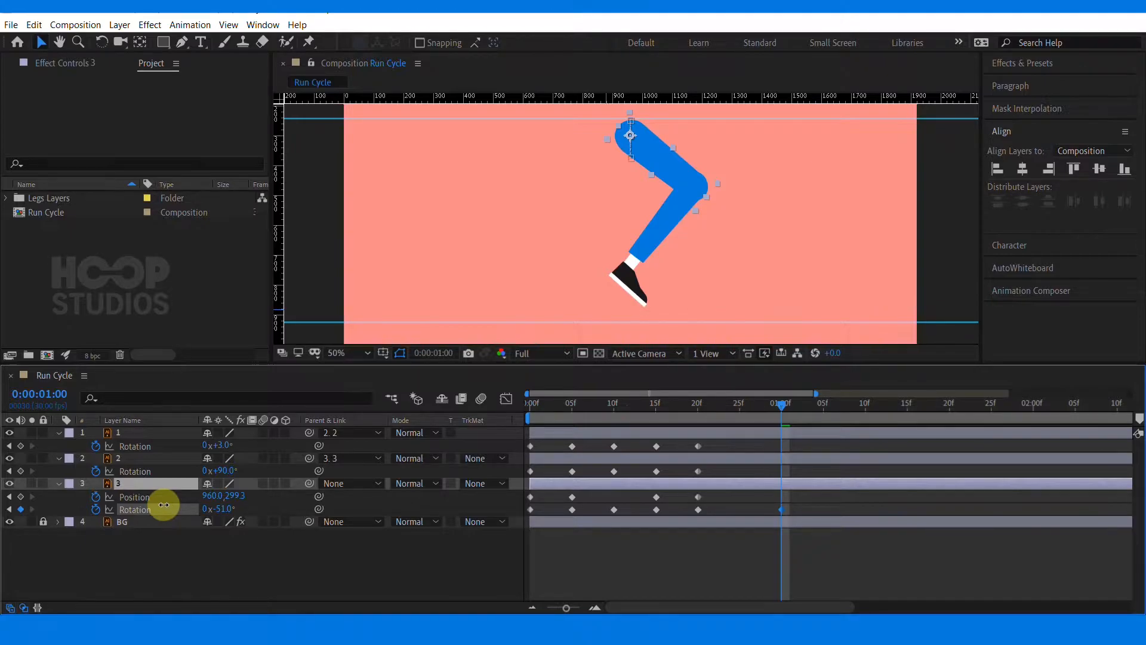
{"action": "left_click", "coordinate": [757, 457]}
{"action": "left_click_drag", "start_coordinate": [219, 470], "coordinate": [227, 470]}
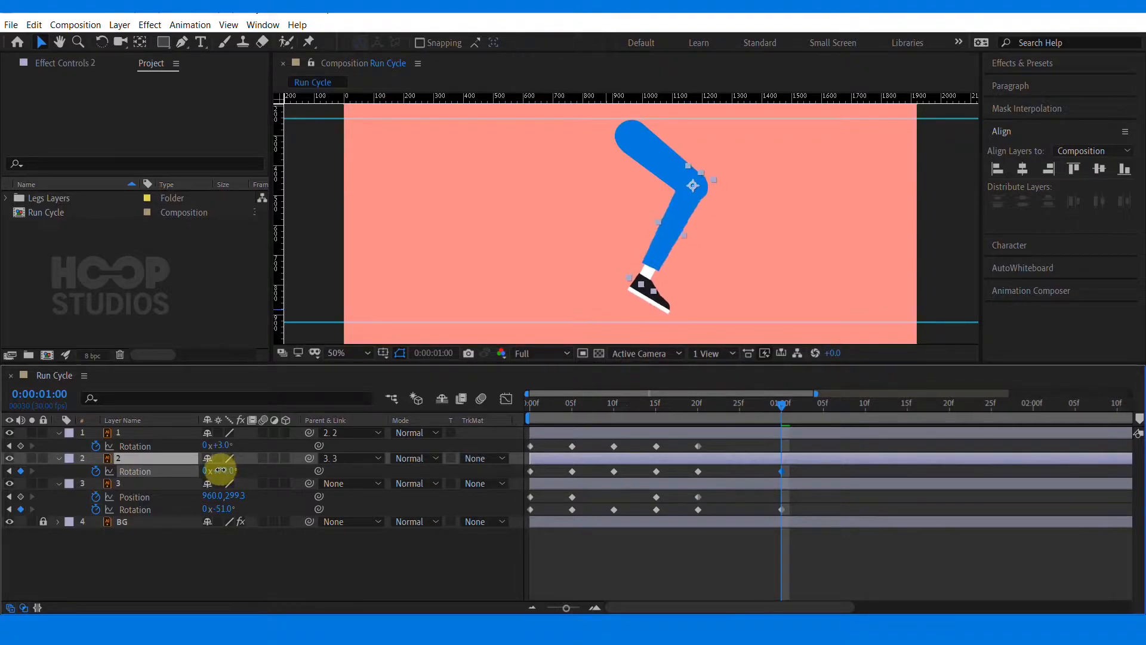
{"action": "left_click", "coordinate": [643, 163]}
{"action": "left_click_drag", "start_coordinate": [224, 508], "coordinate": [228, 471]}
Add a thigh Rotation keyframe and a foot Position keyframe at frame 1:00
{"action": "left_click", "coordinate": [661, 291]}
{"action": "left_click", "coordinate": [20, 446]}
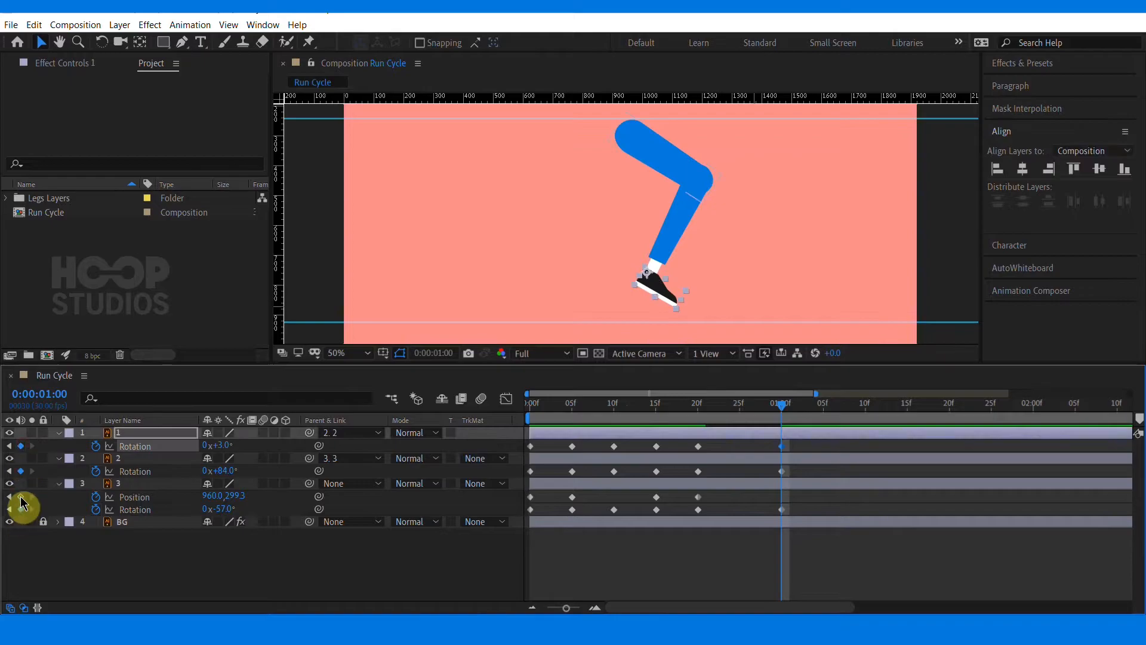
{"action": "left_click", "coordinate": [21, 497]}
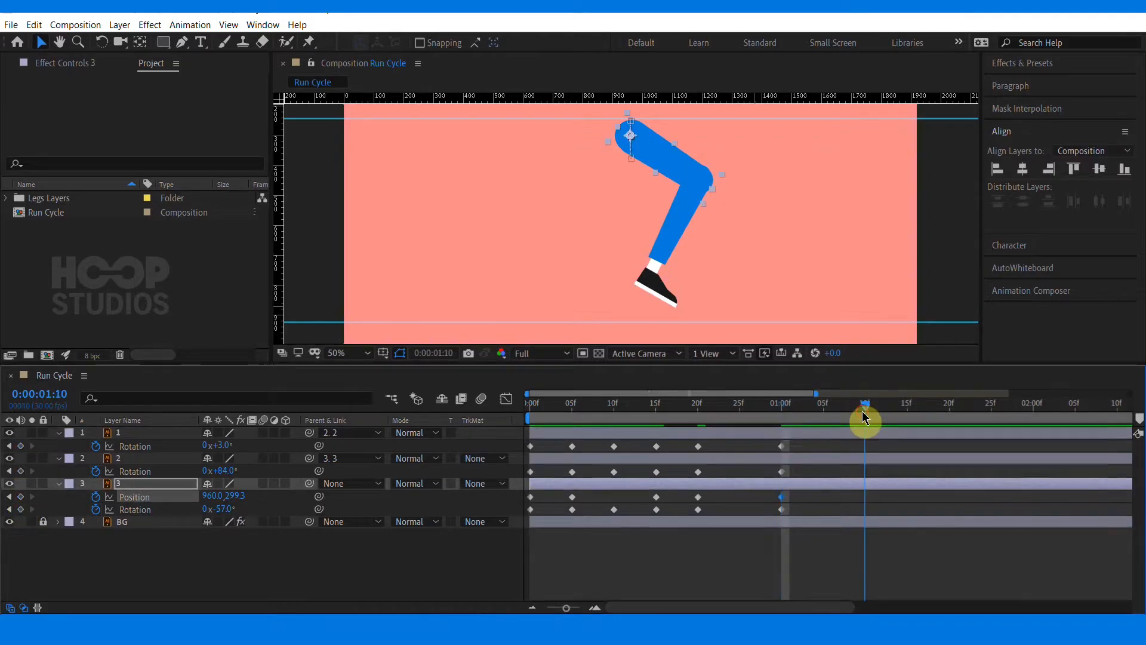
Copy the frame 0 keyframes of the thigh, shin and foot layers and paste them at 1:10
{"action": "left_click", "coordinate": [812, 504]}
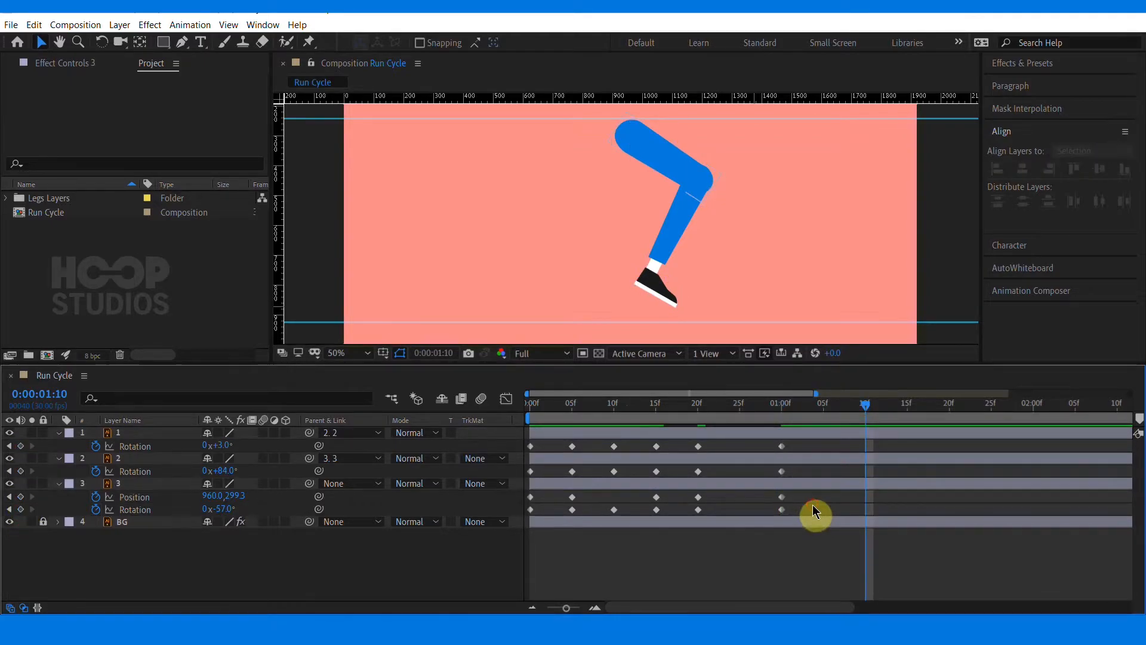
{"action": "left_click", "coordinate": [531, 446]}
{"action": "key", "text": "ctrl+c"}
{"action": "key", "text": "ctrl+v"}
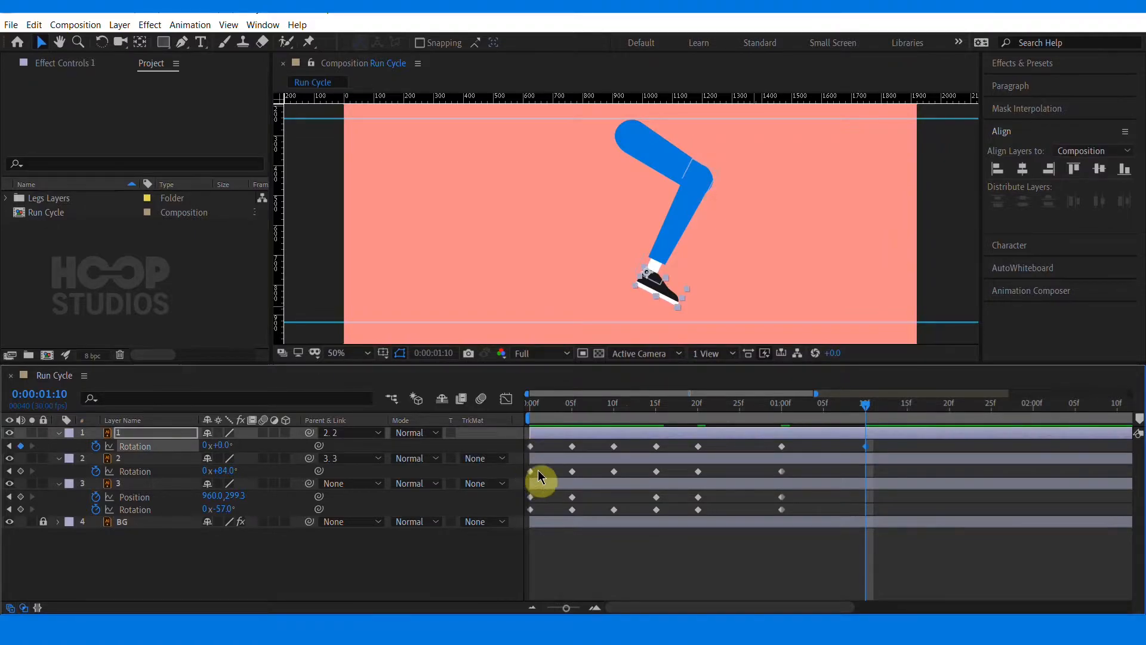
{"action": "left_click", "coordinate": [531, 471]}
{"action": "key", "text": "ctrl+c"}
{"action": "key", "text": "ctrl+v"}
{"action": "left_click_drag", "start_coordinate": [535, 499], "coordinate": [511, 520]}
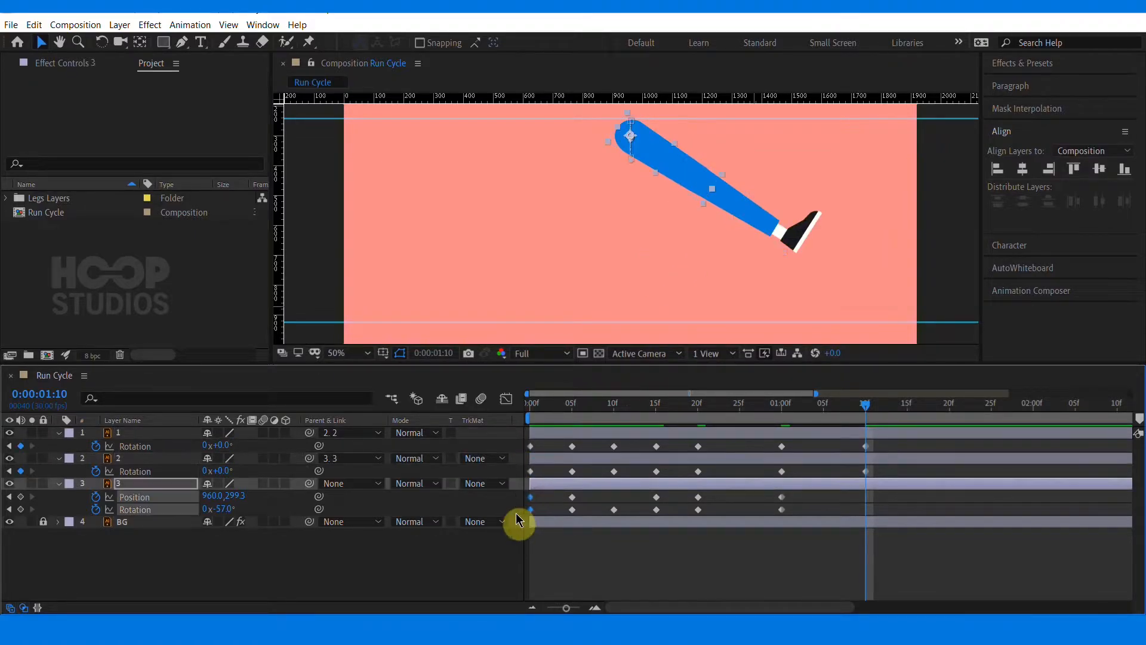
{"action": "key", "text": "ctrl+c"}
{"action": "key", "text": "ctrl+v"}
At frame 1:00, set the foot rotation to -71°
{"action": "left_click_drag", "start_coordinate": [797, 410], "coordinate": [849, 526]}
{"action": "left_click", "coordinate": [849, 525]}
{"action": "left_click_drag", "start_coordinate": [849, 409], "coordinate": [773, 412]}
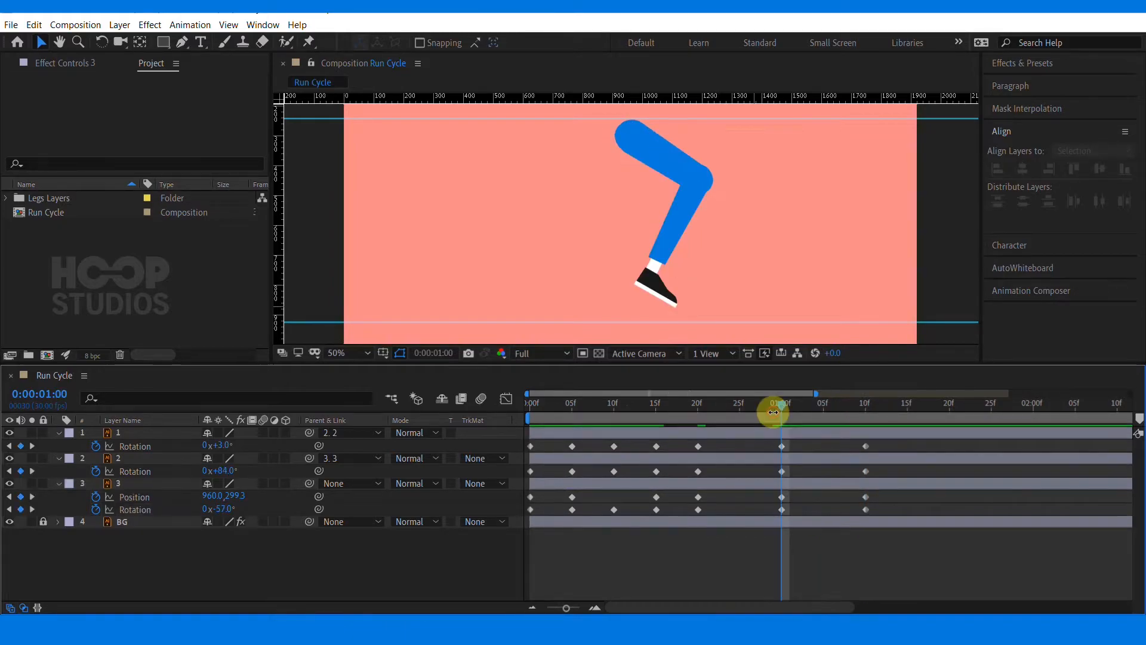
{"action": "left_click", "coordinate": [653, 160]}
{"action": "left_click_drag", "start_coordinate": [226, 511], "coordinate": [218, 512]}
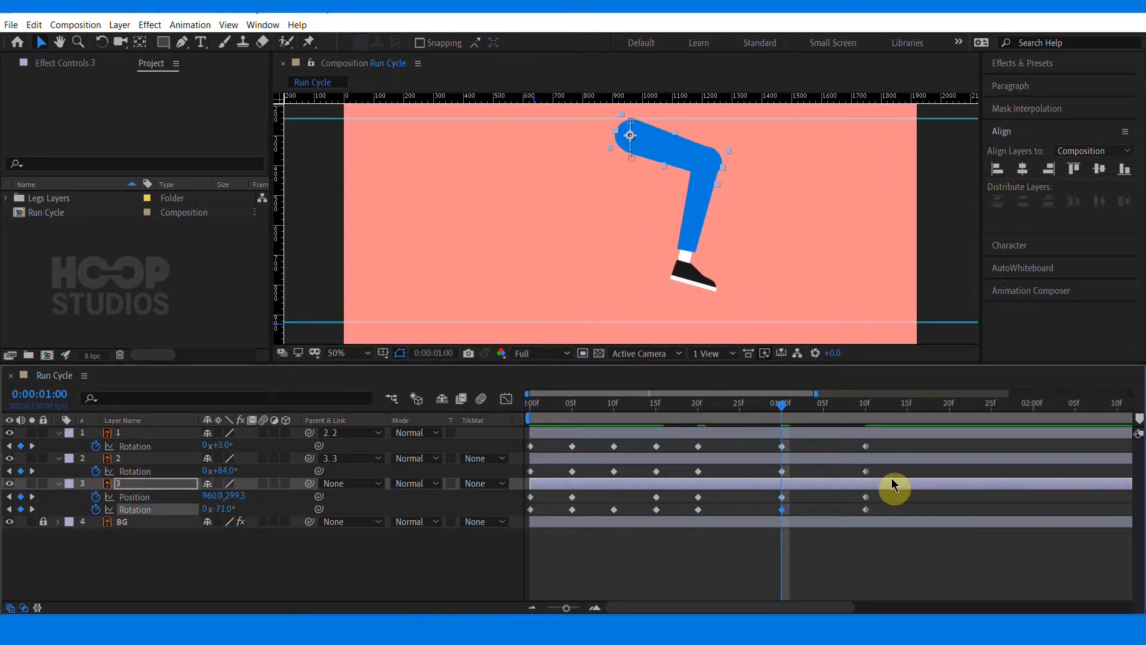
At frame 1:00, set the shin rotation to 102° and preview the motion
{"action": "left_click_drag", "start_coordinate": [778, 411], "coordinate": [800, 417]}
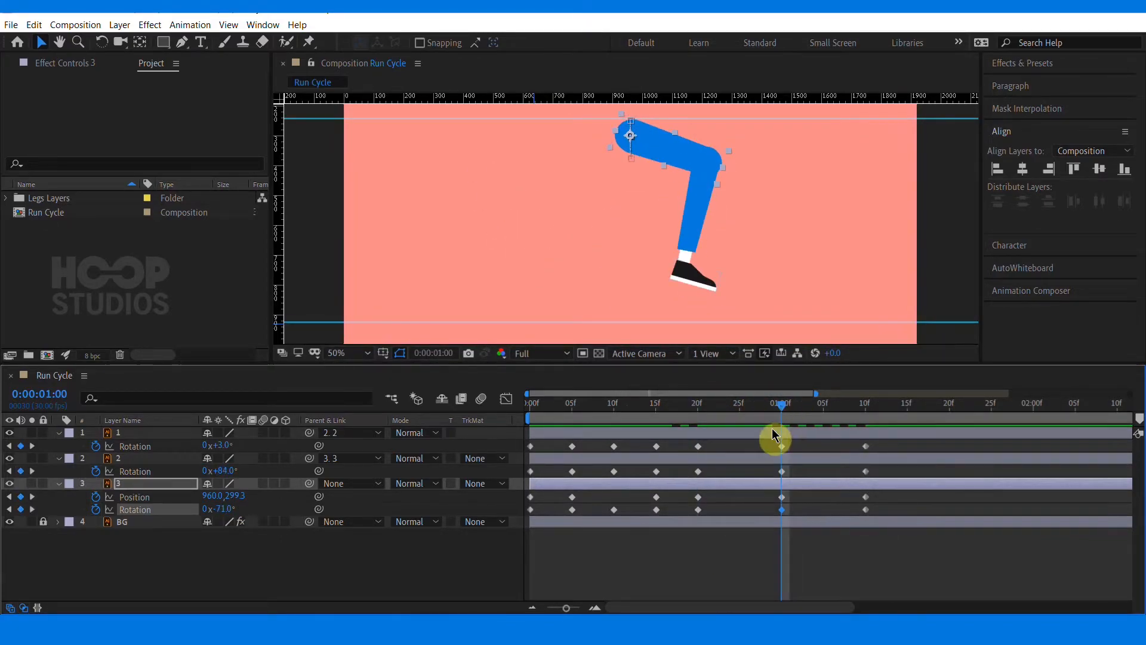
{"action": "left_click", "coordinate": [702, 215]}
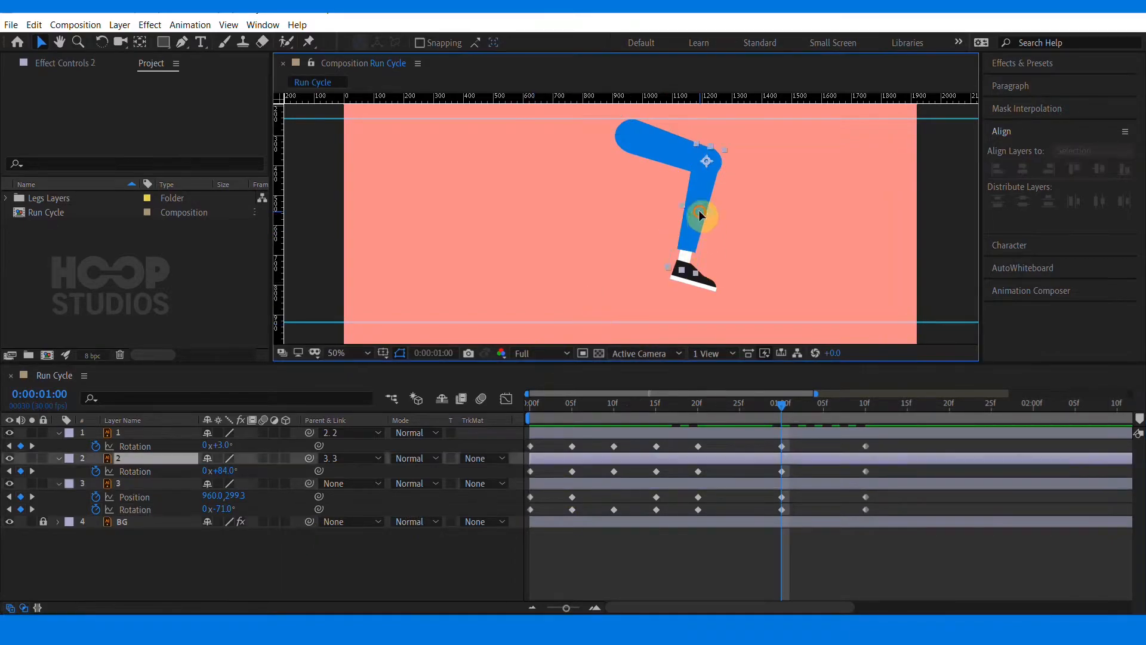
{"action": "left_click_drag", "start_coordinate": [220, 476], "coordinate": [235, 469]}
{"action": "key", "text": "space"}
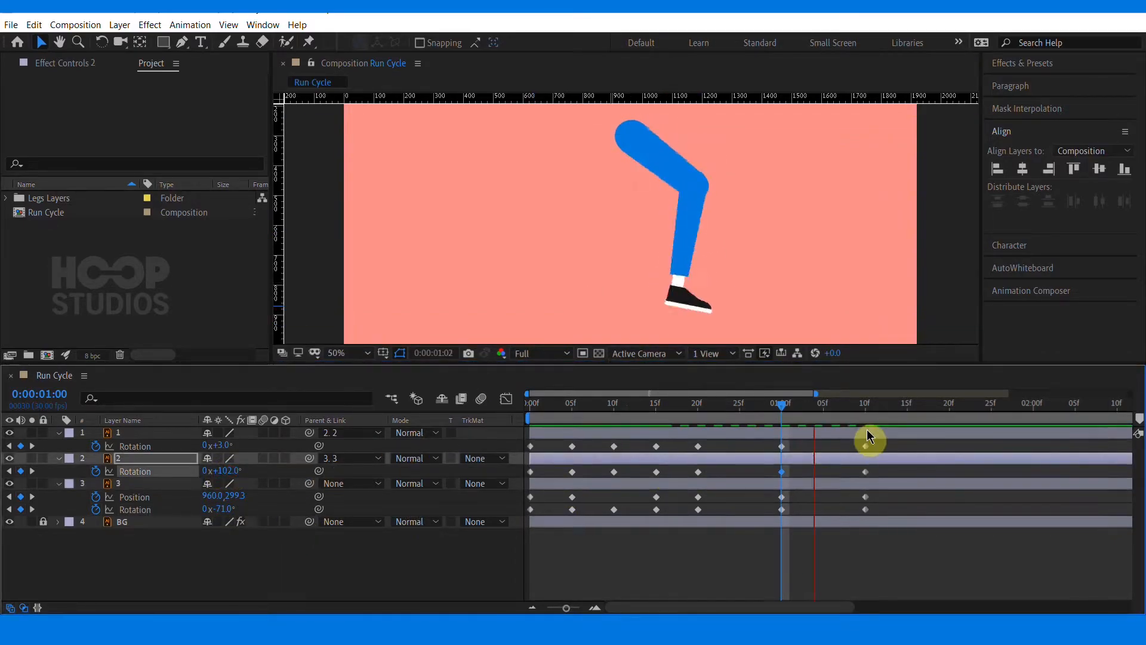
Set the work area end at 1:12 and preview the leg cycle
{"action": "left_click_drag", "start_coordinate": [777, 416], "coordinate": [883, 412]}
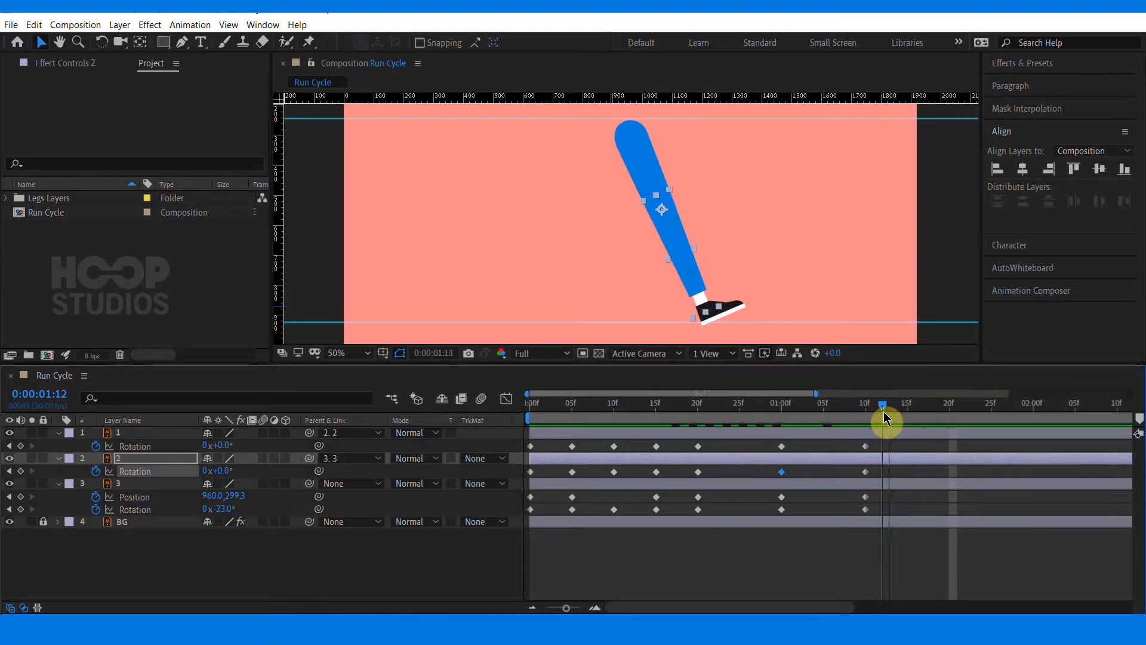
{"action": "key", "text": "n"}
{"action": "left_click", "coordinate": [879, 509]}
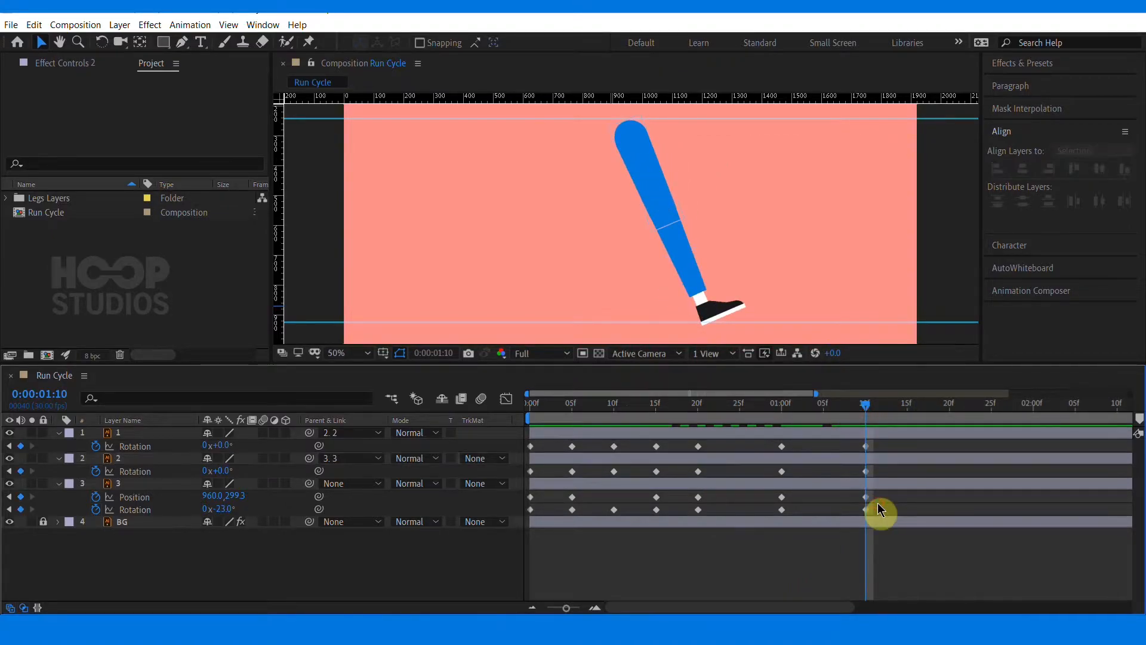
{"action": "left_click_drag", "start_coordinate": [905, 421], "coordinate": [878, 421]}
{"action": "key", "text": "space"}
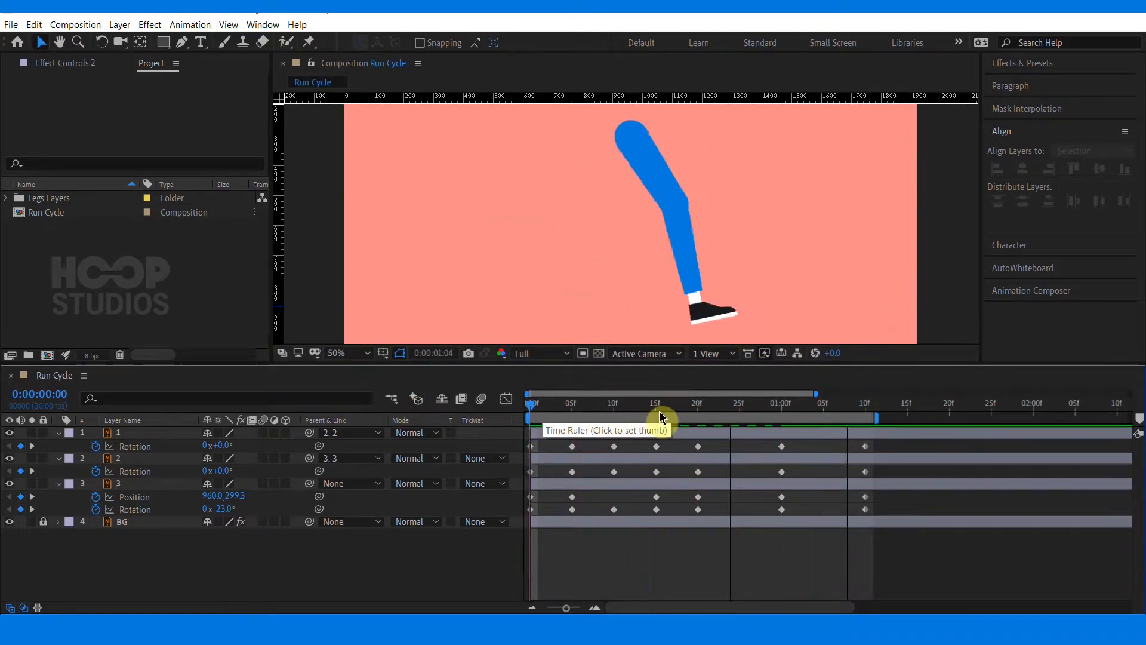
{"action": "key", "text": "space"}
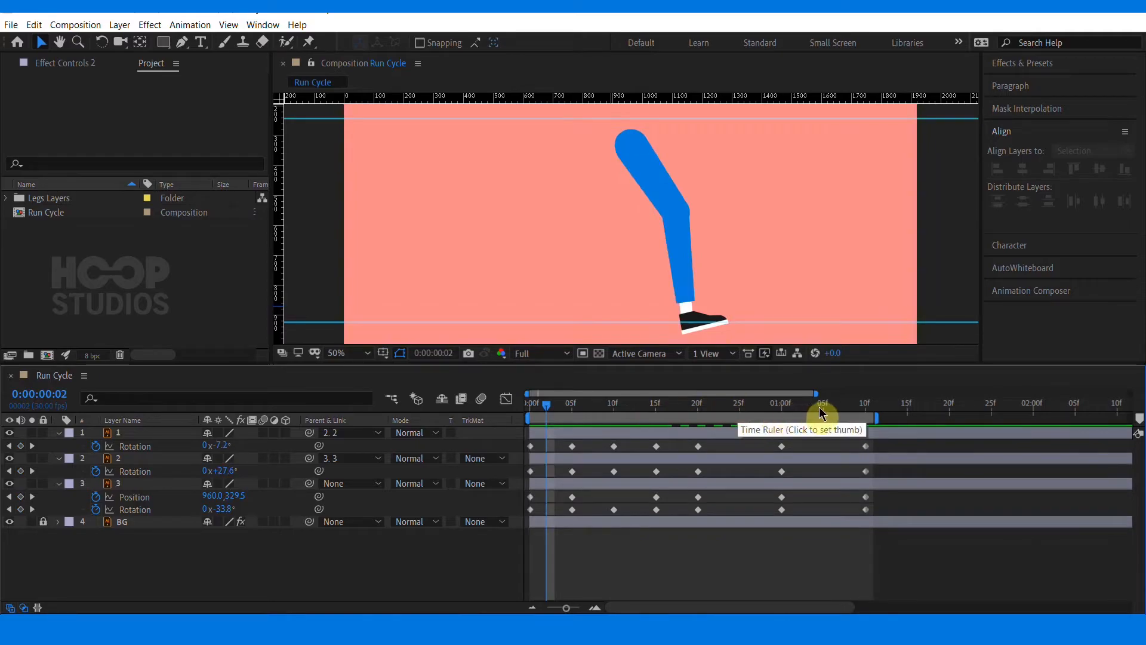
{"action": "key", "text": "space"}
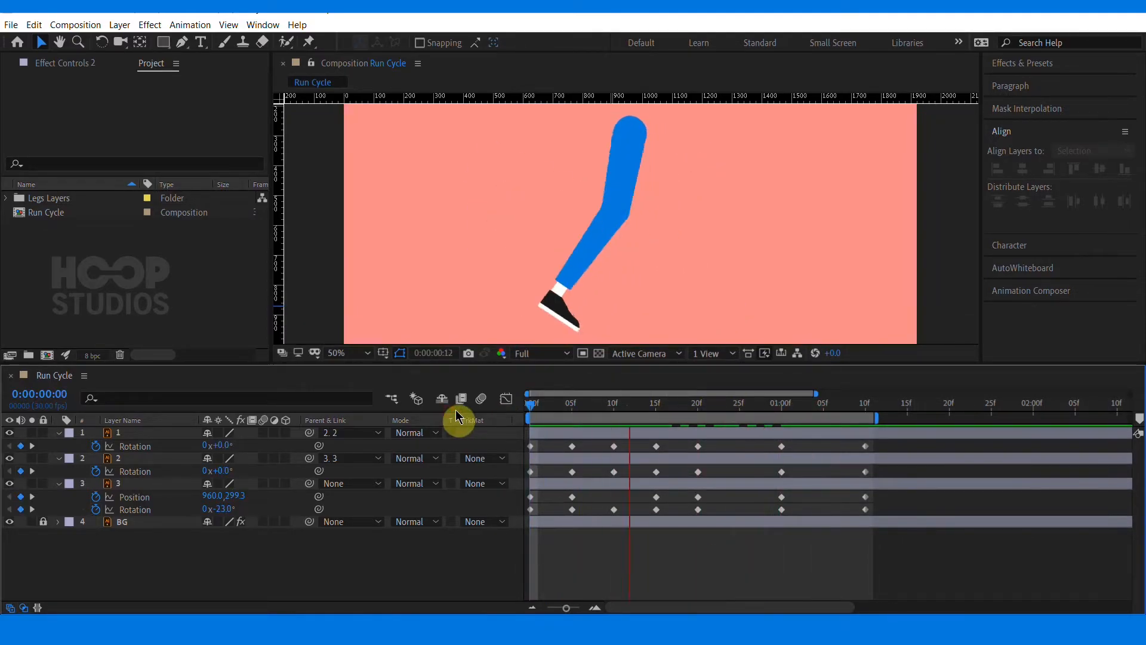
{"action": "key", "text": "space"}
Pre-compose the thigh, shin and foot layers into a new composition
{"action": "key", "text": "Home"}
{"action": "left_click", "coordinate": [567, 434]}
{"action": "left_click", "coordinate": [560, 486], "text": "shift"}
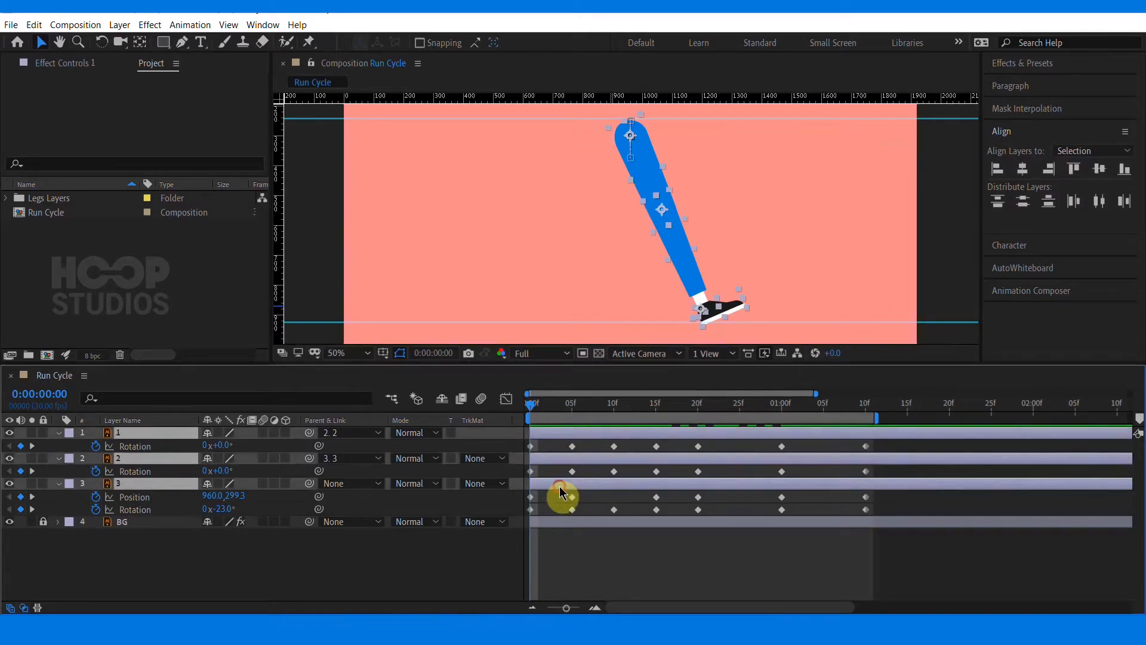
{"action": "right_click", "coordinate": [172, 493]}
{"action": "left_click", "coordinate": [135, 484]}
{"action": "left_click", "coordinate": [127, 434], "text": "shift"}
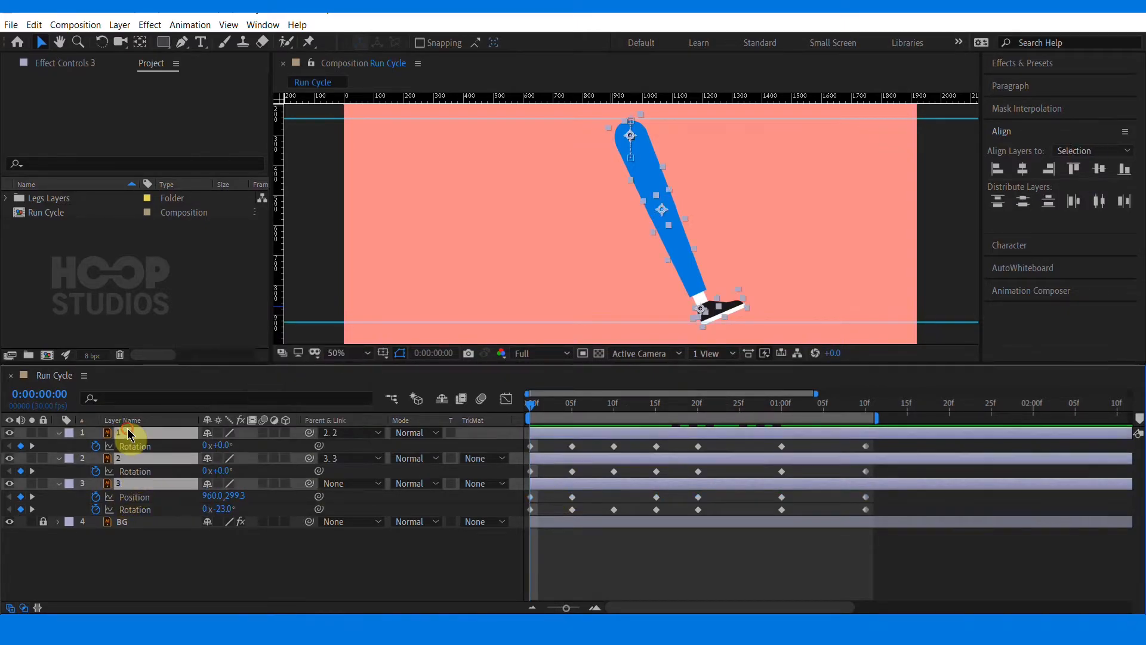
{"action": "right_click", "coordinate": [124, 488]}
{"action": "left_click", "coordinate": [179, 434]}
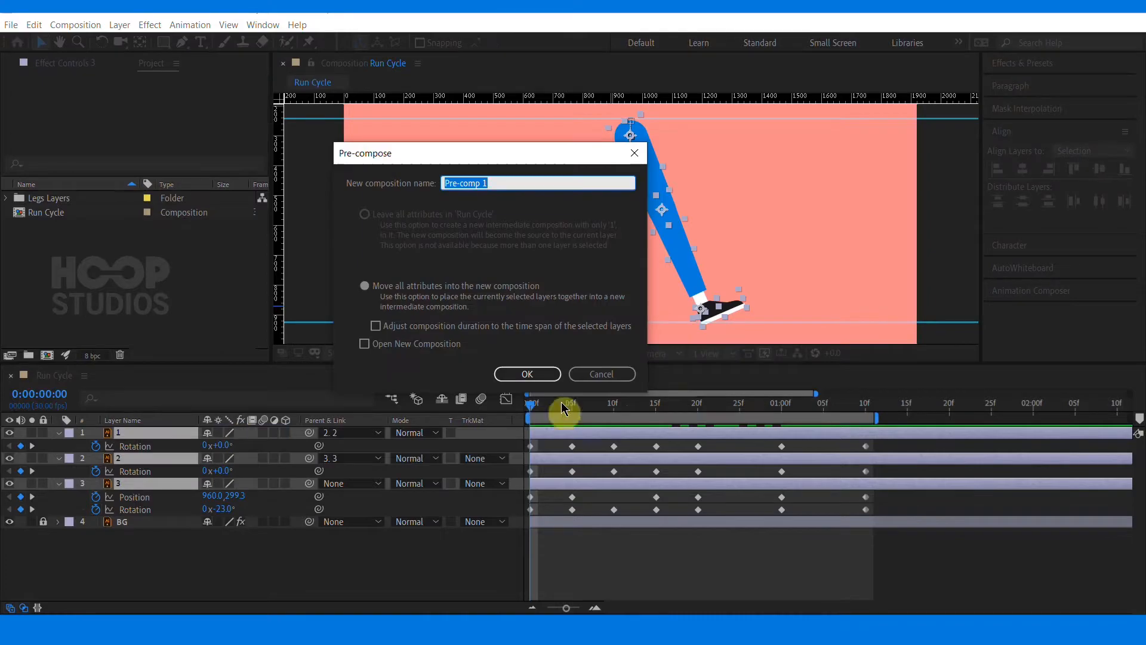
{"action": "left_click", "coordinate": [544, 375]}
Duplicate the pre-composed leg layer and shift the copy to start at frame 20
{"action": "left_click", "coordinate": [872, 408]}
{"action": "key", "text": "ctrl+d"}
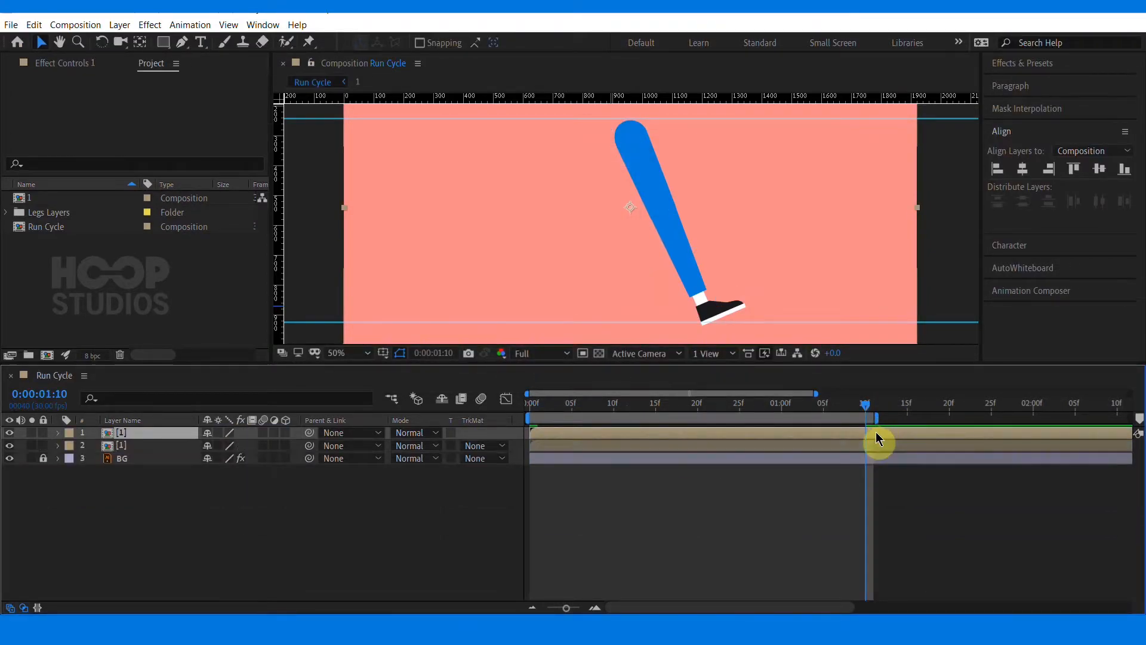
{"action": "left_click", "coordinate": [860, 453]}
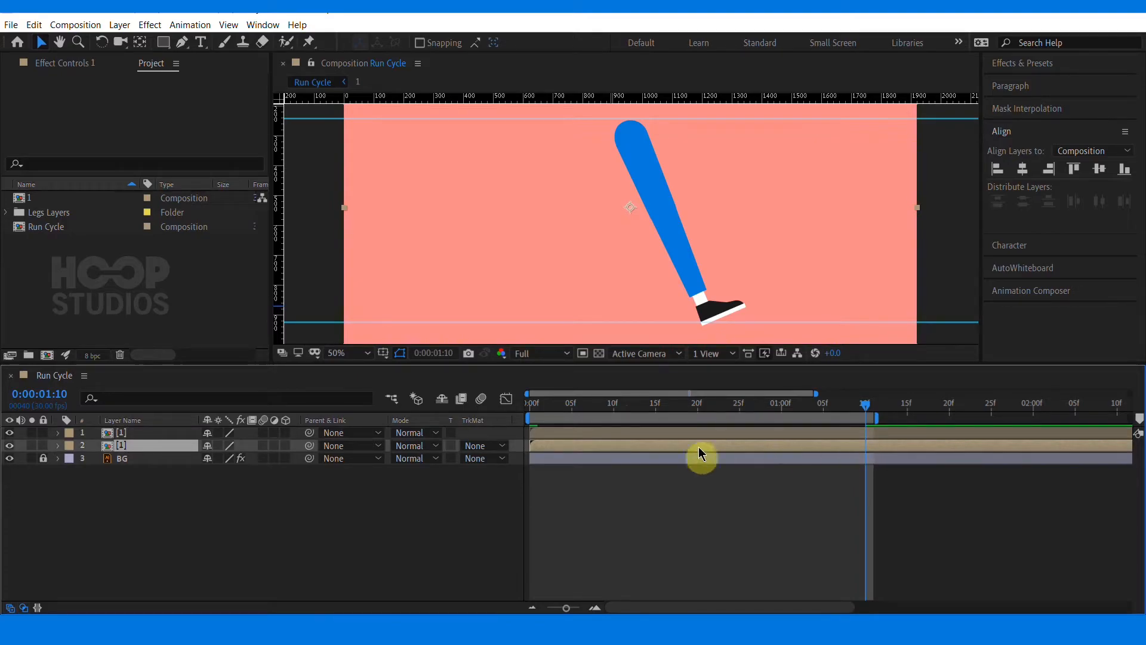
{"action": "left_click_drag", "start_coordinate": [857, 410], "coordinate": [689, 416]}
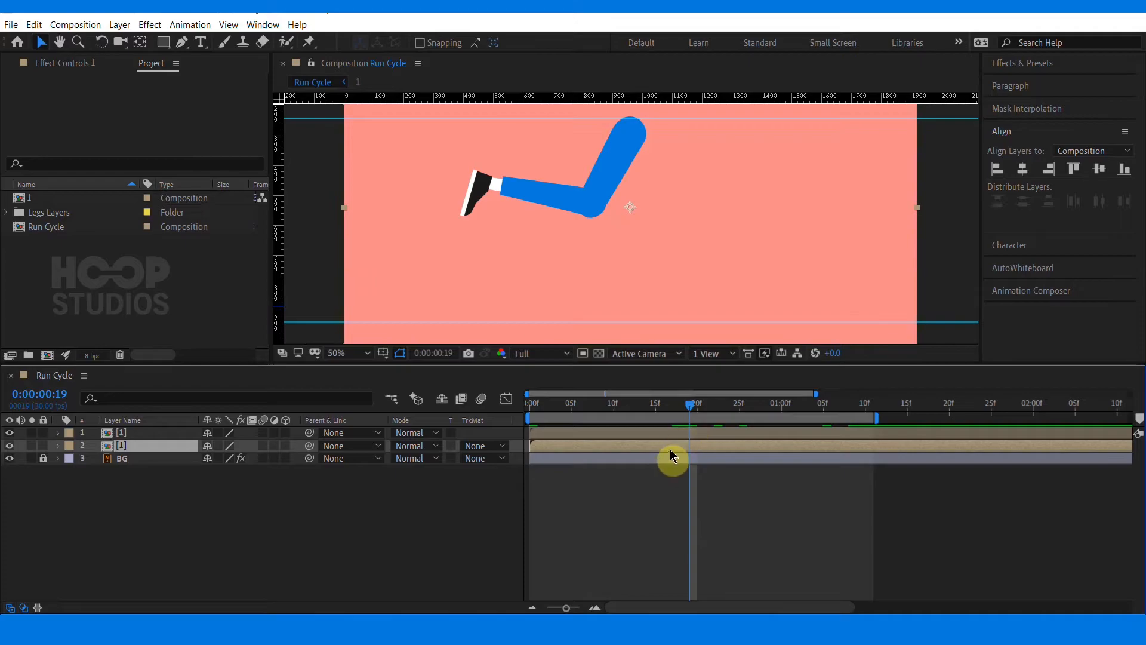
{"action": "left_click", "coordinate": [697, 409]}
{"action": "left_click_drag", "start_coordinate": [635, 448], "coordinate": [788, 446]}
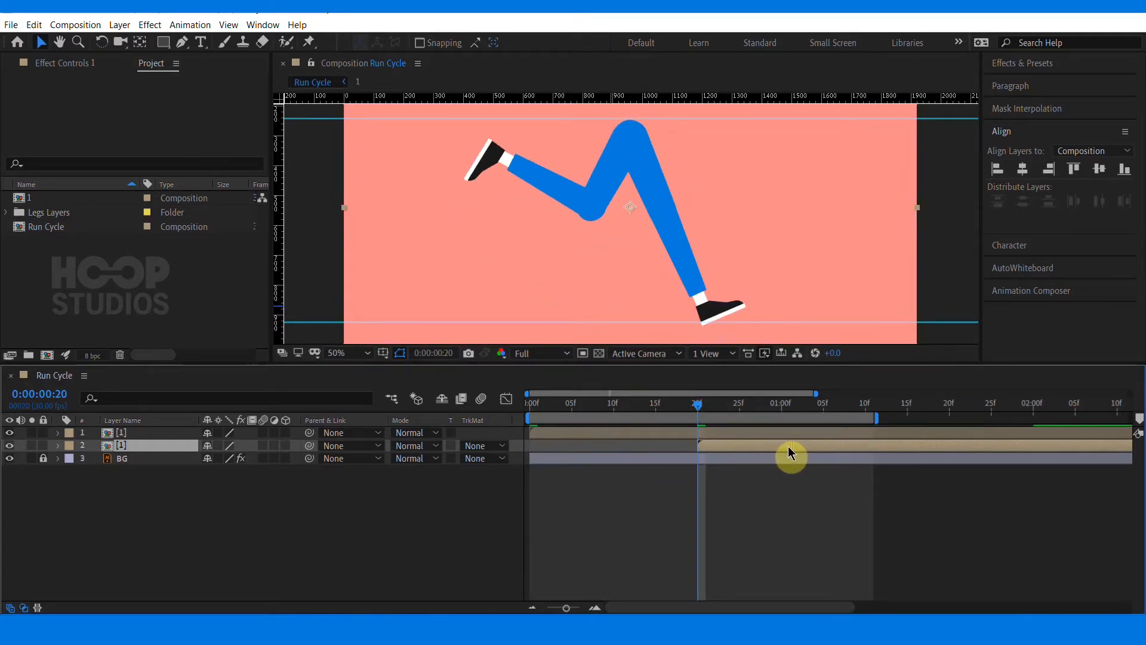
Extend the work area end to about 4 seconds and preview both legs
{"action": "key", "text": "minus"}
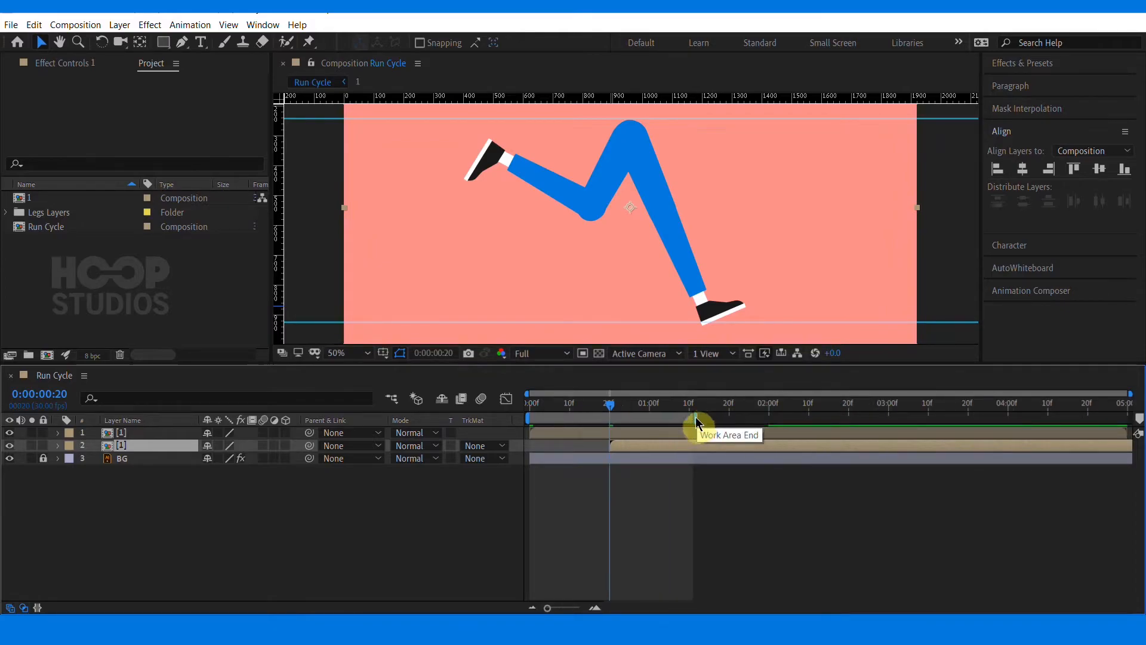
{"action": "left_click_drag", "start_coordinate": [696, 422], "coordinate": [1035, 419]}
{"action": "key", "text": "space"}
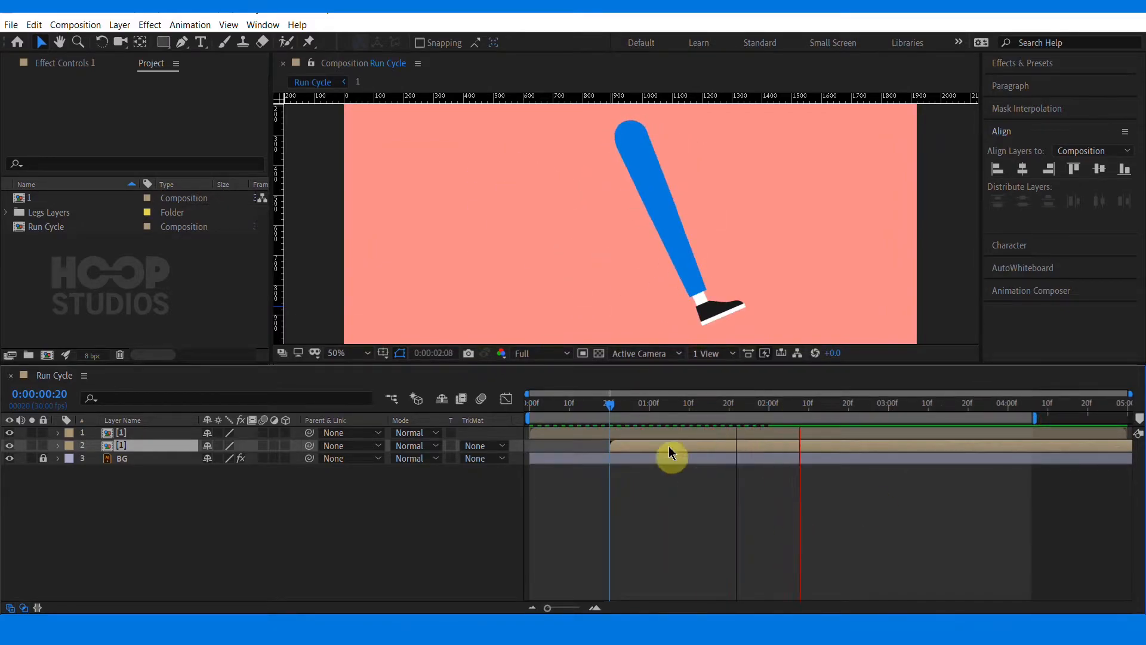
{"action": "left_click_drag", "start_coordinate": [639, 406], "coordinate": [615, 415]}
Open the leg pre-composition and add a loopOut cycle expression to the thigh Rotation
{"action": "double_click", "coordinate": [597, 443]}
{"action": "left_click", "coordinate": [468, 436]}
{"action": "left_click", "coordinate": [468, 446], "text": "shift"}
{"action": "left_click", "coordinate": [421, 496]}
{"action": "key", "text": "u"}
{"action": "left_click", "coordinate": [474, 561]}
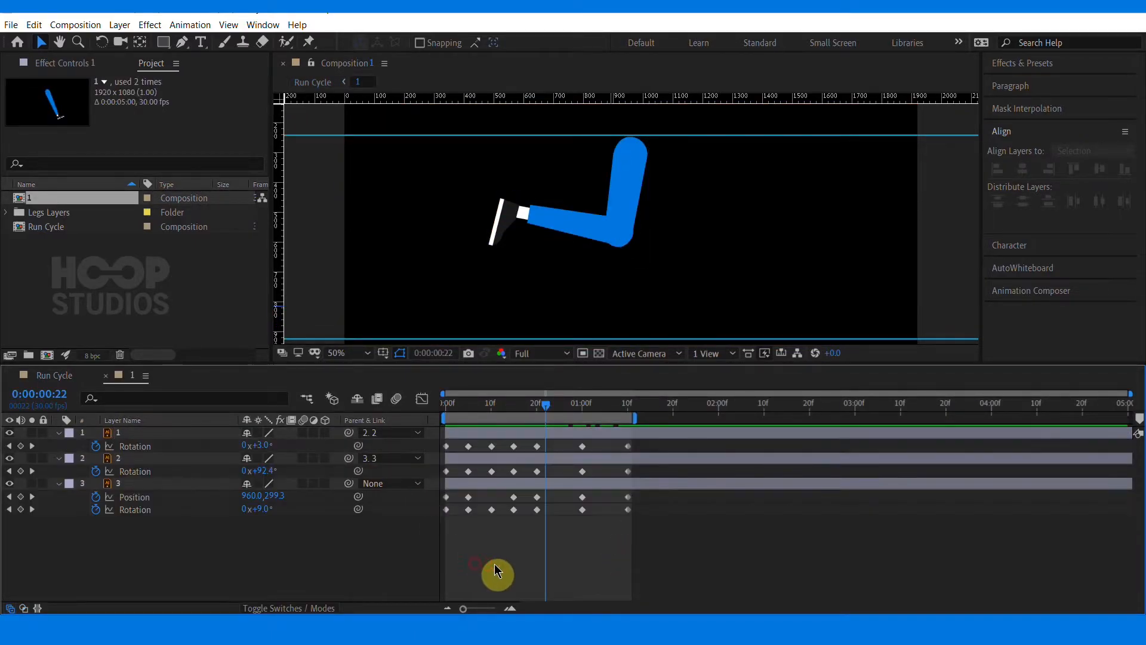
{"action": "left_click", "coordinate": [97, 460]}
{"action": "left_click", "coordinate": [96, 446], "text": "alt"}
{"action": "left_click", "coordinate": [298, 458]}
{"action": "mouse_move", "coordinate": [359, 375]}
{"action": "left_click", "coordinate": [477, 218]}
{"action": "left_click", "coordinate": [370, 589]}
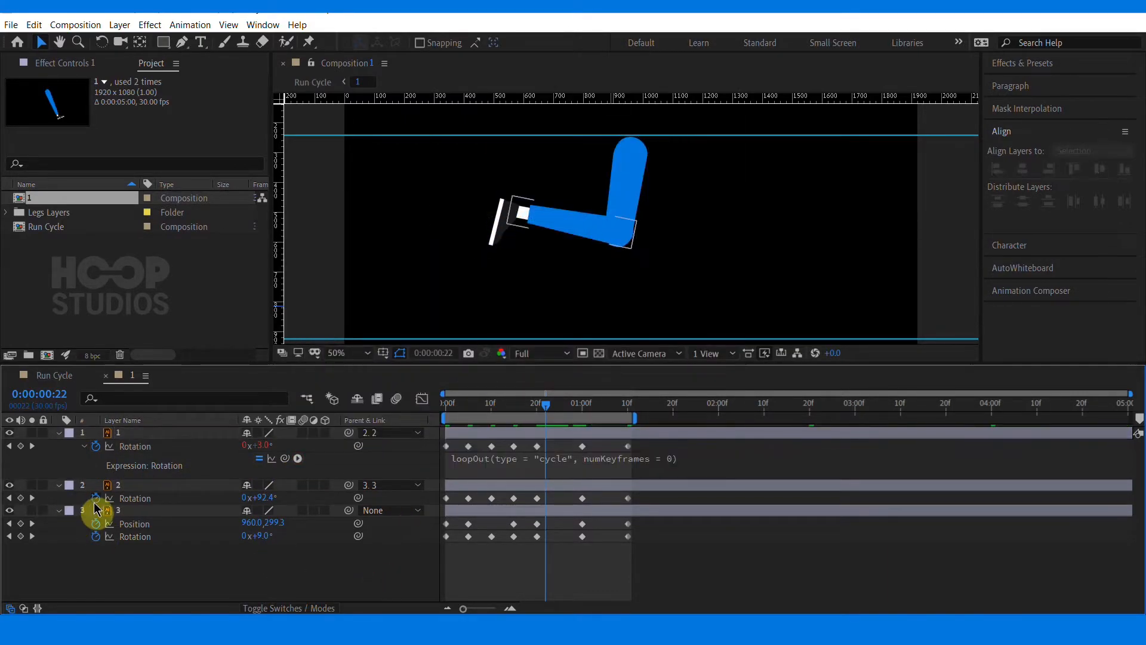
Add a loopOut cycle expression to the shin Rotation
{"action": "left_click", "coordinate": [95, 498], "text": "alt"}
{"action": "left_click", "coordinate": [298, 510]}
{"action": "mouse_move", "coordinate": [343, 427]}
{"action": "left_click", "coordinate": [513, 264]}
{"action": "left_click", "coordinate": [369, 595]}
Add loopOut cycle expressions to the foot Position and Rotation
{"action": "left_click", "coordinate": [96, 550], "text": "alt"}
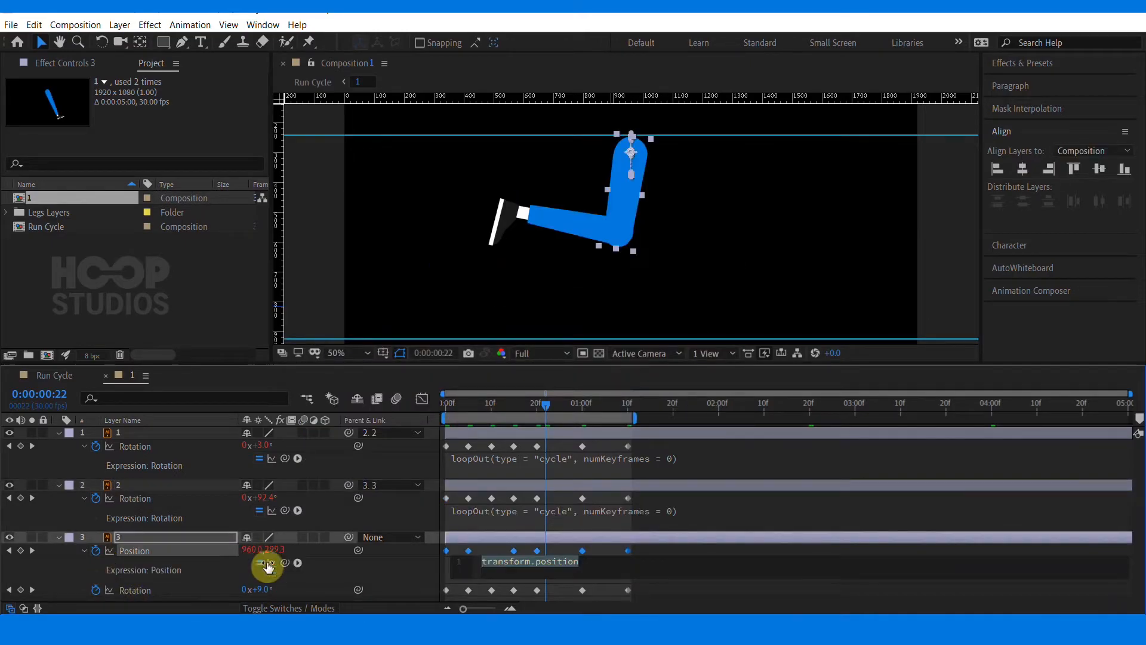
{"action": "left_click", "coordinate": [297, 562]}
{"action": "mouse_move", "coordinate": [346, 479]}
{"action": "left_click", "coordinate": [503, 324]}
{"action": "left_click", "coordinate": [406, 585]}
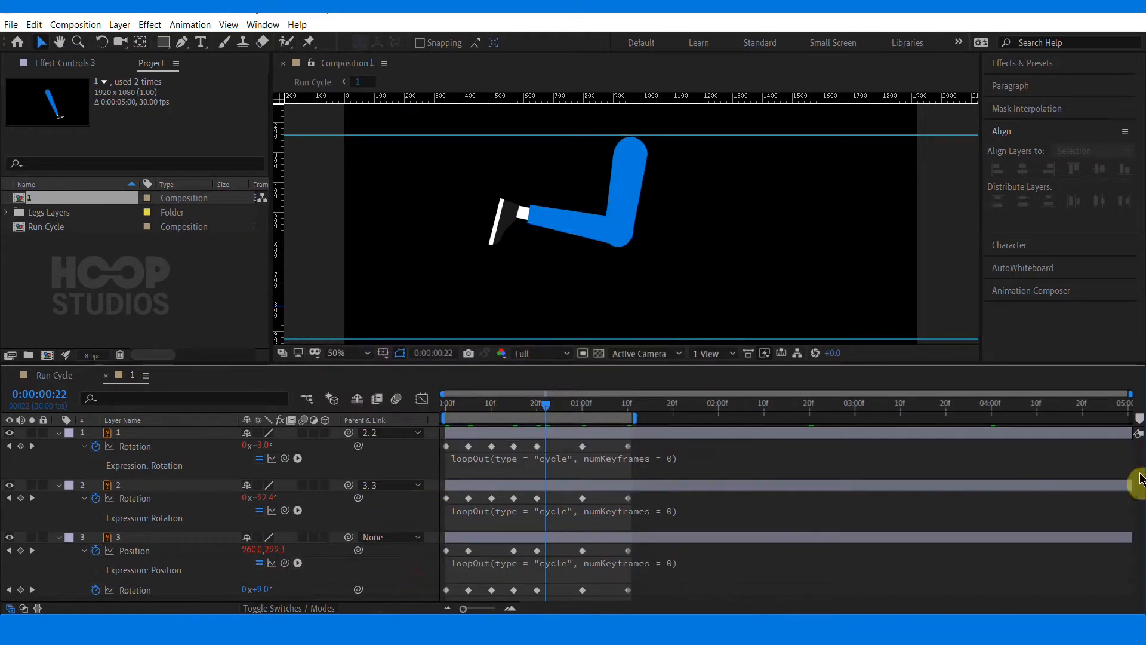
{"action": "left_click", "coordinate": [96, 590], "text": "alt"}
{"action": "left_click", "coordinate": [298, 594]}
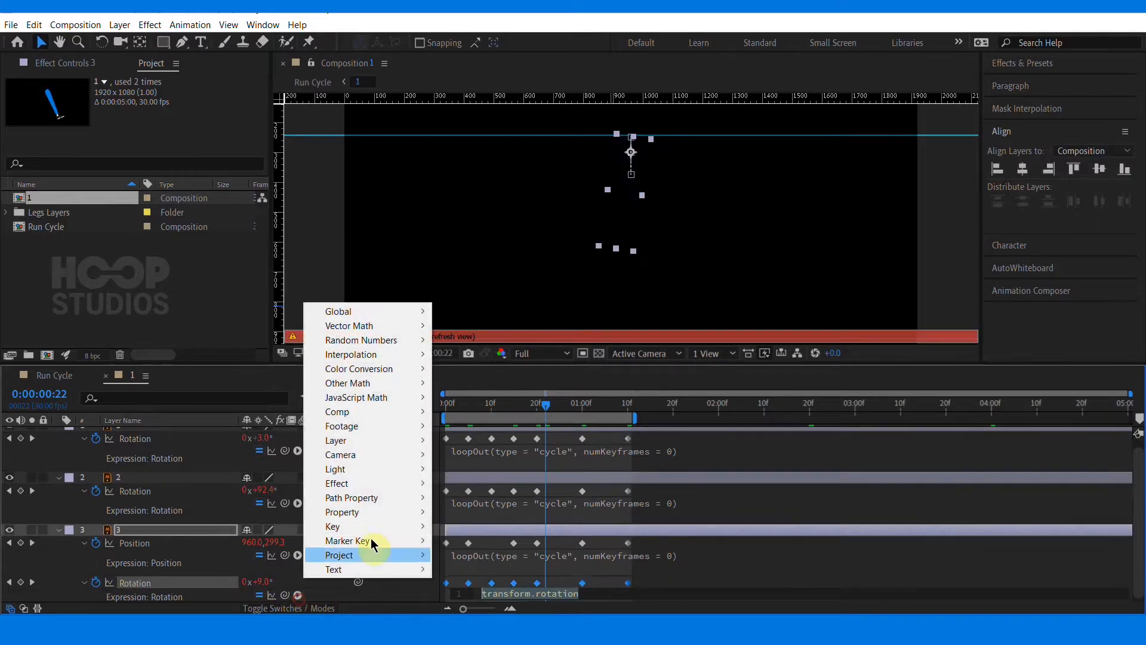
{"action": "mouse_move", "coordinate": [343, 512]}
{"action": "left_click", "coordinate": [496, 357]}
{"action": "left_click", "coordinate": [424, 504]}
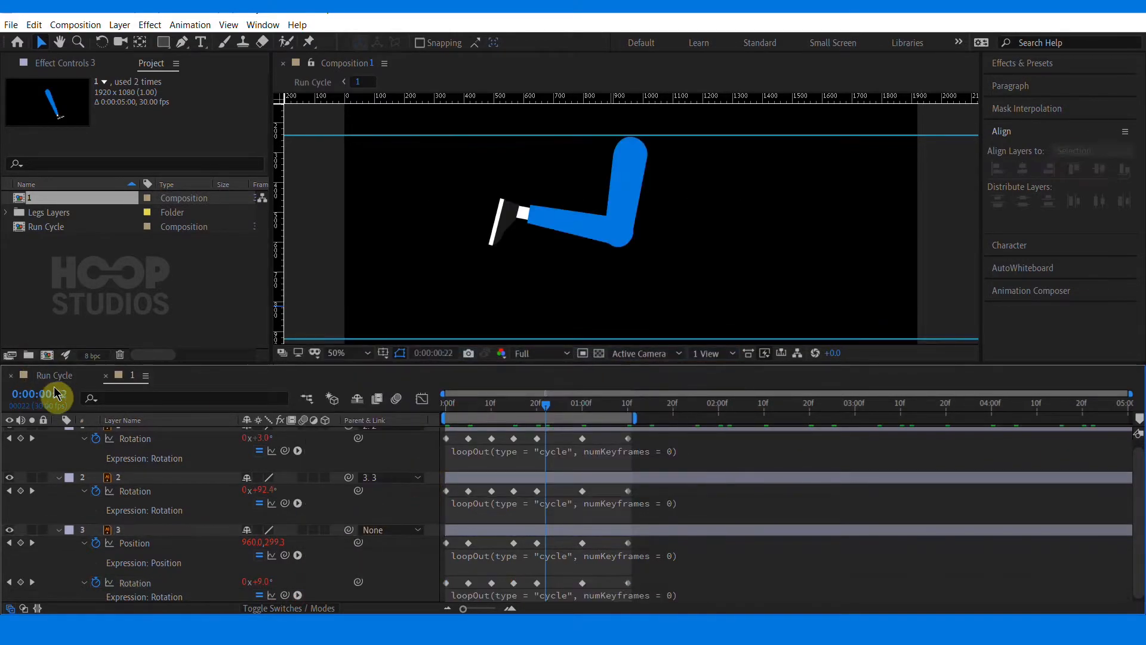
In the Run Cycle composition, realign the two leg layers' start times and preview the run
{"action": "left_click", "coordinate": [54, 375]}
{"action": "left_click_drag", "start_coordinate": [624, 402], "coordinate": [549, 452]}
{"action": "left_click", "coordinate": [616, 435]}
{"action": "left_click", "coordinate": [621, 445], "text": "shift"}
{"action": "left_click", "coordinate": [550, 491]}
{"action": "left_click_drag", "start_coordinate": [551, 402], "coordinate": [468, 403]}
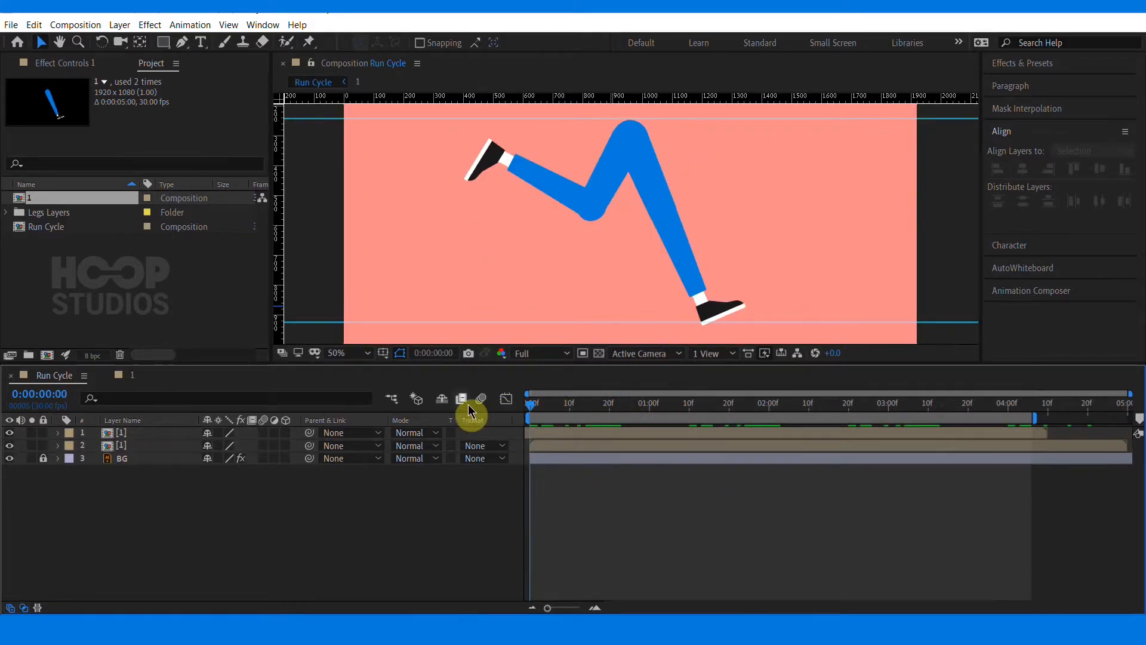
{"action": "key", "text": "space"}
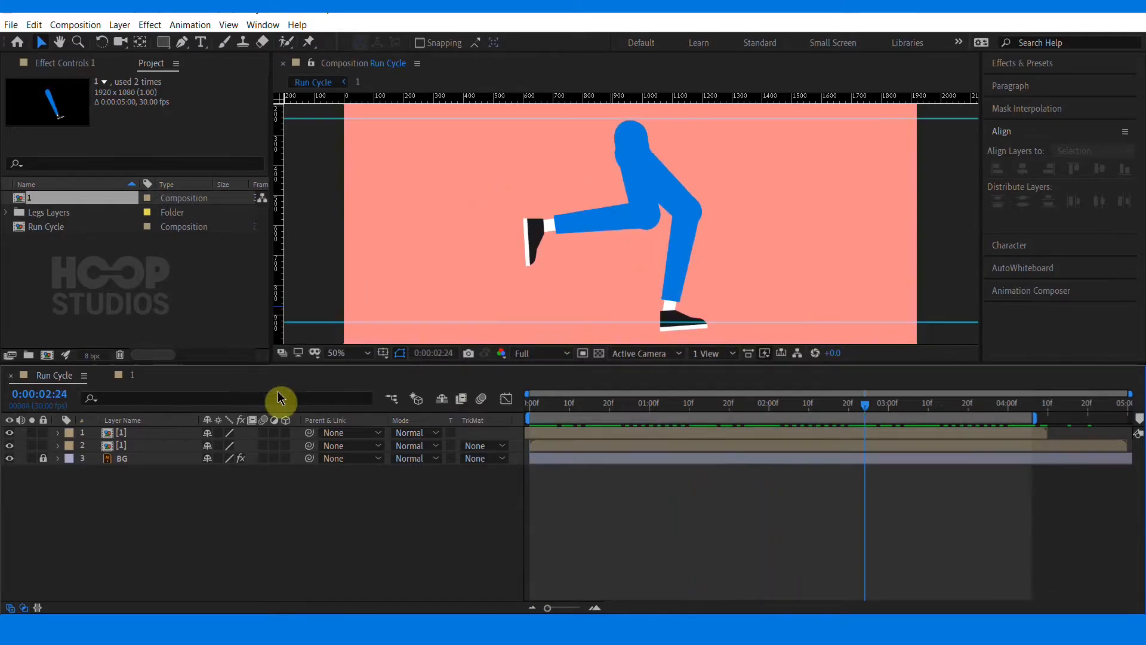
Open the leg pre-composition and zoom into its timeline to inspect the keyframes
{"action": "left_click", "coordinate": [131, 375]}
{"action": "mouse_move", "coordinate": [576, 406]}
{"action": "left_mouse_down"}
{"action": "mouse_move", "coordinate": [531, 414]}
{"action": "mouse_move", "coordinate": [584, 421]}
{"action": "mouse_move", "coordinate": [525, 409]}
{"action": "mouse_move", "coordinate": [578, 412]}
{"action": "mouse_move", "coordinate": [568, 410]}
{"action": "left_mouse_up"}
{"action": "left_click", "coordinate": [750, 531]}
{"action": "left_click_drag", "start_coordinate": [464, 609], "coordinate": [488, 610]}
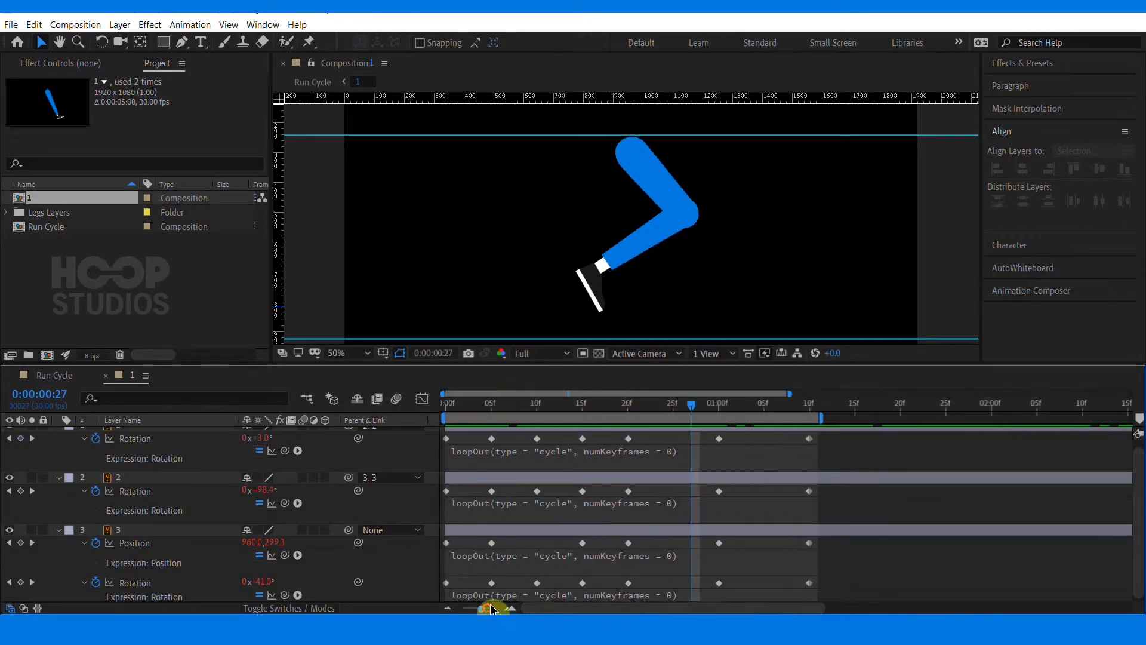
Copy the layer 3 Position keyframe and paste it at frames 25 and 1:05 of the leg timeline
{"action": "left_click", "coordinate": [673, 413]}
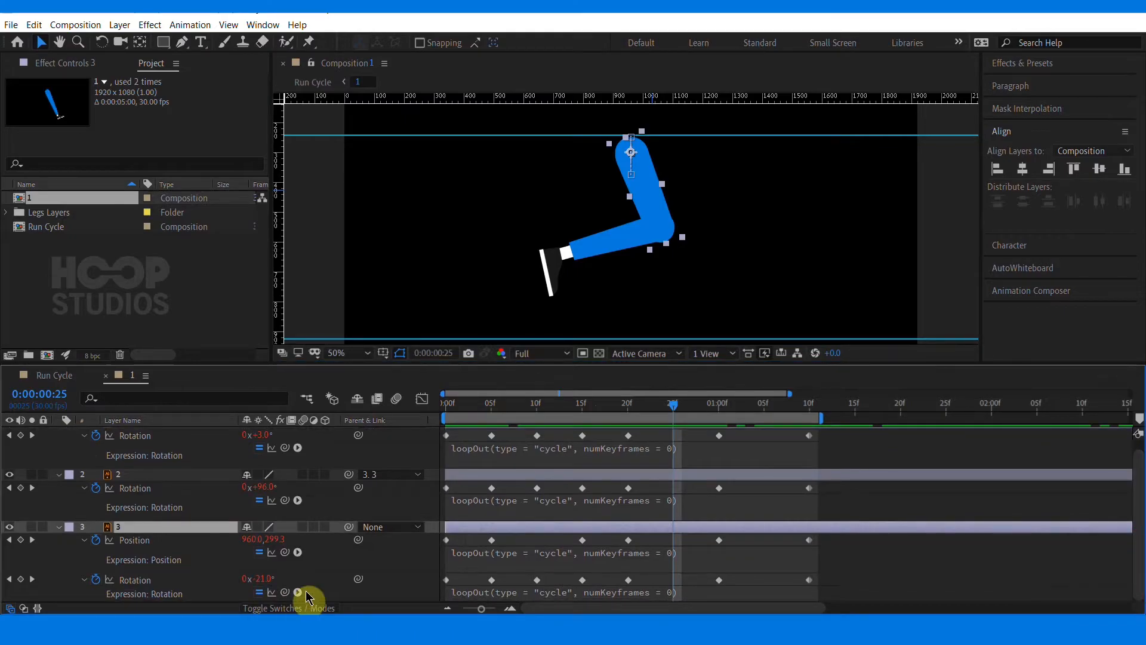
{"action": "left_click", "coordinate": [492, 540]}
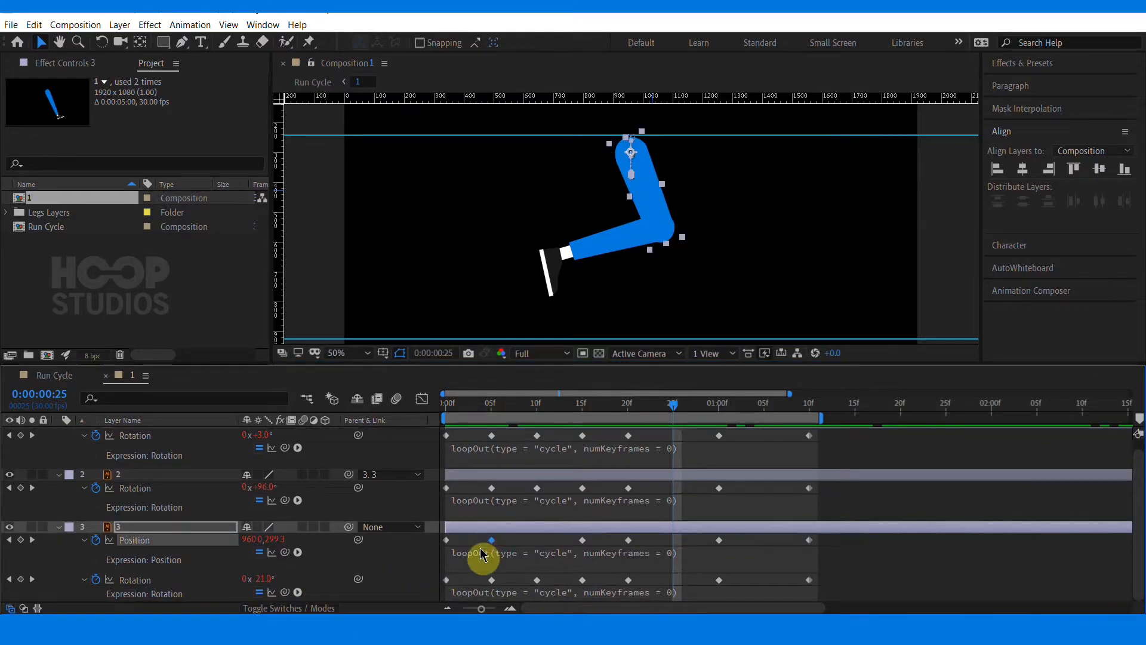
{"action": "key", "text": "ctrl+v"}
{"action": "left_click_drag", "start_coordinate": [504, 415], "coordinate": [765, 427]}
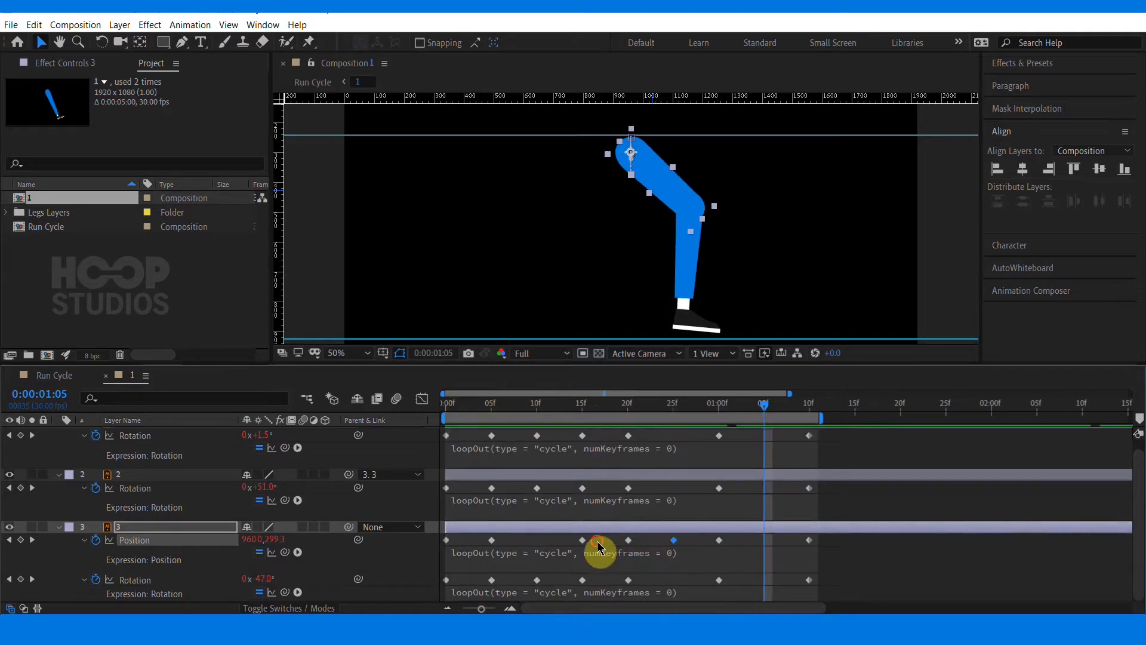
{"action": "key", "text": "ctrl+c"}
{"action": "key", "text": "ctrl+v"}
{"action": "left_click", "coordinate": [785, 529]}
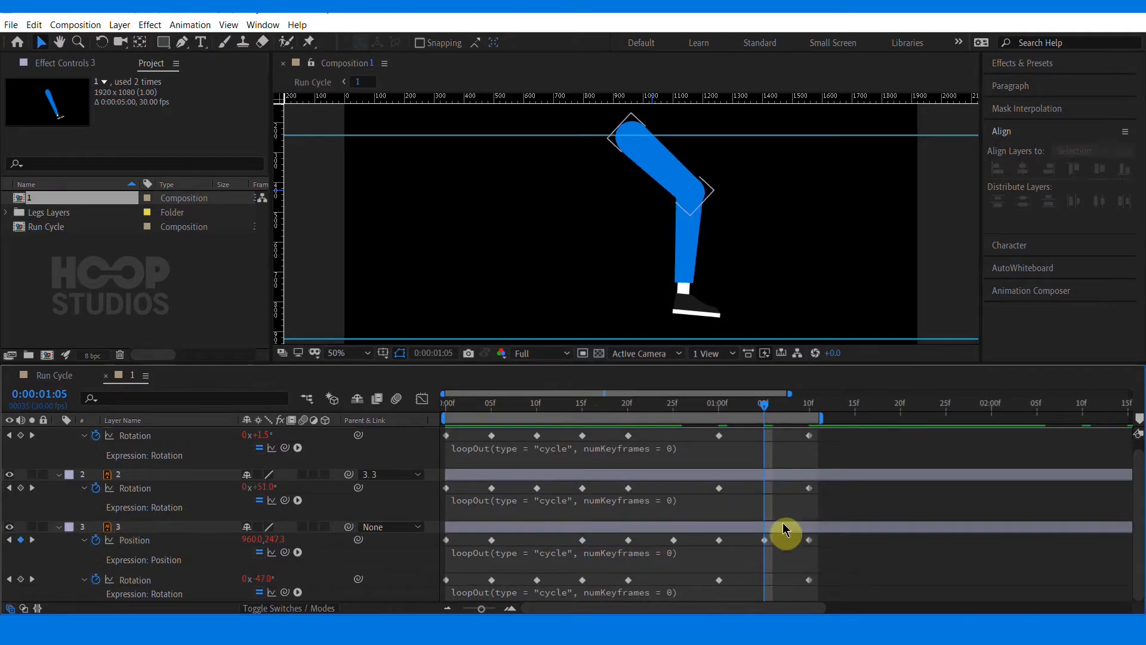
Return to the start and preview the run in the Run Cycle composition
{"action": "left_click_drag", "start_coordinate": [765, 408], "coordinate": [382, 411]}
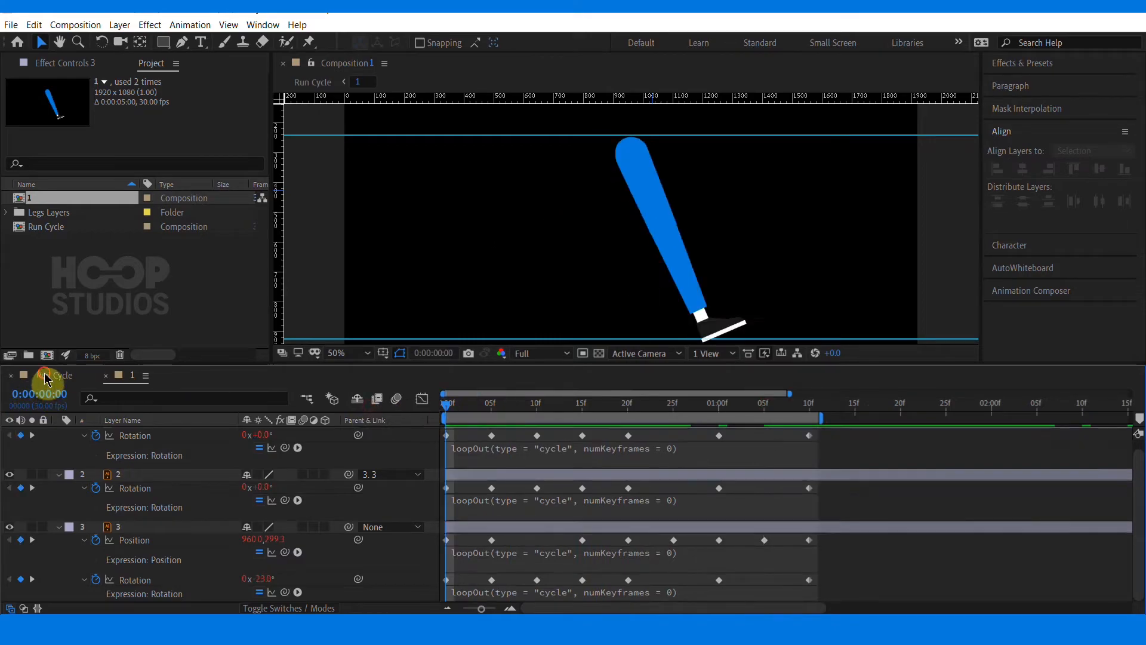
{"action": "left_click", "coordinate": [45, 376]}
{"action": "key", "text": "space"}
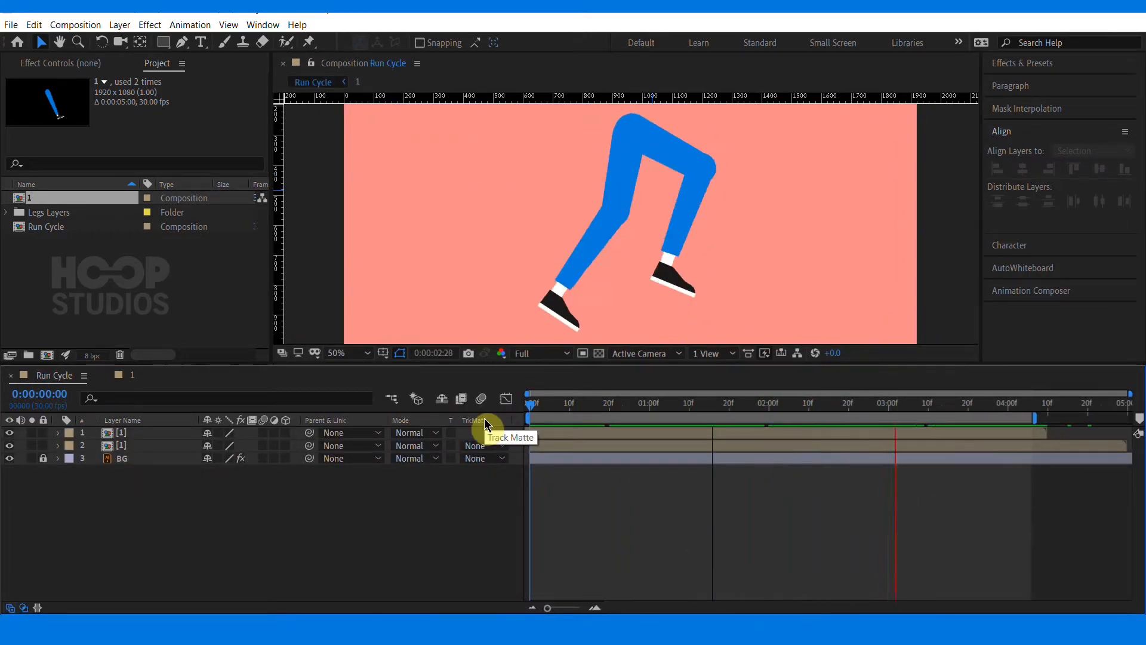
In the leg pre-composition, select the keyframes at frames 5 and 20 across the leg layers and apply easy ease
{"action": "double_click", "coordinate": [191, 446]}
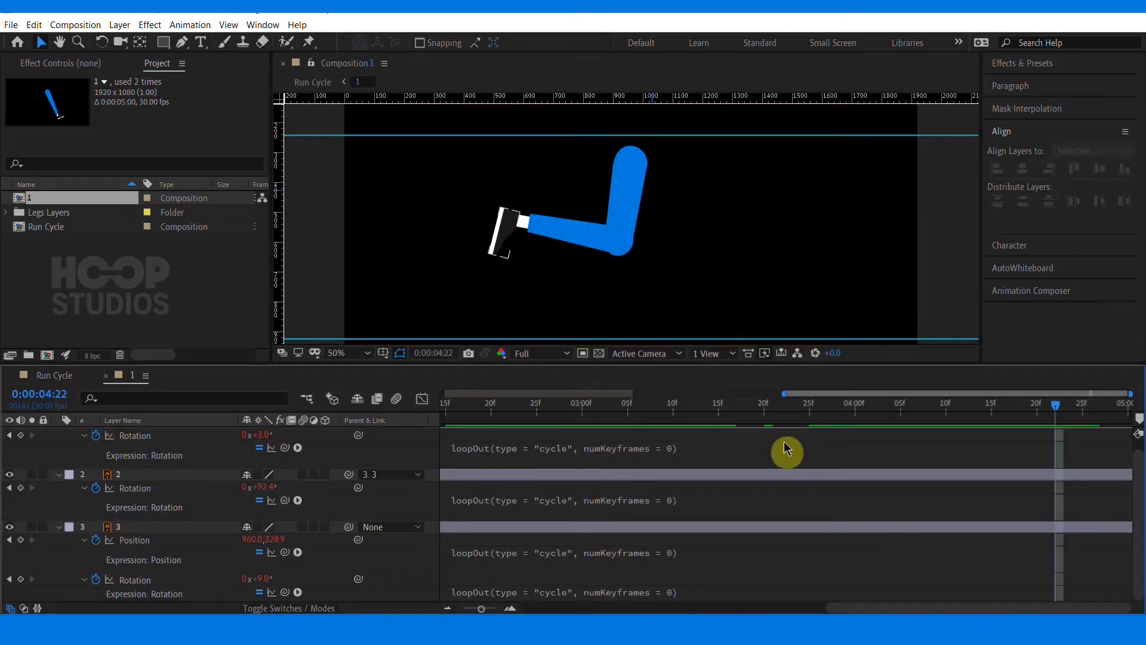
{"action": "key", "text": "Home"}
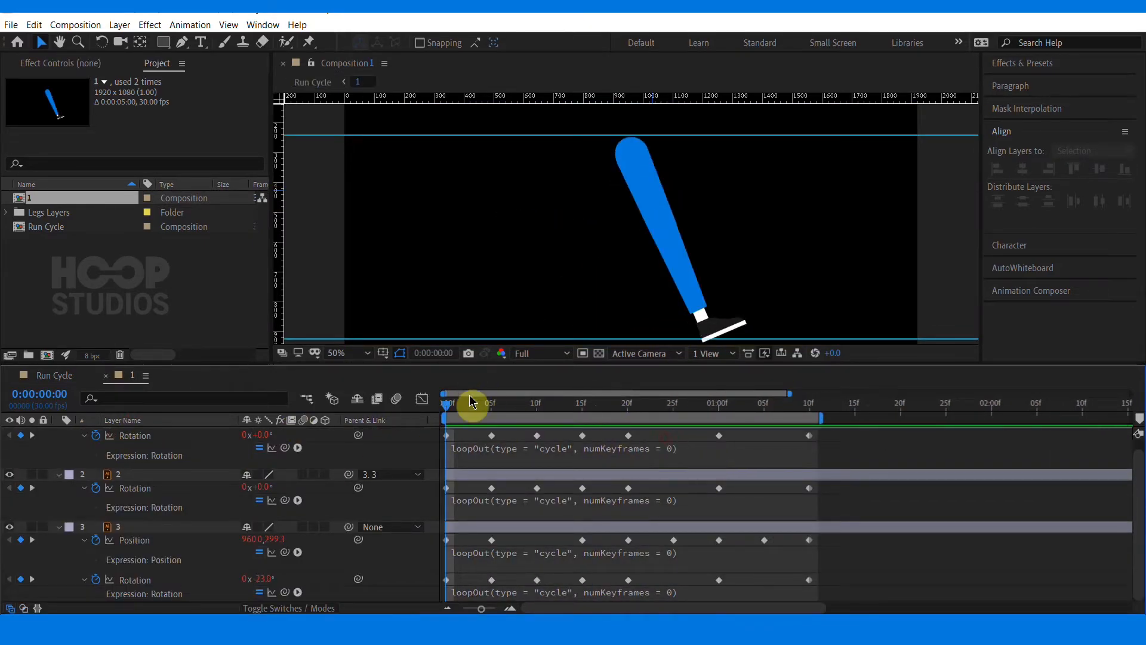
{"action": "left_click_drag", "start_coordinate": [471, 402], "coordinate": [629, 413]}
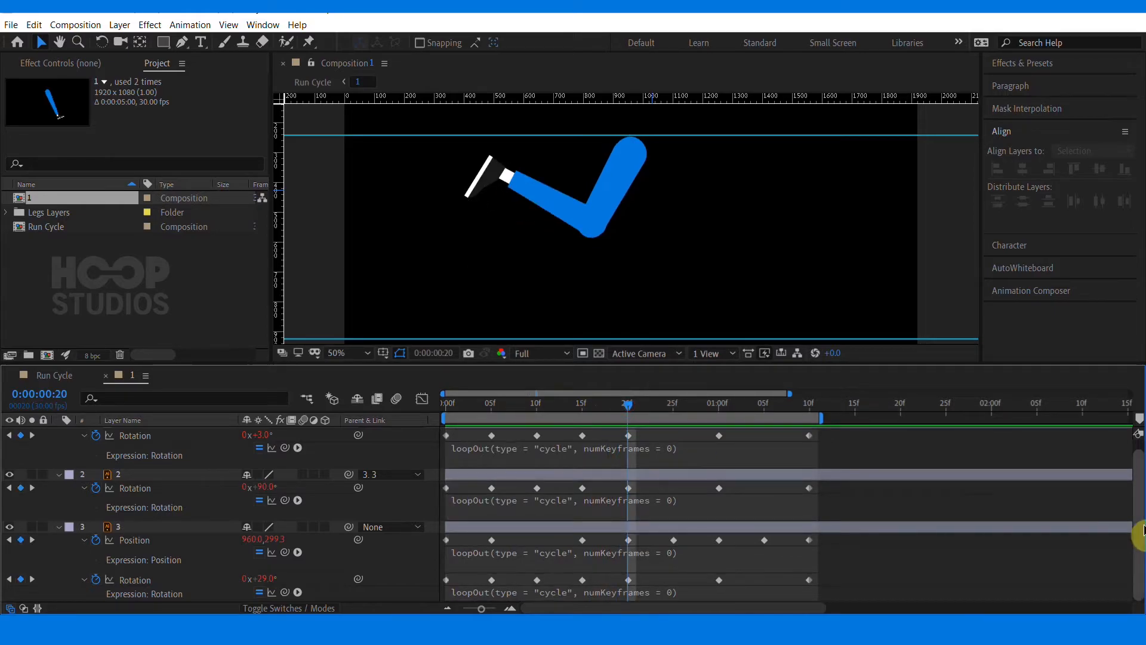
{"action": "left_click", "coordinate": [765, 540]}
{"action": "left_click_drag", "start_coordinate": [636, 432], "coordinate": [602, 620]}
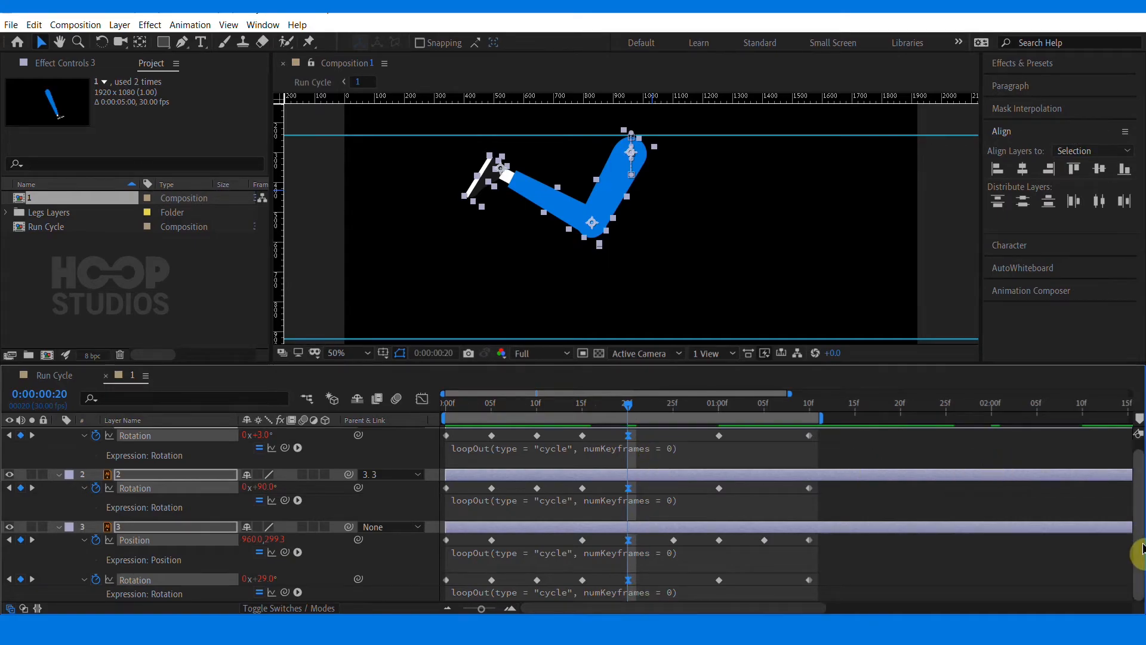
{"action": "left_click_drag", "start_coordinate": [1132, 545], "coordinate": [1139, 430]}
{"action": "left_click_drag", "start_coordinate": [699, 408], "coordinate": [469, 615]}
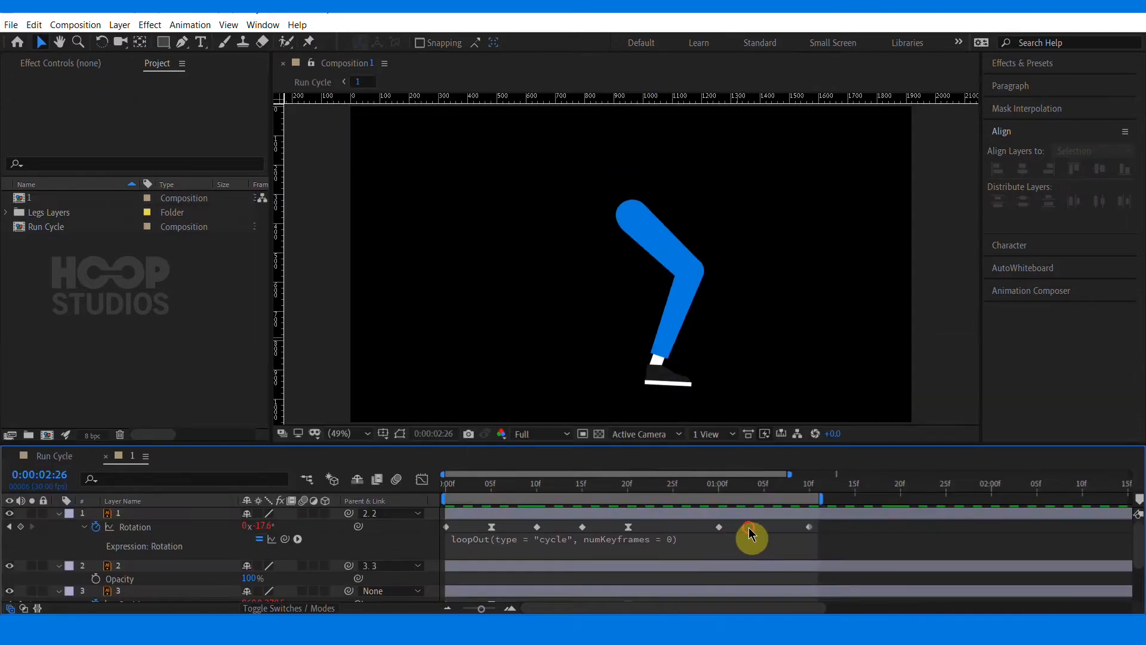
{"action": "key", "text": "u"}
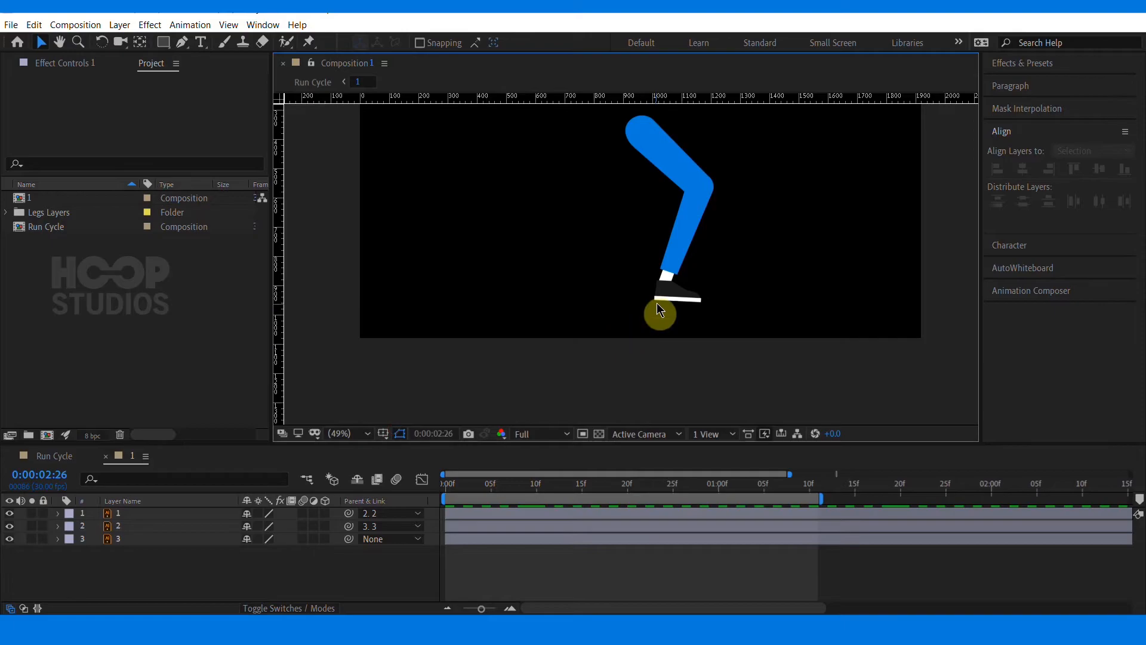
Search the effects for cc ben and apply CC Bend It to the foot layer
{"action": "left_click", "coordinate": [655, 305]}
{"action": "left_click", "coordinate": [1022, 63]}
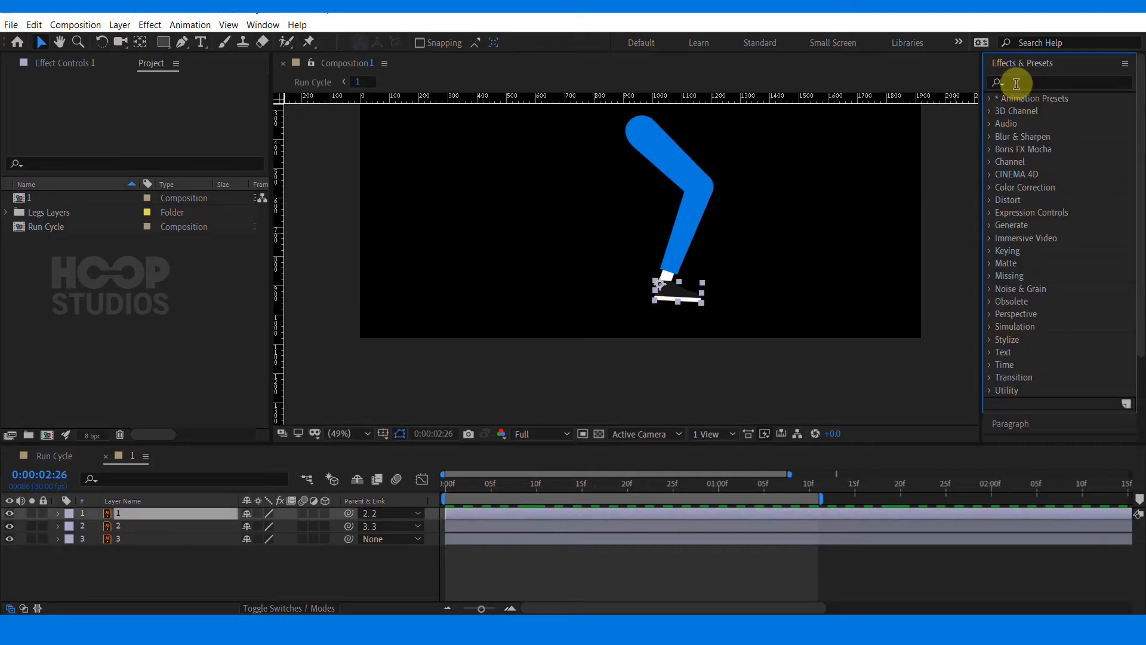
{"action": "type", "text": "cc ben"}
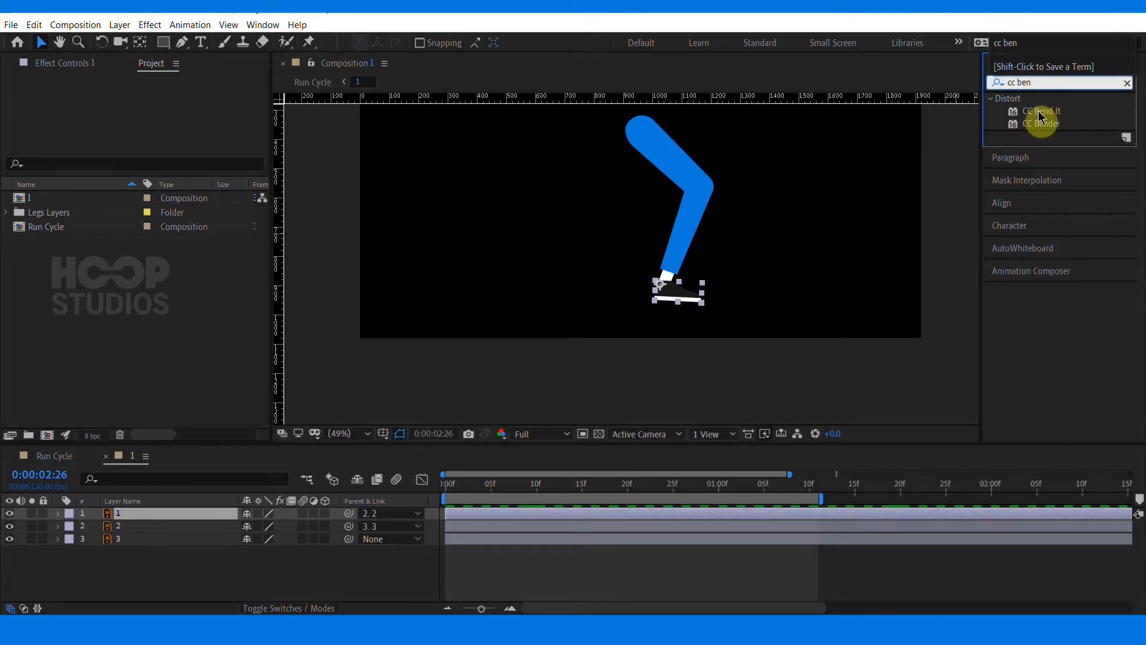
{"action": "left_click_drag", "start_coordinate": [1039, 111], "coordinate": [137, 316]}
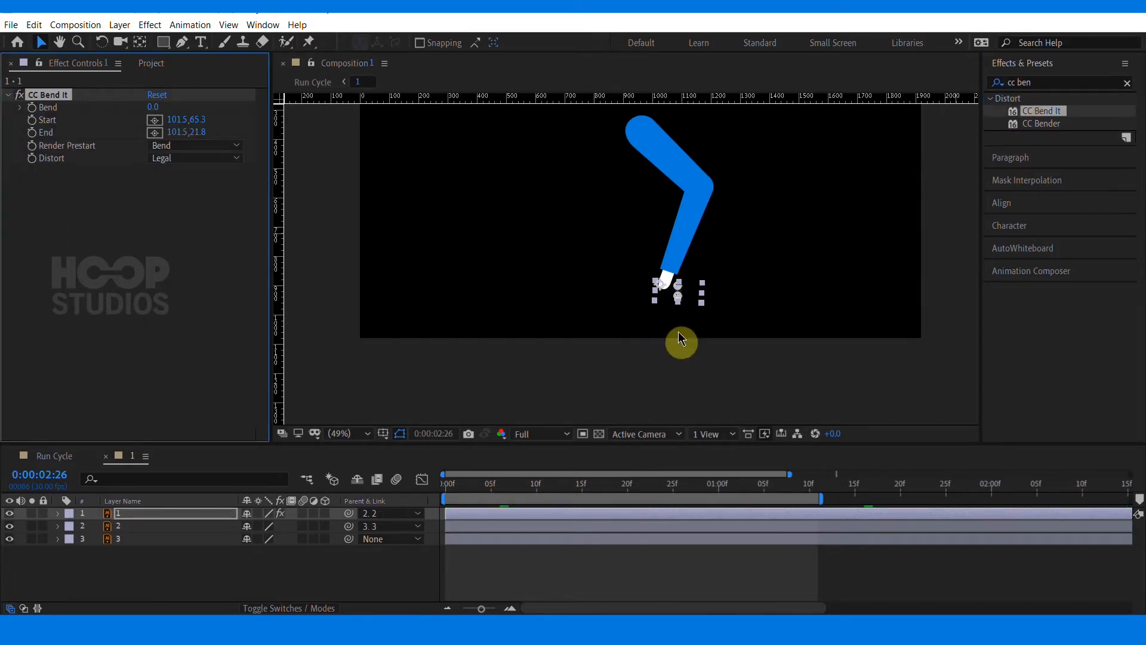
Zoom in and place the CC Bend It start point at the ankle and end point at the shoe tip
{"action": "scroll", "coordinate": [659, 344], "scroll_direction": "up", "scroll_amount": 1}
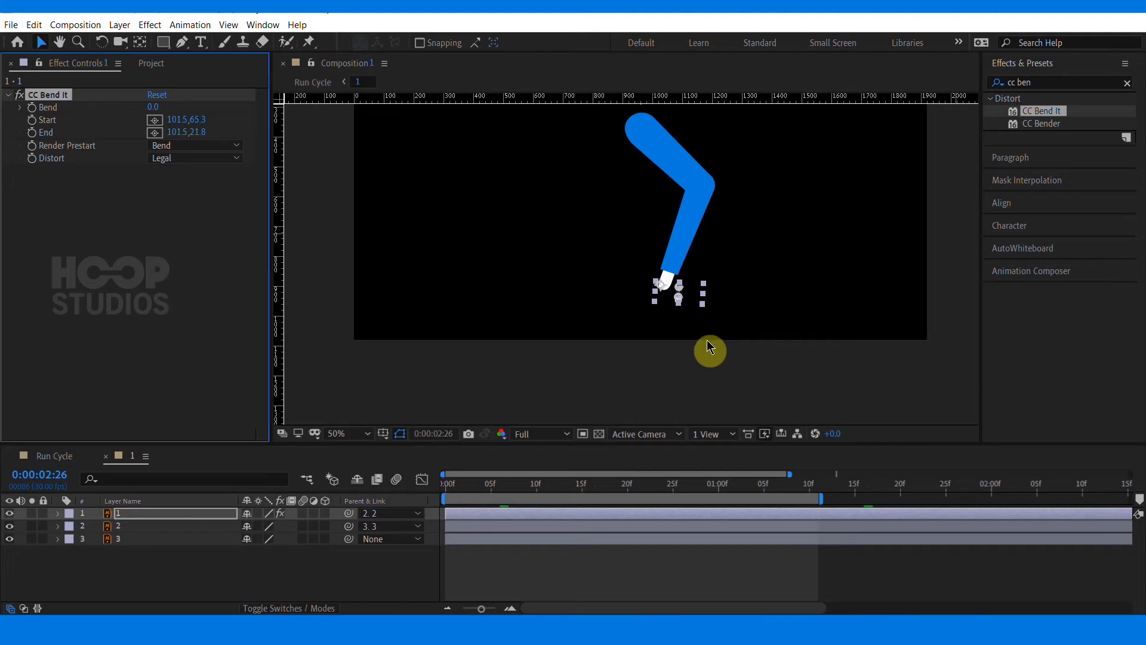
{"action": "left_click", "coordinate": [706, 342]}
{"action": "left_click", "coordinate": [678, 300]}
{"action": "left_click", "coordinate": [51, 95]}
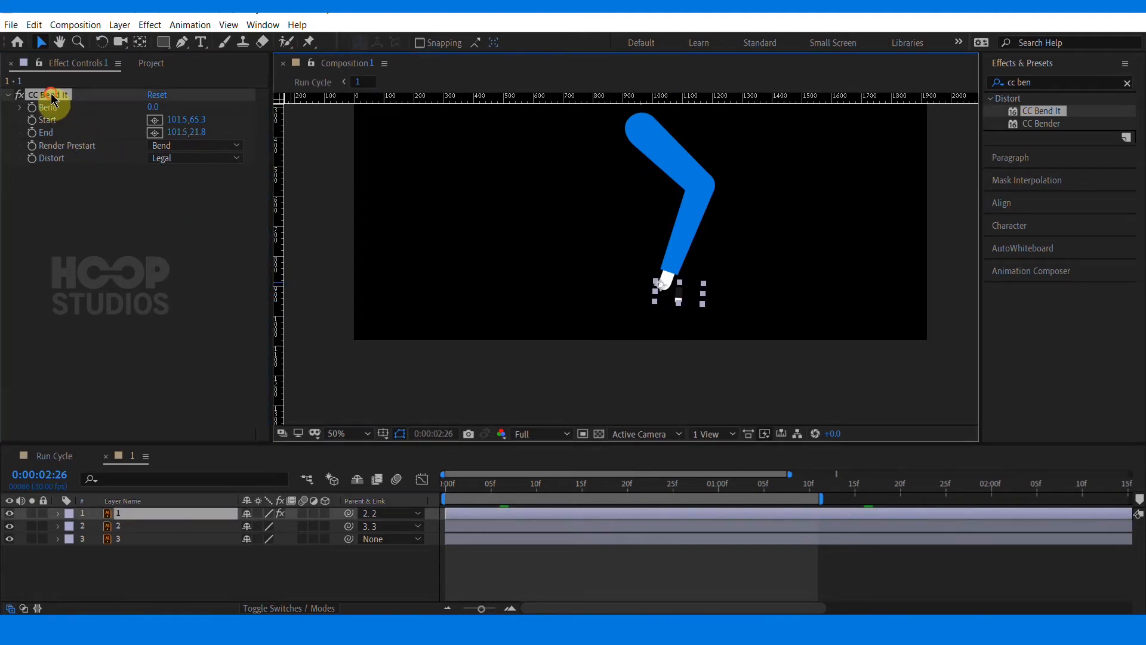
{"action": "left_click_drag", "start_coordinate": [678, 302], "coordinate": [709, 305]}
{"action": "scroll", "coordinate": [506, 389], "scroll_direction": "up", "scroll_amount": 1}
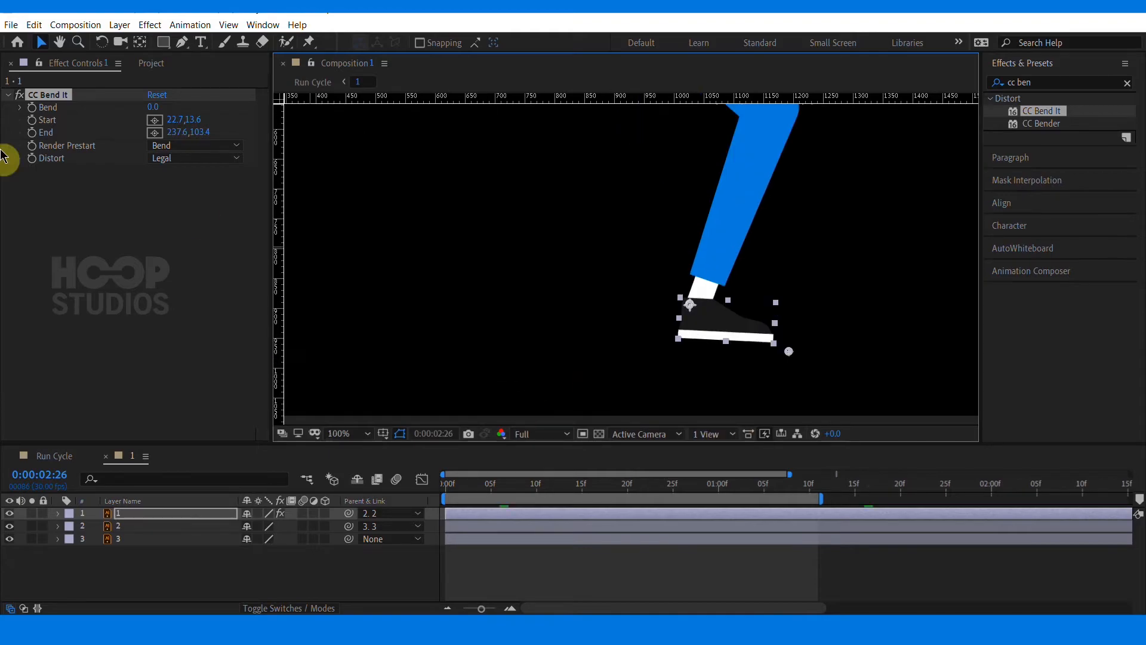
Undo a small Bend tweak and set a Bend keyframe of 0.0 at the first frame
{"action": "left_click_drag", "start_coordinate": [148, 109], "coordinate": [141, 108]}
{"action": "key", "text": "ctrl+z"}
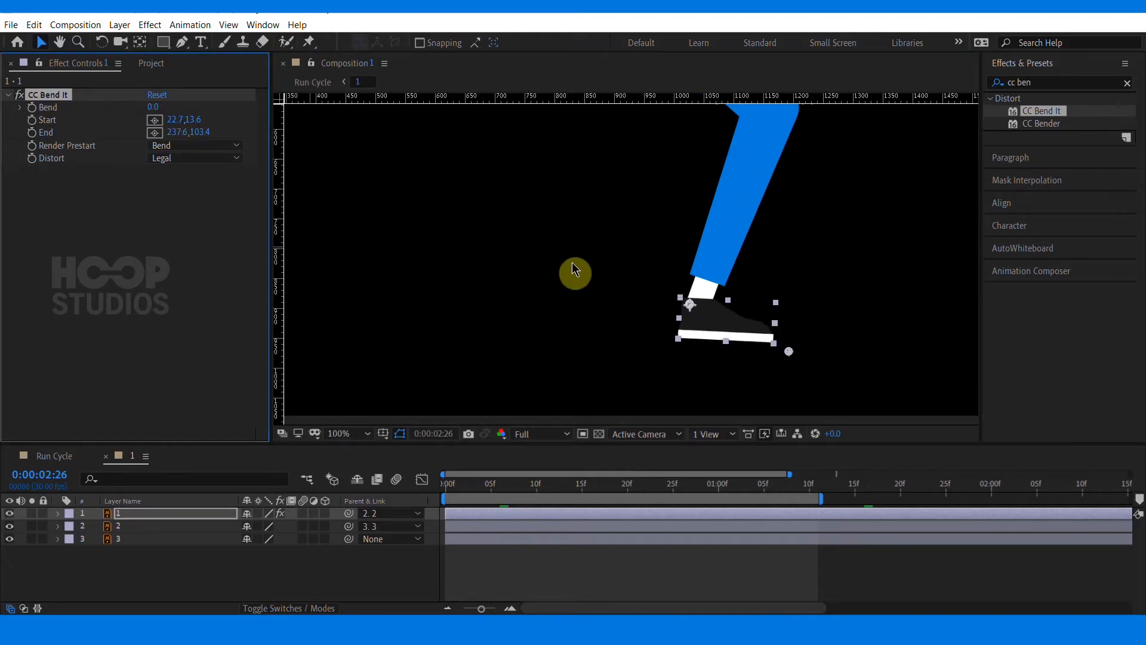
{"action": "left_click_drag", "start_coordinate": [458, 485], "coordinate": [404, 495]}
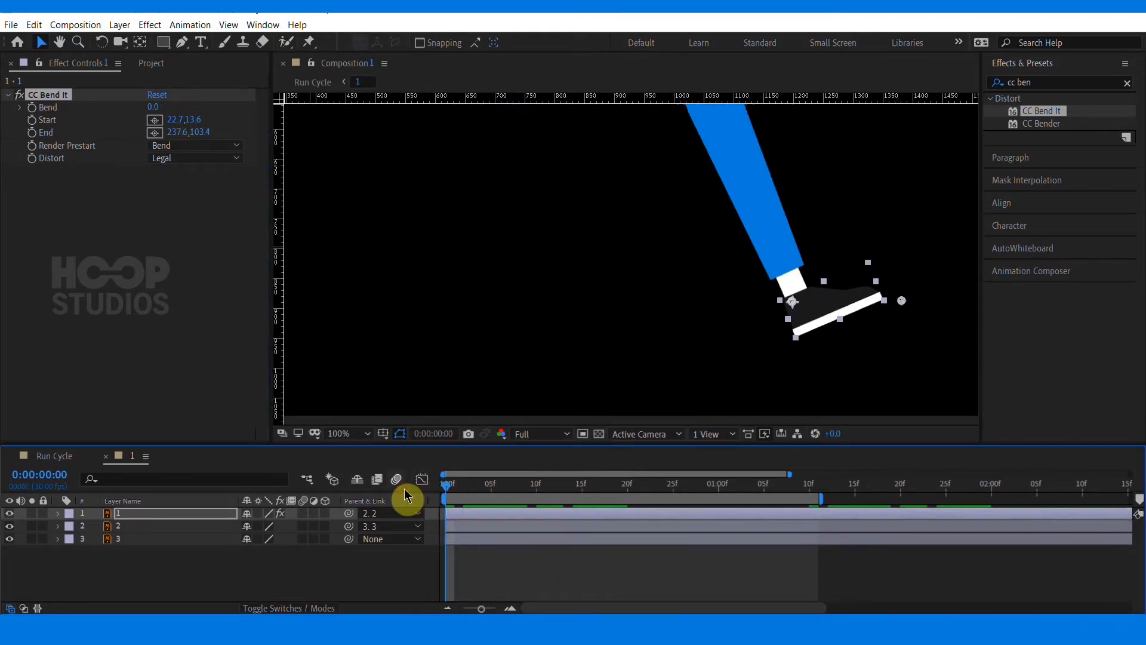
{"action": "left_click", "coordinate": [33, 107]}
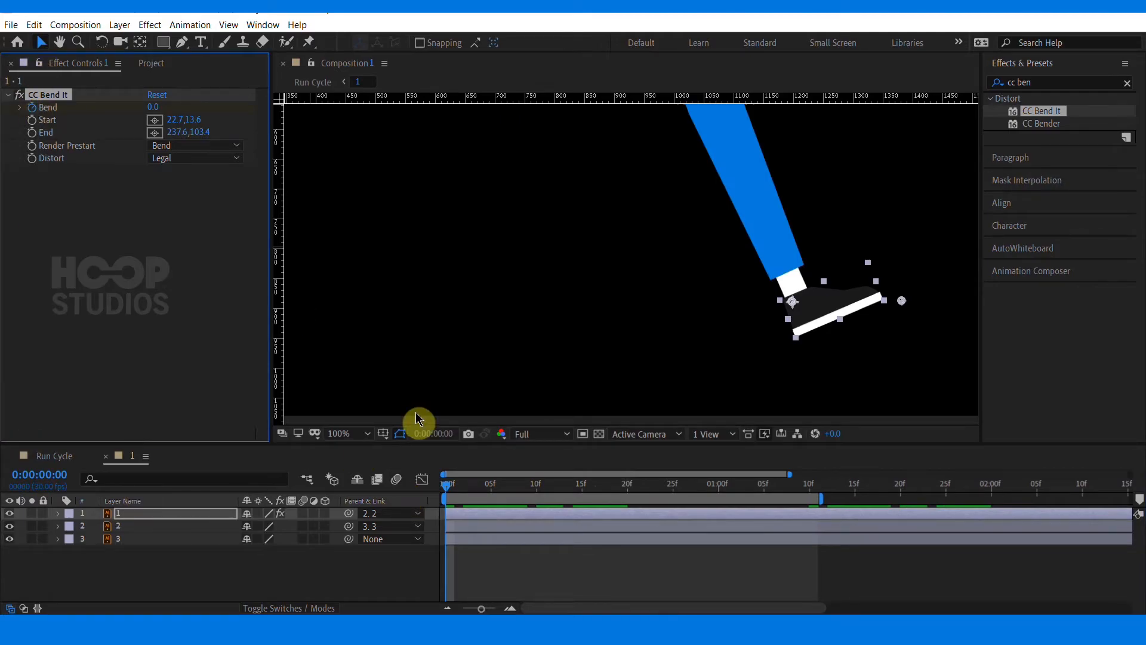
{"action": "key", "text": "u"}
Pull a horizontal guide to the floor level and add a Bend keyframe at frame 5
{"action": "left_click_drag", "start_coordinate": [456, 485], "coordinate": [492, 488]}
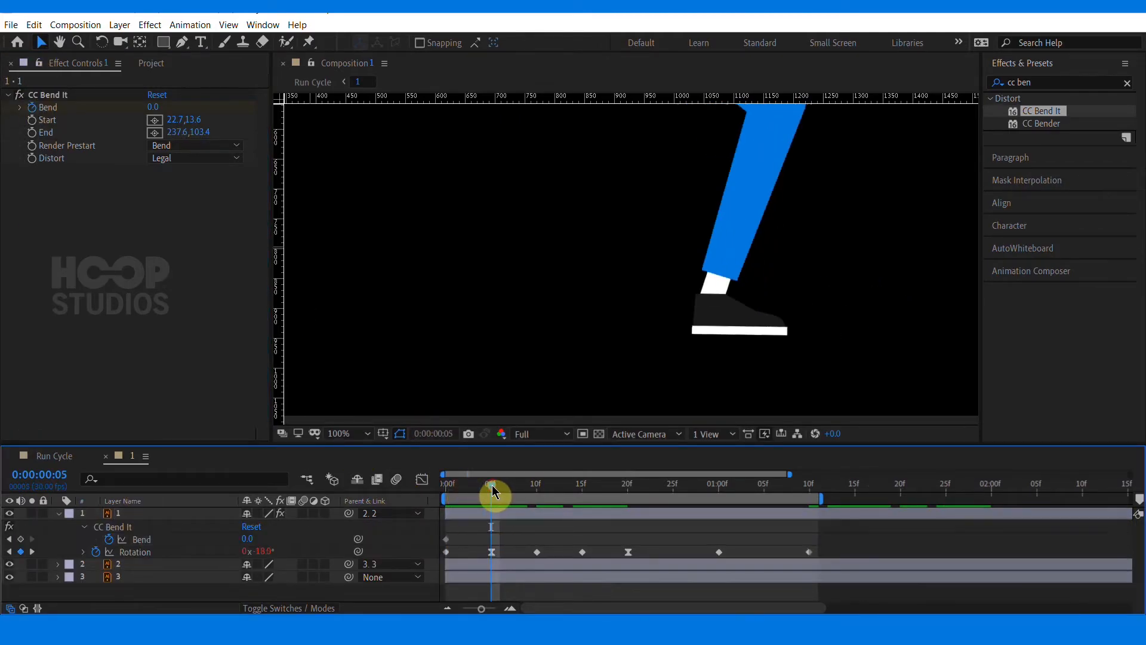
{"action": "left_click", "coordinate": [384, 434]}
{"action": "left_click", "coordinate": [391, 497]}
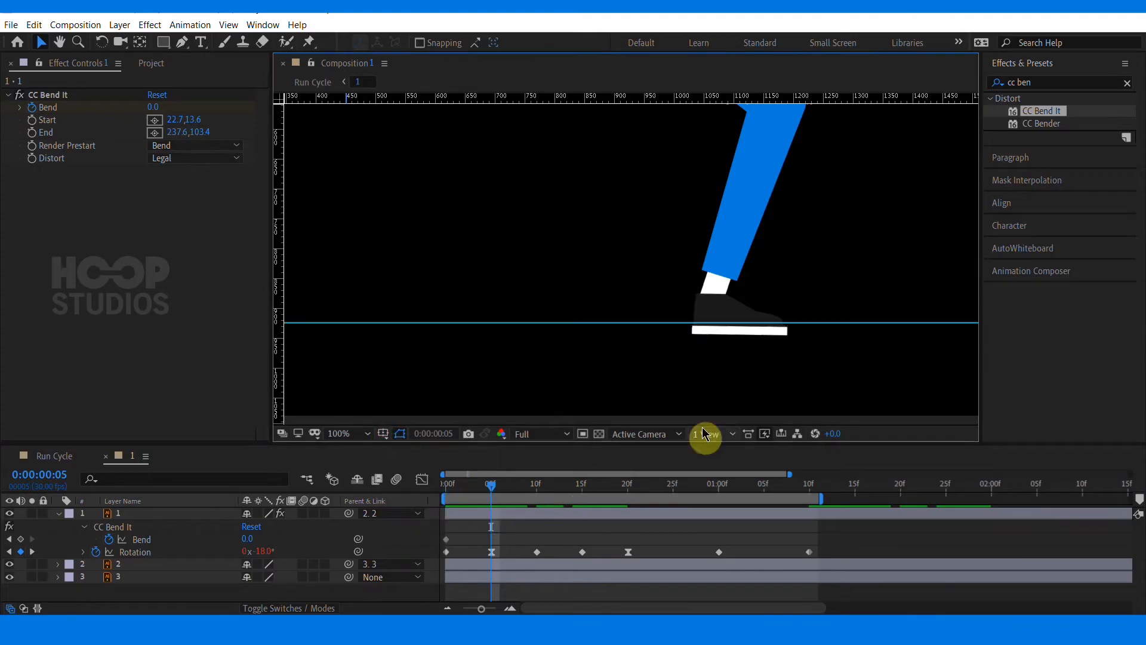
{"action": "key", "text": "space"}
{"action": "left_click_drag", "start_coordinate": [738, 293], "coordinate": [664, 310]}
{"action": "left_click_drag", "start_coordinate": [728, 205], "coordinate": [738, 328]}
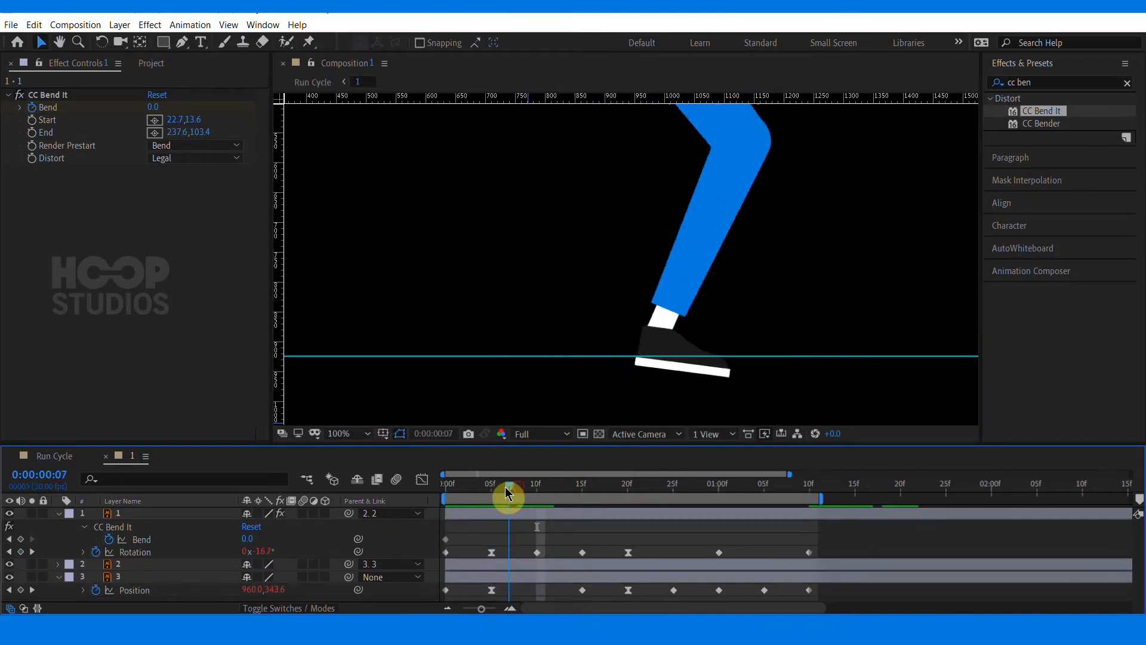
{"action": "left_click_drag", "start_coordinate": [505, 486], "coordinate": [492, 486]}
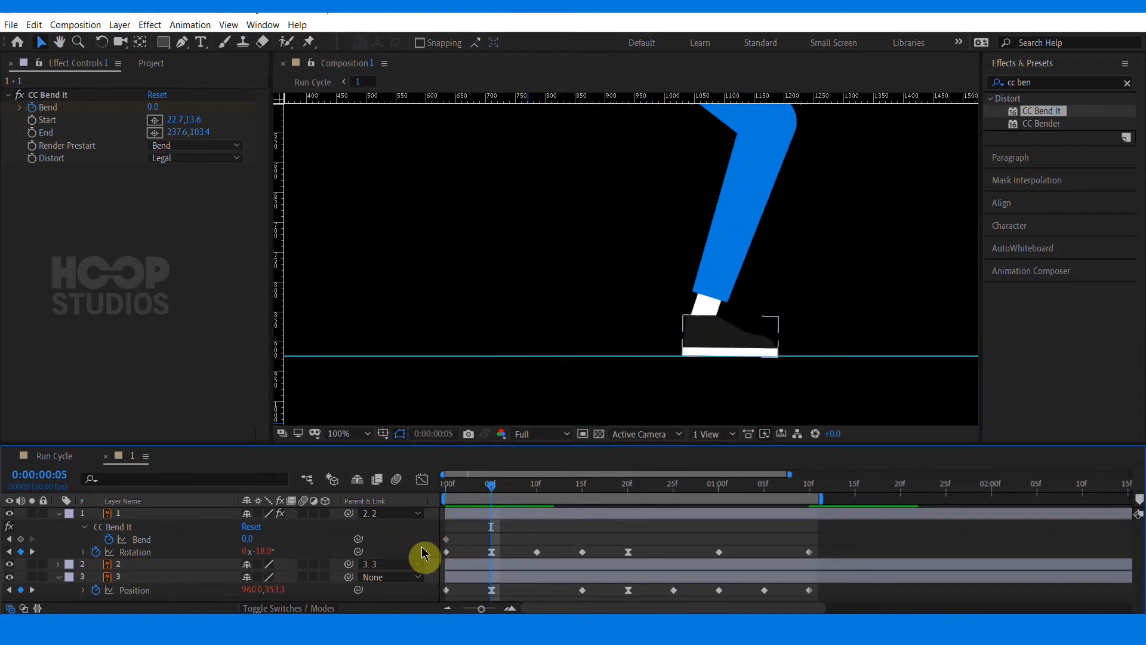
{"action": "left_click", "coordinate": [23, 540]}
At frame 10, set the Bend to -26.0
{"action": "left_click", "coordinate": [536, 485]}
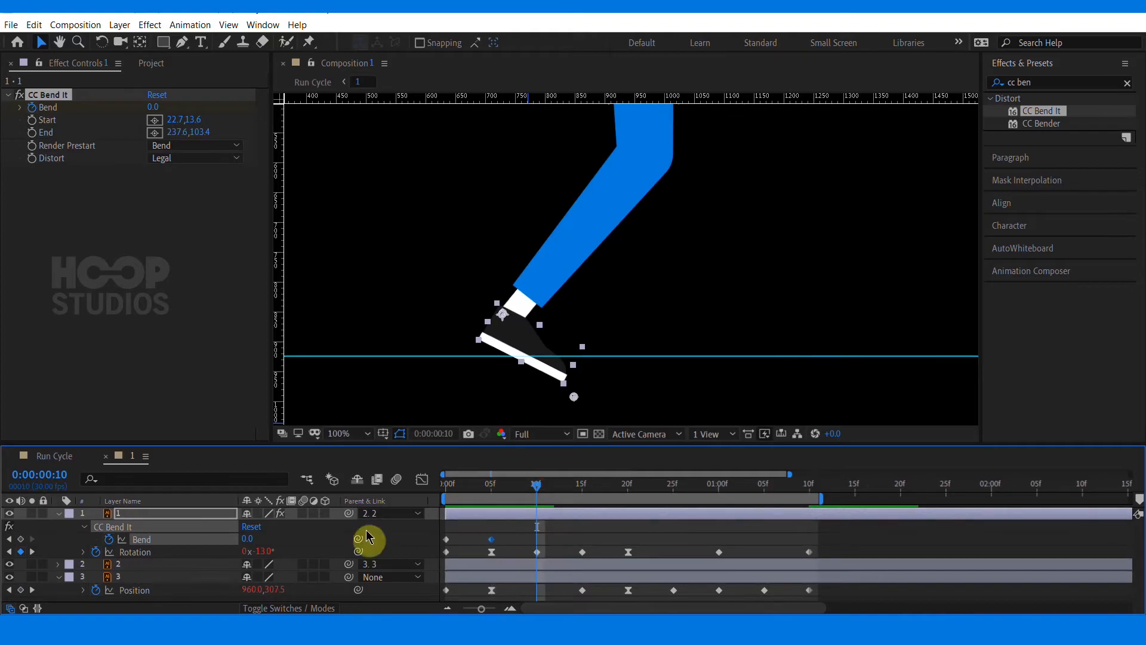
{"action": "left_click", "coordinate": [282, 548]}
{"action": "left_click_drag", "start_coordinate": [250, 538], "coordinate": [226, 538]}
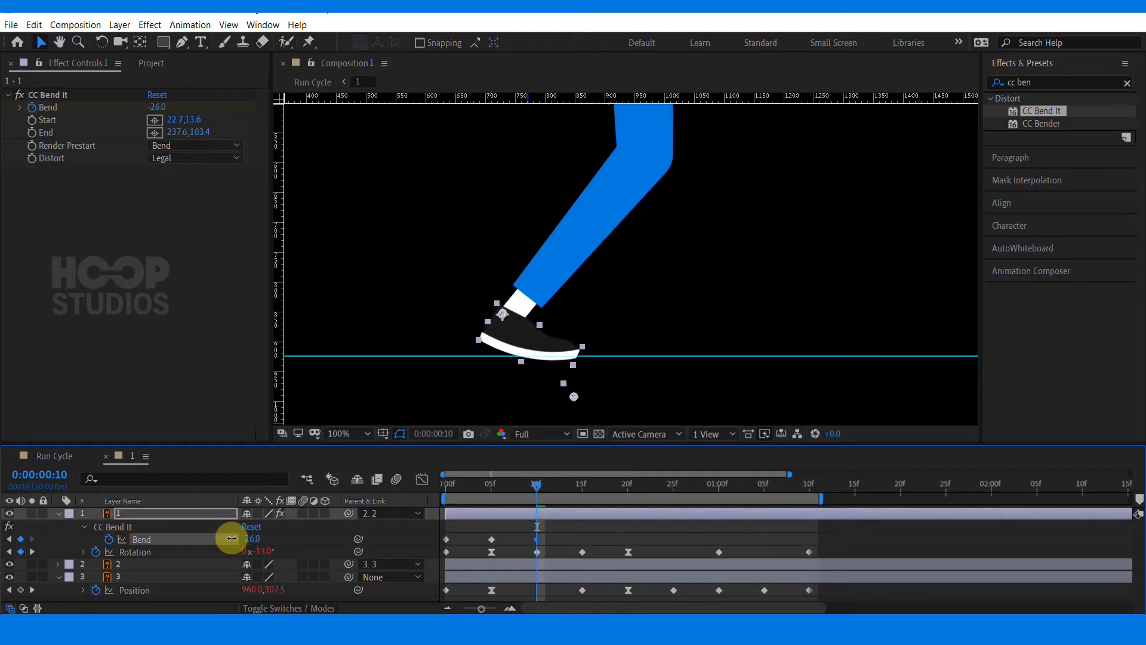
At frame 15, set the Bend back to 0
{"action": "left_click_drag", "start_coordinate": [537, 484], "coordinate": [583, 418]}
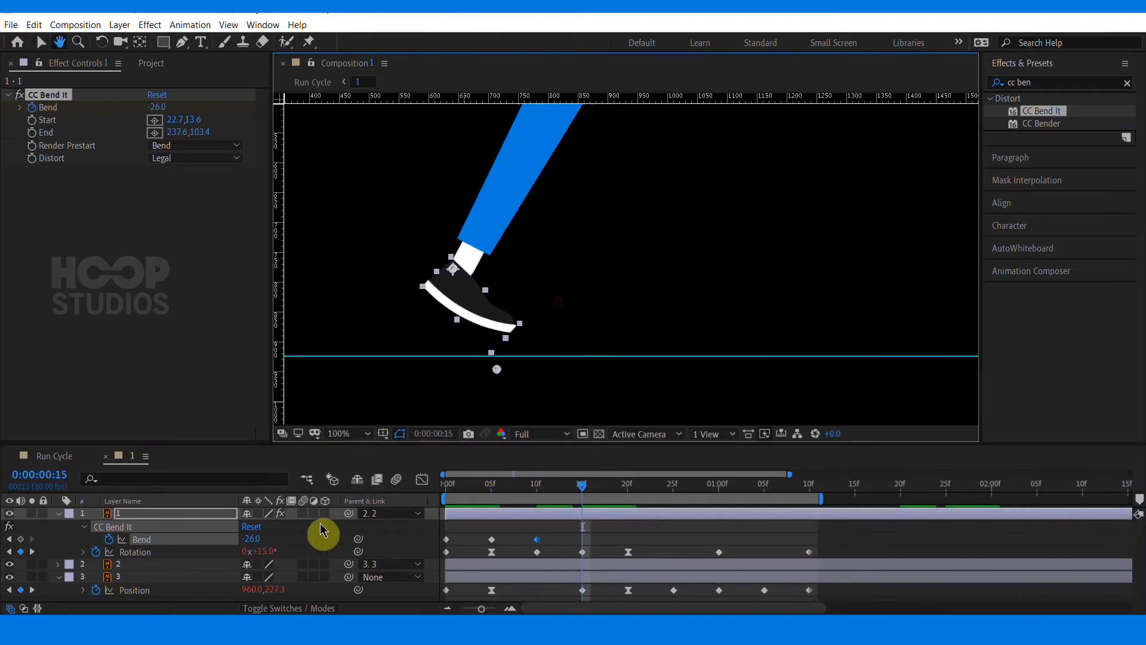
{"action": "left_click", "coordinate": [251, 539]}
{"action": "type", "text": "0"}
{"action": "key", "text": "Return"}
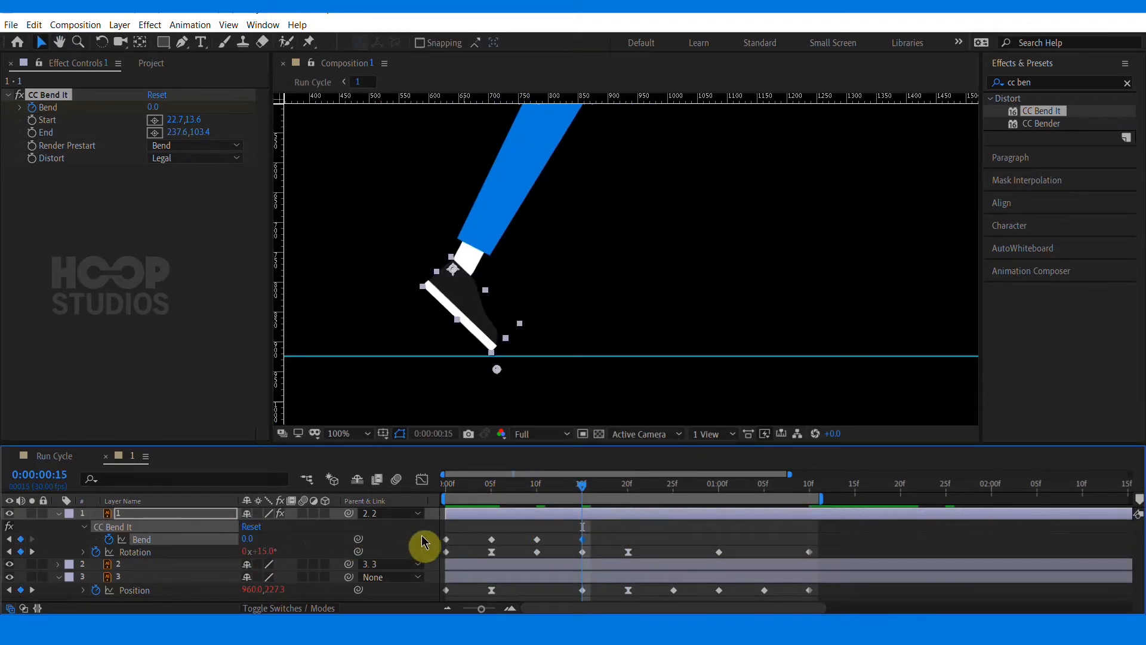
Move to 1:00, pan the view to the foot, and add a Bend keyframe there
{"action": "left_click", "coordinate": [653, 528]}
{"action": "left_click_drag", "start_coordinate": [576, 493], "coordinate": [627, 493]}
{"action": "left_click_drag", "start_coordinate": [254, 563], "coordinate": [272, 563]}
{"action": "left_click", "coordinate": [724, 554]}
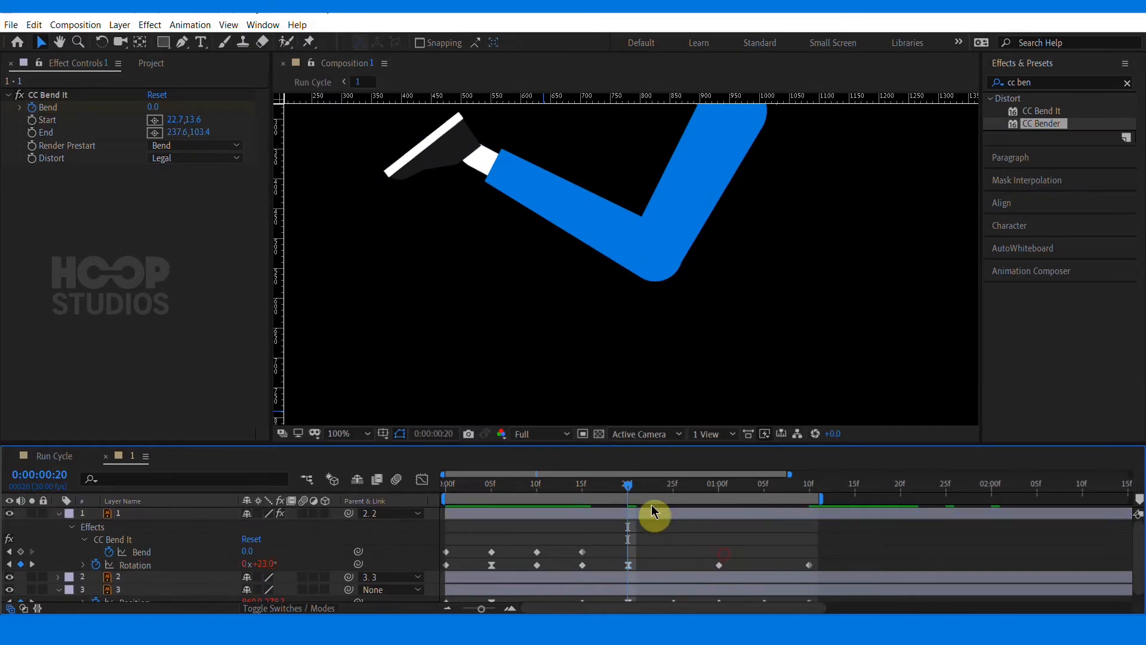
{"action": "left_click_drag", "start_coordinate": [636, 488], "coordinate": [718, 489]}
{"action": "left_click_drag", "start_coordinate": [733, 317], "coordinate": [625, 246]}
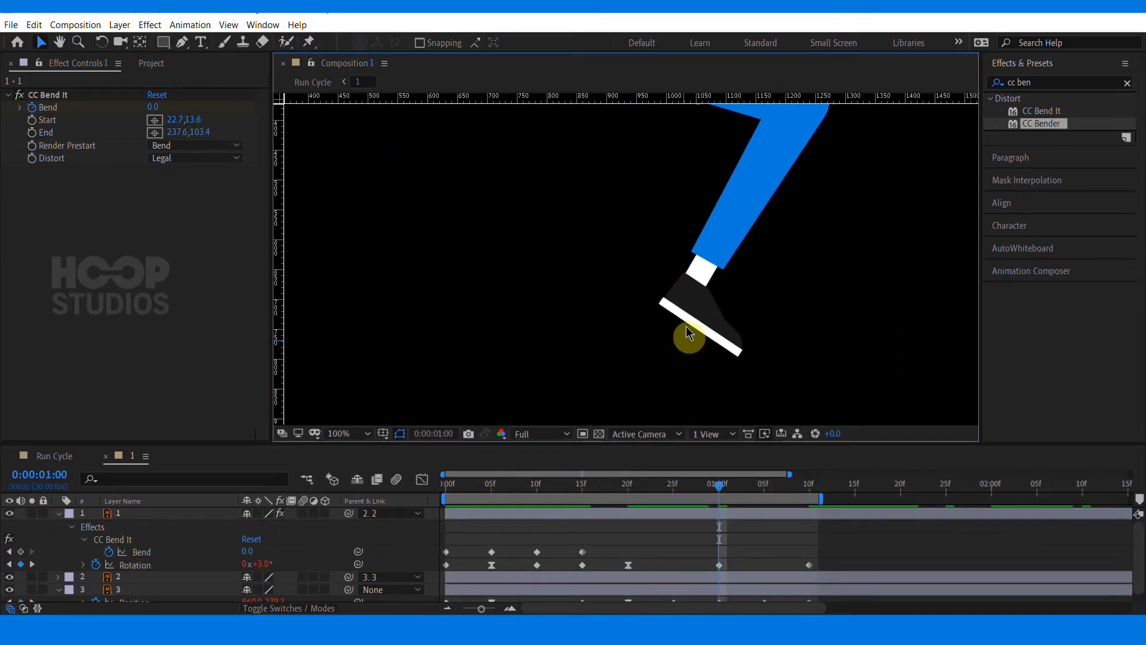
{"action": "left_click", "coordinate": [686, 305]}
{"action": "left_click", "coordinate": [727, 544]}
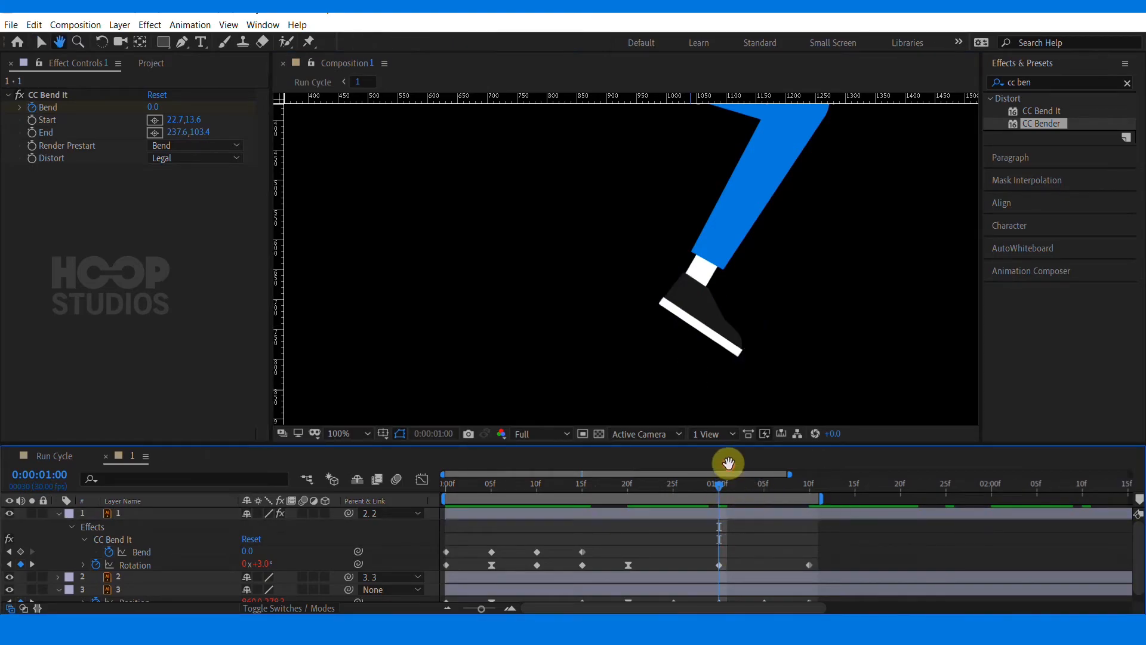
{"action": "left_click_drag", "start_coordinate": [790, 355], "coordinate": [701, 278]}
{"action": "left_click", "coordinate": [21, 551]}
At 1:05, set the Bend to -22.0
{"action": "mouse_move", "coordinate": [753, 486]}
{"action": "left_mouse_down"}
{"action": "mouse_move", "coordinate": [777, 489]}
{"action": "mouse_move", "coordinate": [764, 488]}
{"action": "left_mouse_up"}
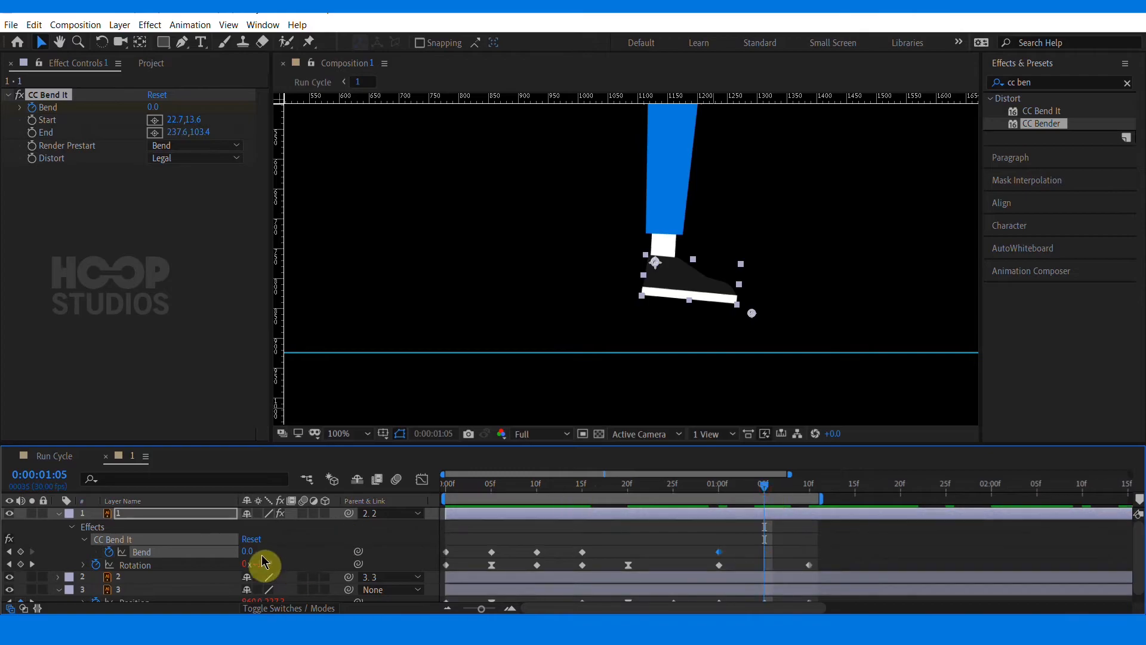
{"action": "left_click_drag", "start_coordinate": [247, 550], "coordinate": [239, 552]}
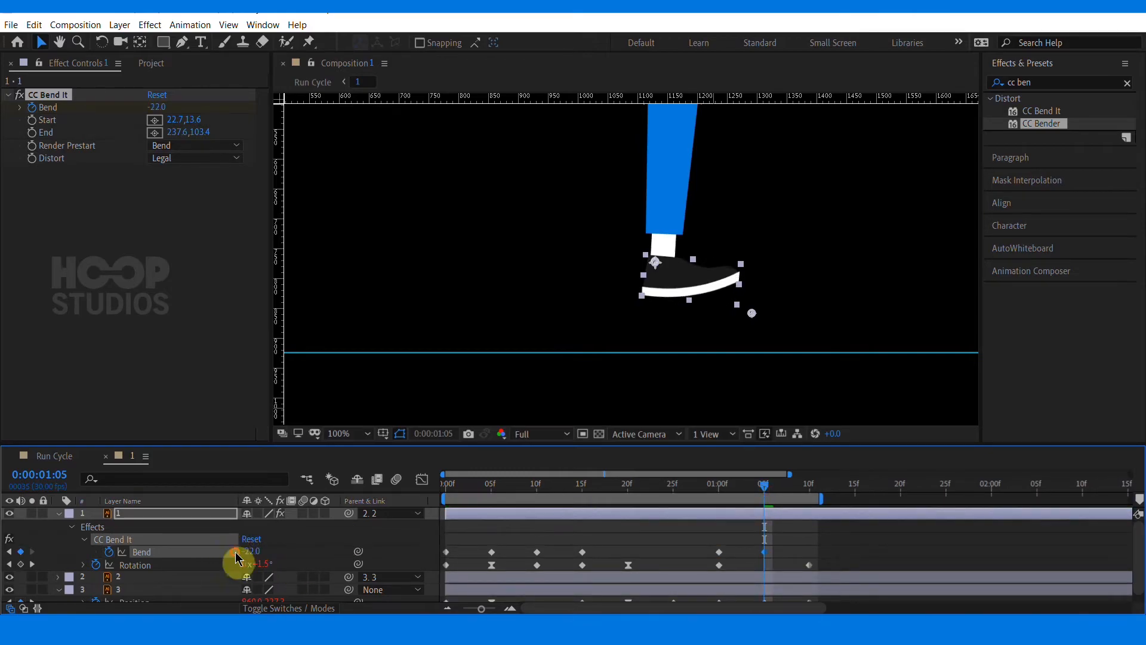
{"action": "left_click", "coordinate": [812, 487]}
{"action": "left_click", "coordinate": [763, 552]}
Go to the first frame and set the Bend to -29.0
{"action": "left_click_drag", "start_coordinate": [476, 484], "coordinate": [371, 499]}
{"action": "left_click_drag", "start_coordinate": [472, 488], "coordinate": [394, 502]}
{"action": "left_click_drag", "start_coordinate": [255, 554], "coordinate": [239, 552]}
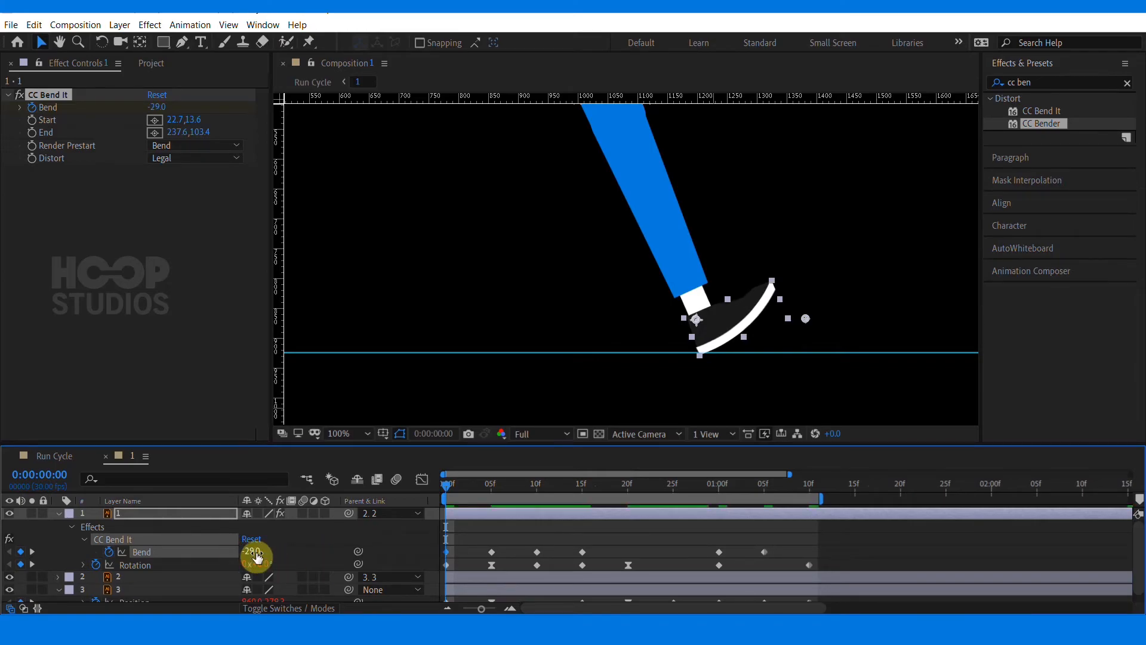
Select the early Bend keyframes and move to 1:05 to compare the foot pose
{"action": "left_click_drag", "start_coordinate": [461, 545], "coordinate": [418, 566]}
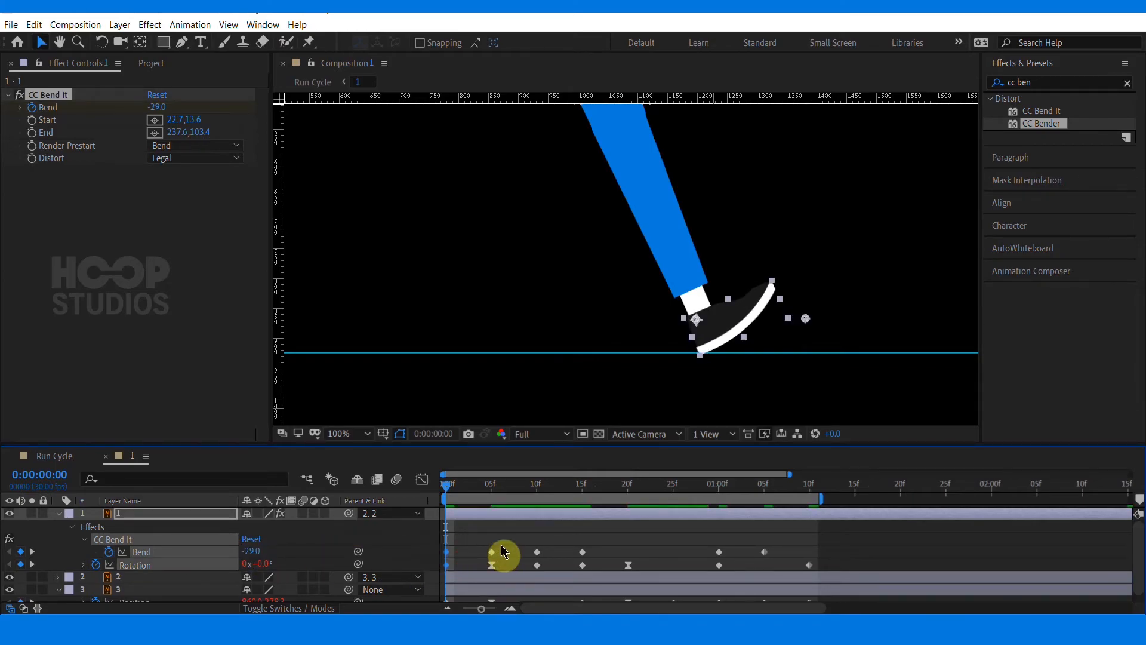
{"action": "left_click", "coordinate": [484, 544]}
{"action": "double_click", "coordinate": [765, 495]}
{"action": "left_click", "coordinate": [767, 488]}
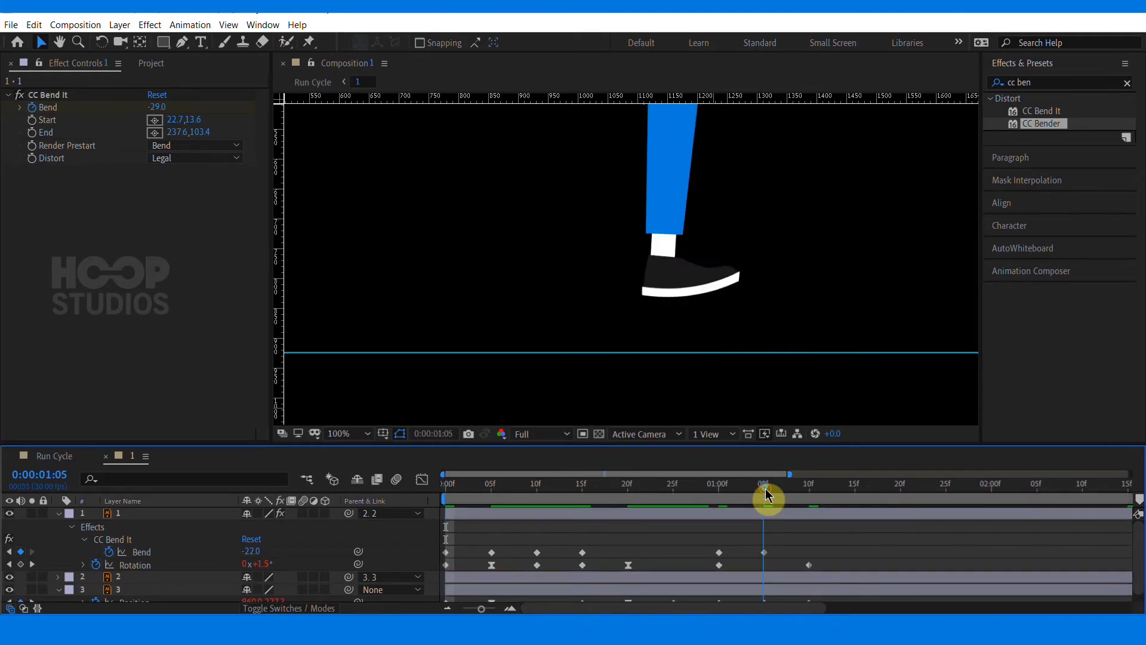
Move the 1:05 Bend keyframe to 1:10, set its Bend to -29, and preview the run cycle
{"action": "left_click", "coordinate": [807, 489]}
{"action": "left_click_drag", "start_coordinate": [763, 553], "coordinate": [810, 551]}
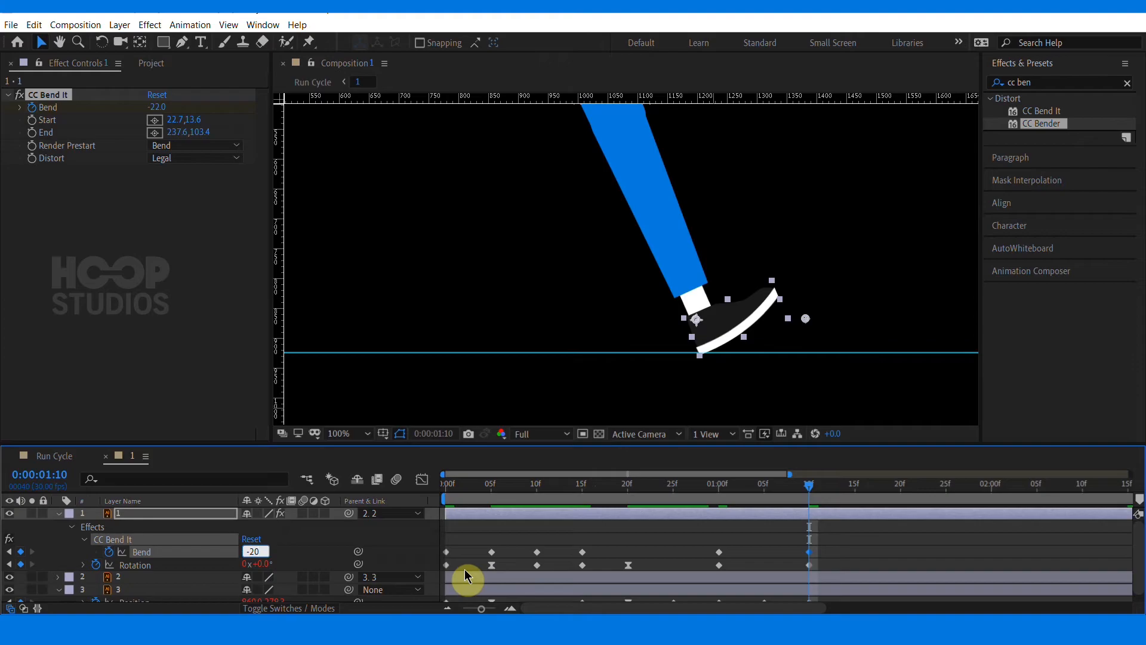
{"action": "type", "text": "9"}
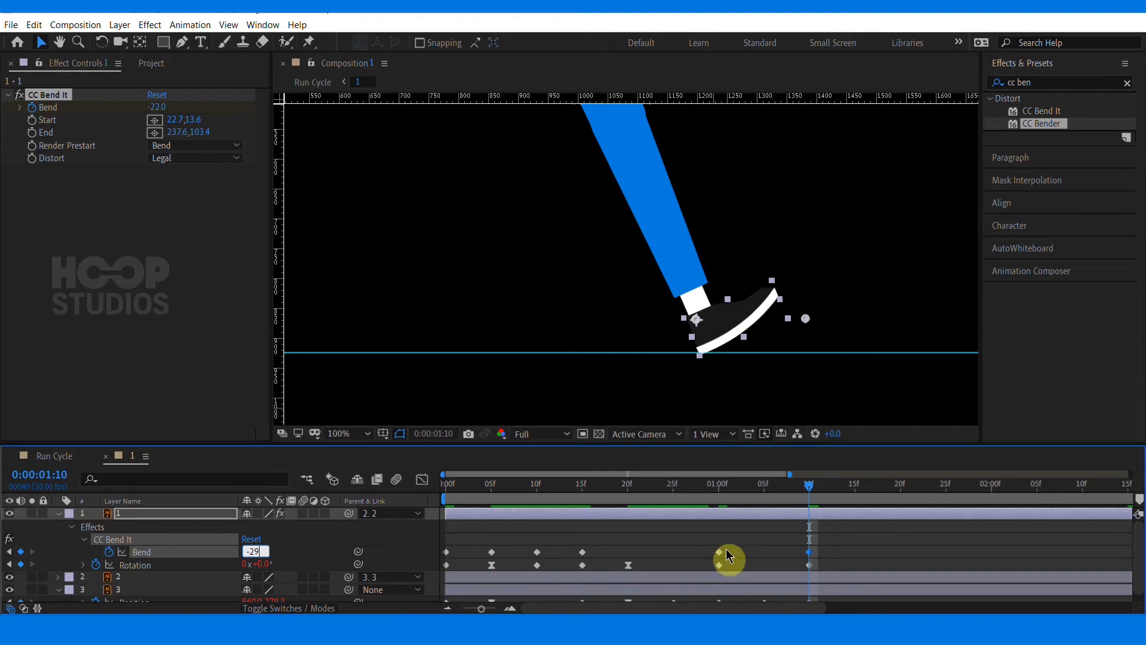
{"action": "key", "text": "Return"}
{"action": "key", "text": "space"}
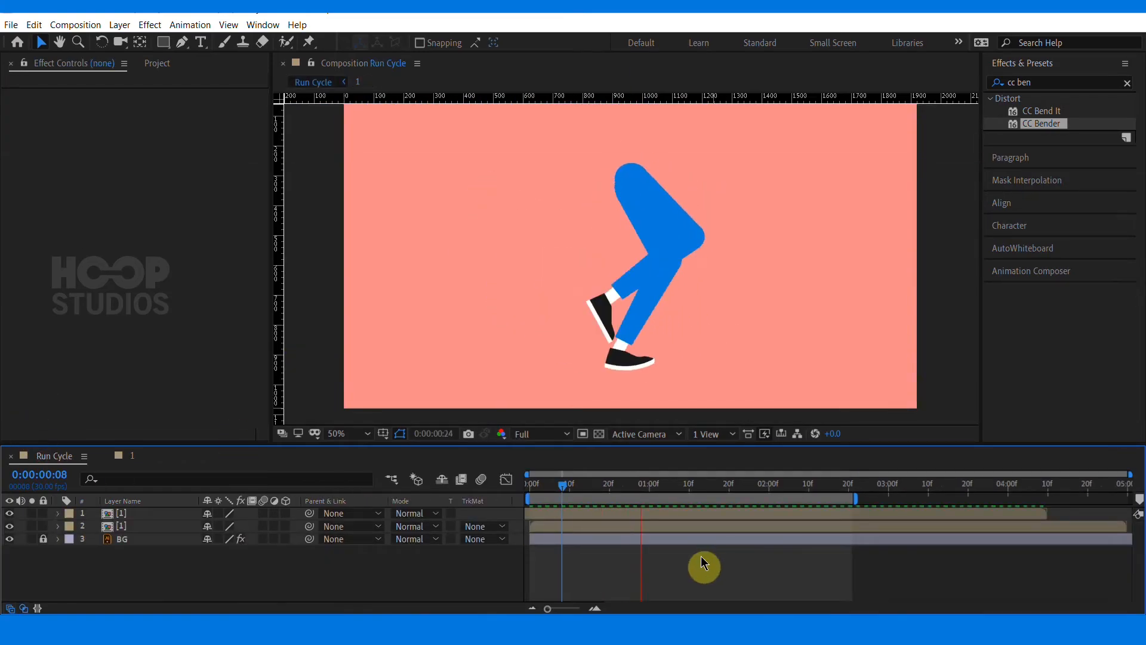
In the leg composition, move the 0:05 Bend keyframe to 0:03 and copy it to 0:08
{"action": "left_click", "coordinate": [130, 456]}
{"action": "mouse_move", "coordinate": [455, 489]}
{"action": "left_mouse_down"}
{"action": "mouse_move", "coordinate": [431, 491]}
{"action": "mouse_move", "coordinate": [473, 487]}
{"action": "left_mouse_up"}
{"action": "left_click_drag", "start_coordinate": [491, 552], "coordinate": [472, 552]}
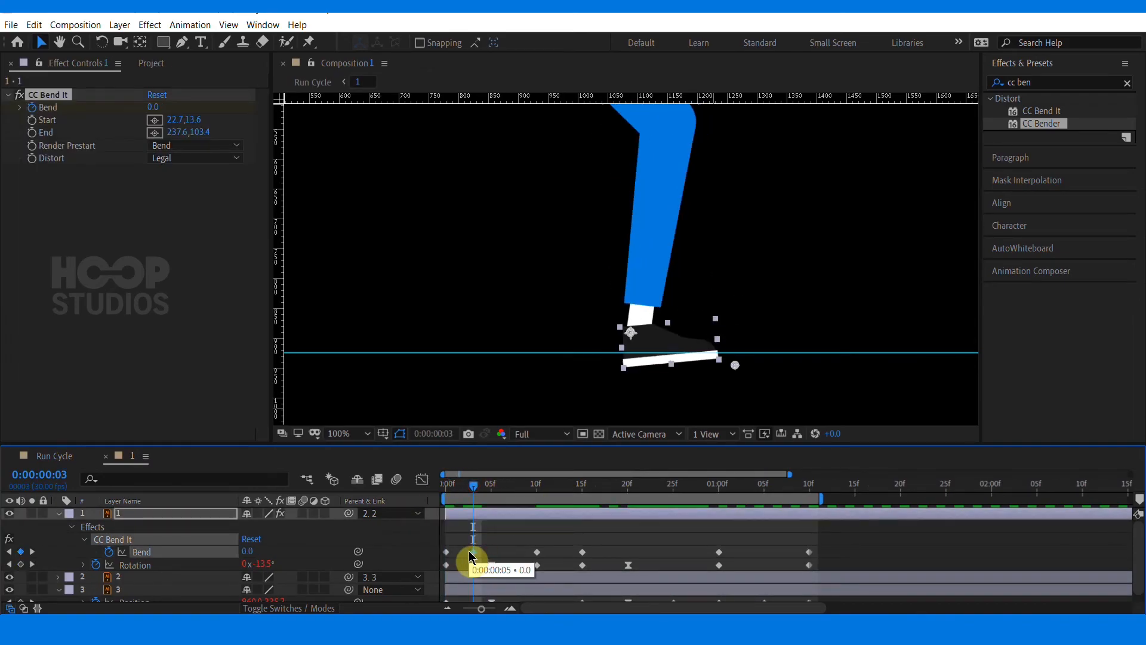
{"action": "left_click_drag", "start_coordinate": [486, 492], "coordinate": [516, 499]}
{"action": "key", "text": "ctrl+c"}
{"action": "key", "text": "ctrl+v"}
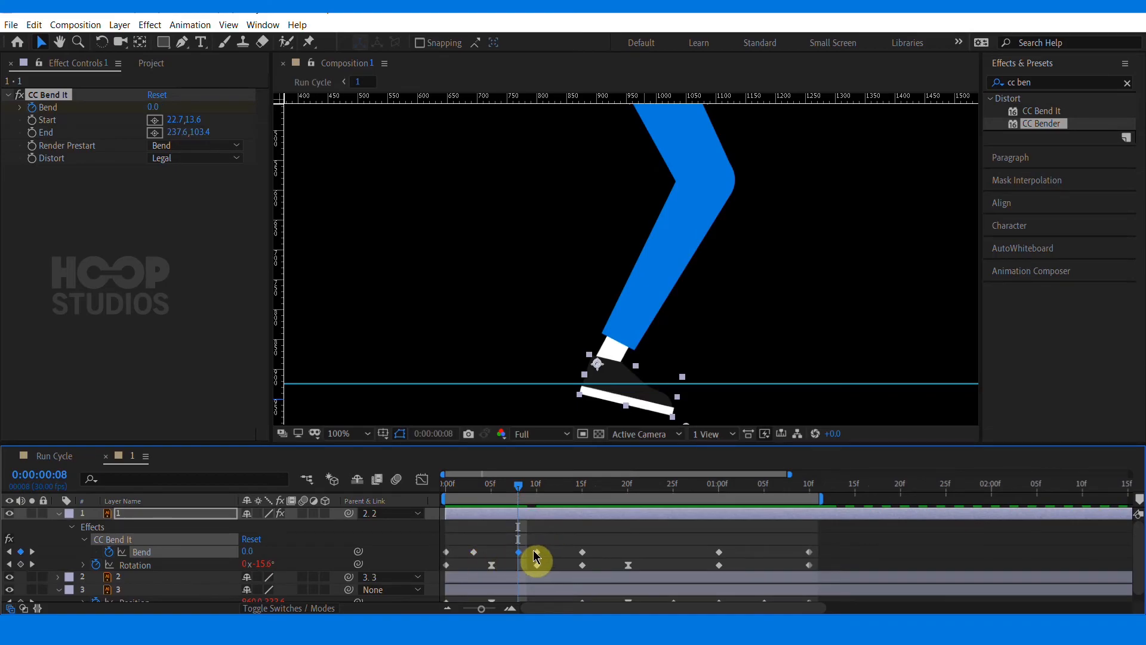
Check the foot pose between 0:05 and 0:08 and adjust the foot's Rotation value near 0:09
{"action": "left_click", "coordinate": [509, 492]}
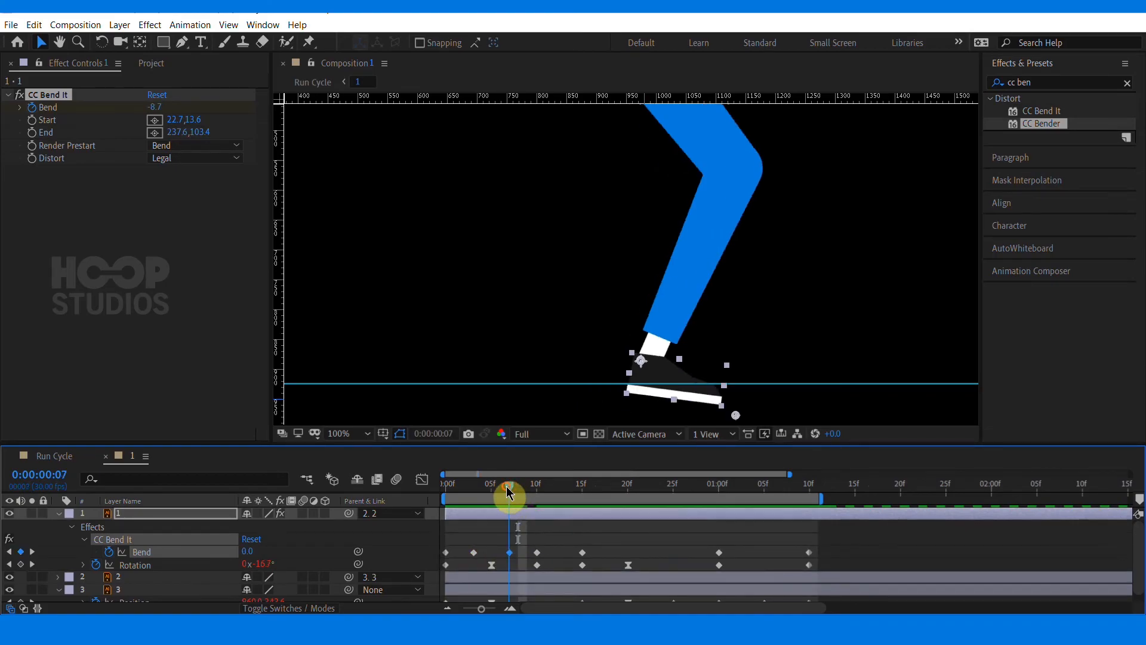
{"action": "left_click_drag", "start_coordinate": [625, 354], "coordinate": [590, 342]}
{"action": "left_click", "coordinate": [496, 484]}
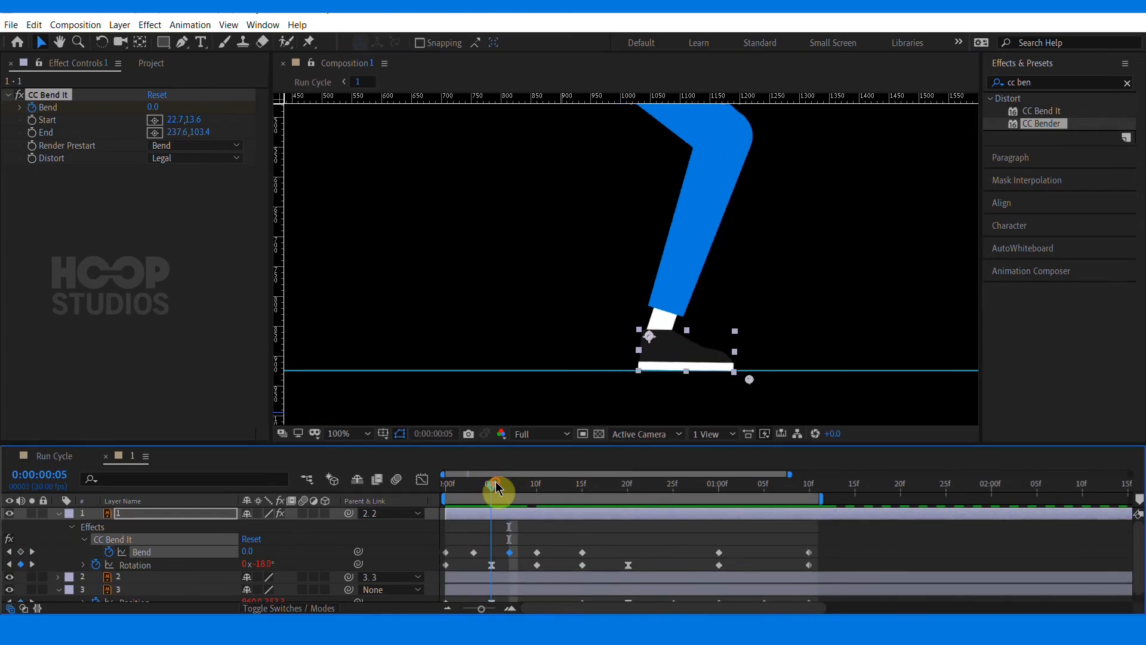
{"action": "left_click", "coordinate": [519, 484]}
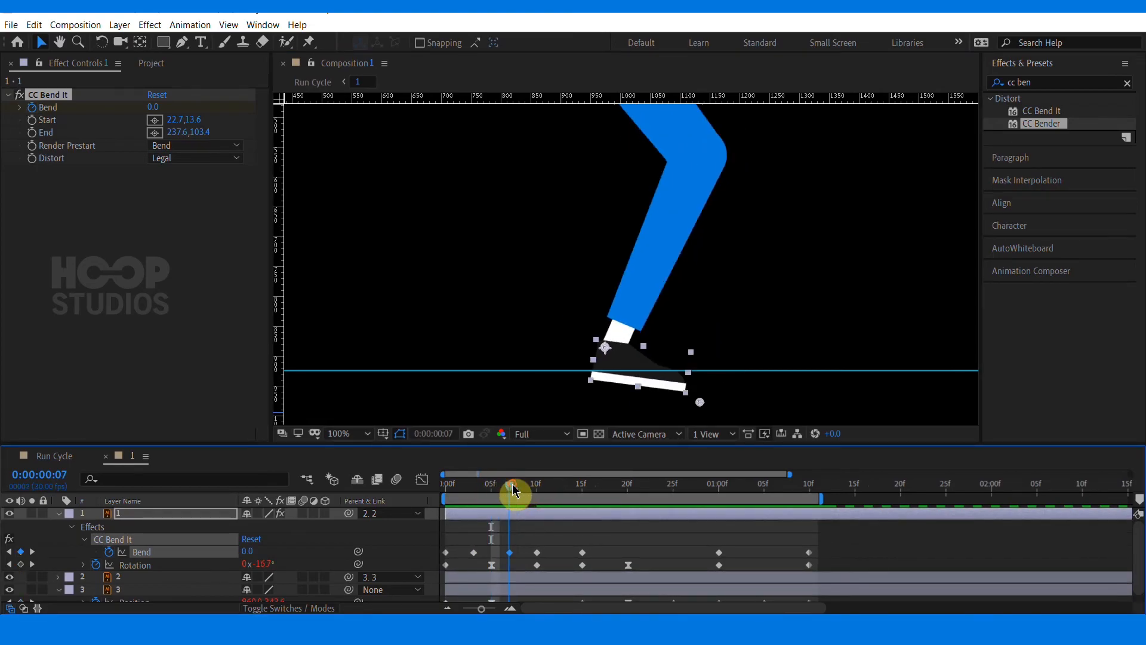
{"action": "left_click_drag", "start_coordinate": [578, 340], "coordinate": [543, 322]}
{"action": "left_click", "coordinate": [533, 490]}
{"action": "left_click", "coordinate": [537, 486]}
{"action": "left_click_drag", "start_coordinate": [259, 569], "coordinate": [254, 549]}
{"action": "left_click", "coordinate": [330, 555]}
{"action": "left_click_drag", "start_coordinate": [536, 486], "coordinate": [378, 486]}
{"action": "left_click", "coordinate": [54, 455]}
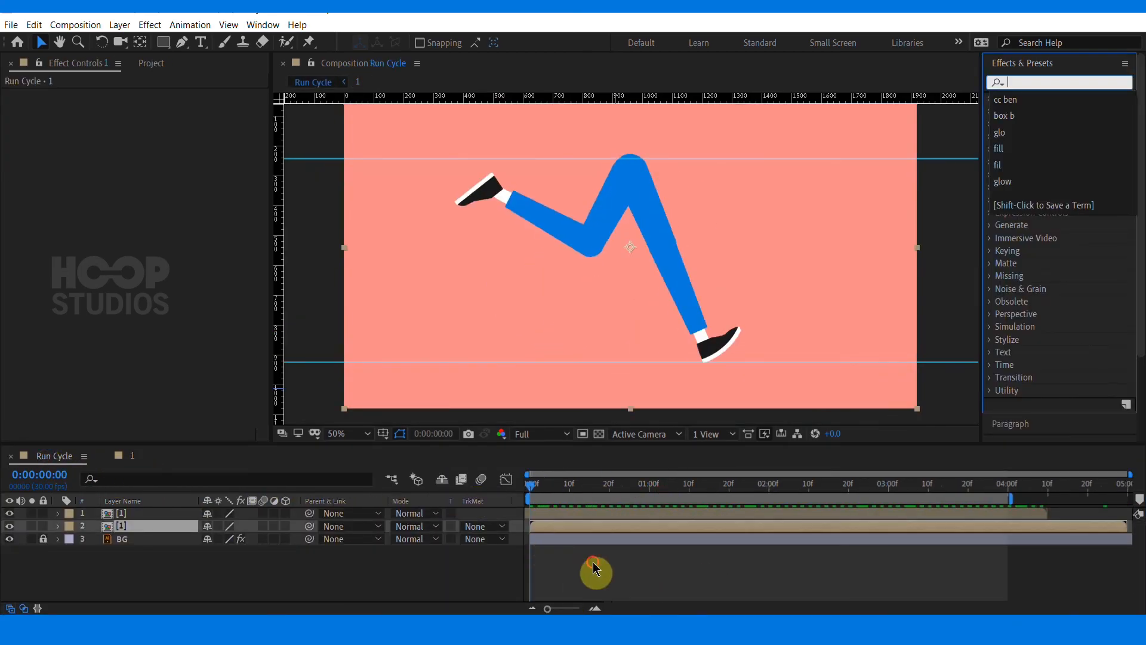
Apply a Tint effect to the second leg layer in Run Cycle, set Amount to Tint to 40%, and preview
{"action": "left_click", "coordinate": [586, 527]}
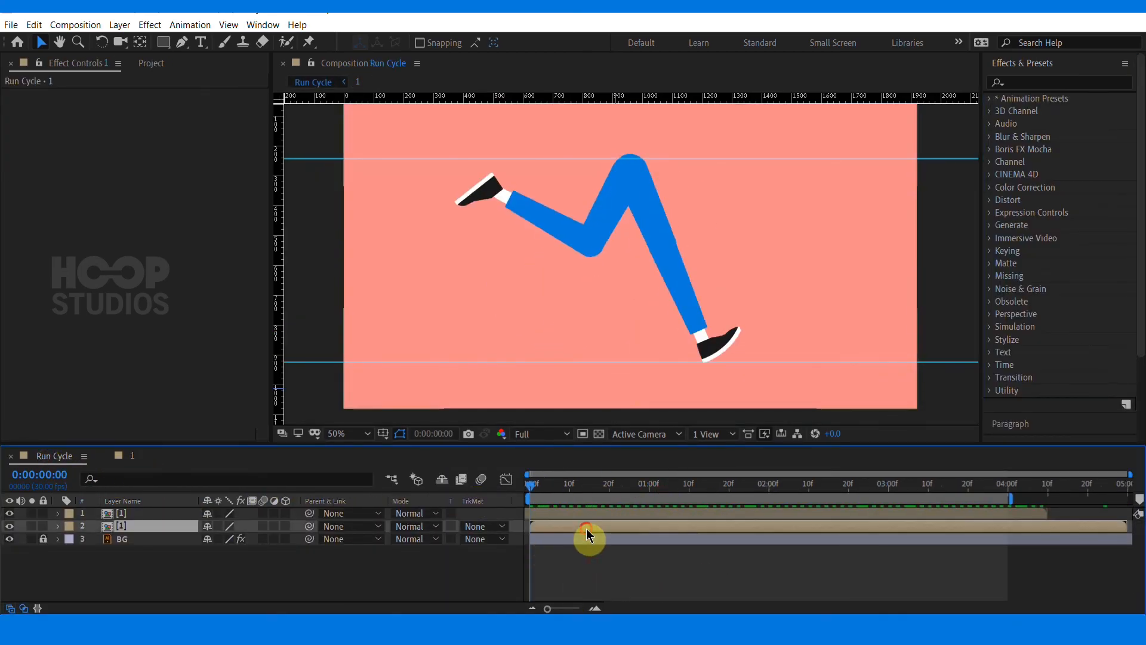
{"action": "left_click", "coordinate": [1039, 81]}
{"action": "type", "text": "tint"}
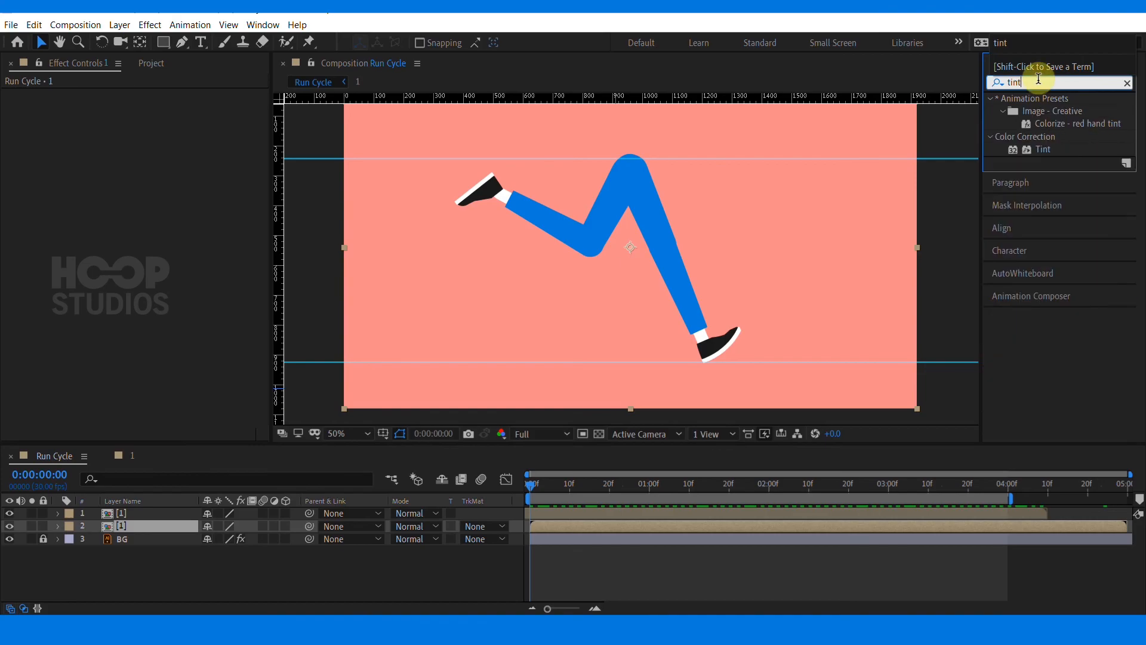
{"action": "double_click", "coordinate": [1045, 151]}
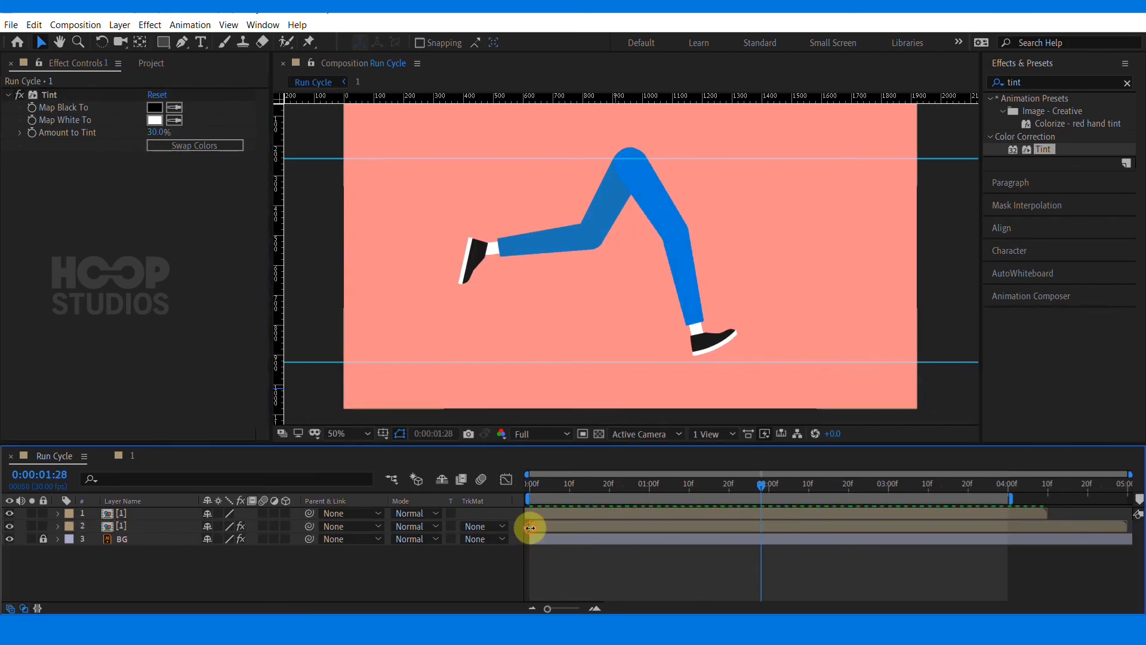
{"action": "left_click", "coordinate": [530, 526]}
{"action": "left_click_drag", "start_coordinate": [158, 136], "coordinate": [162, 141]}
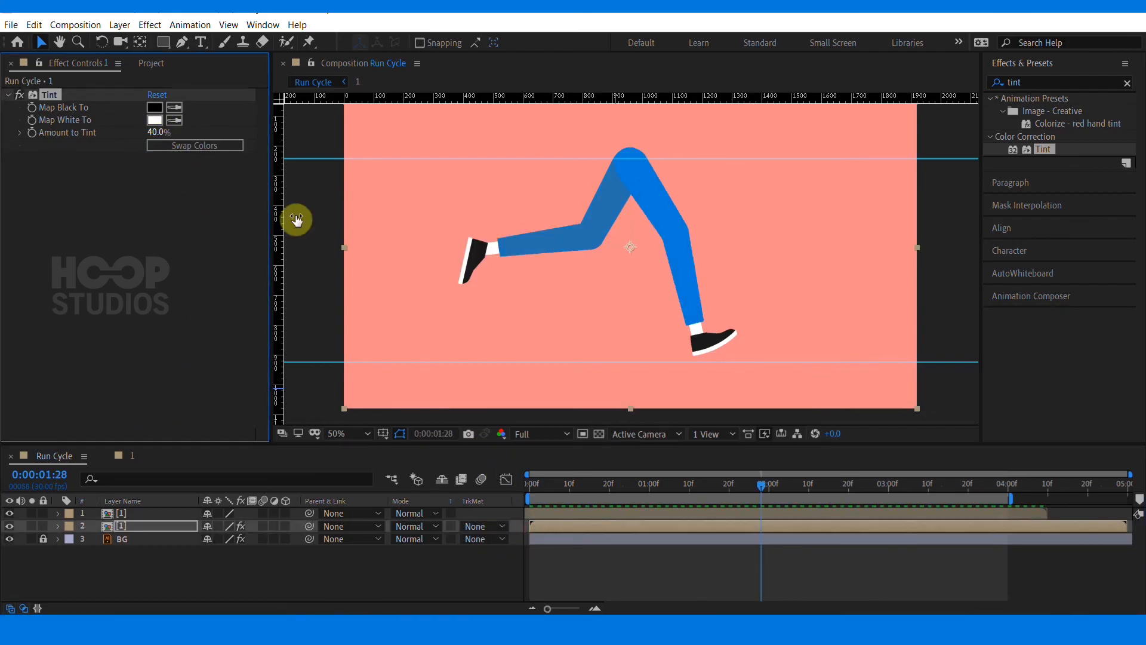
{"action": "left_click", "coordinate": [567, 563]}
{"action": "key", "text": "space"}
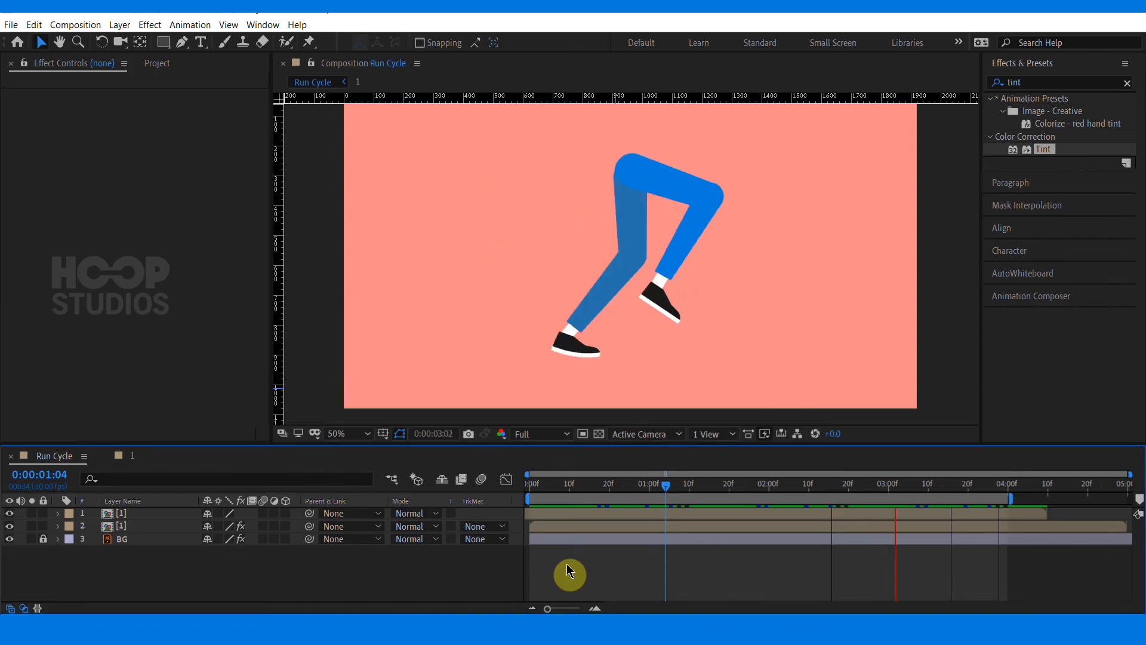